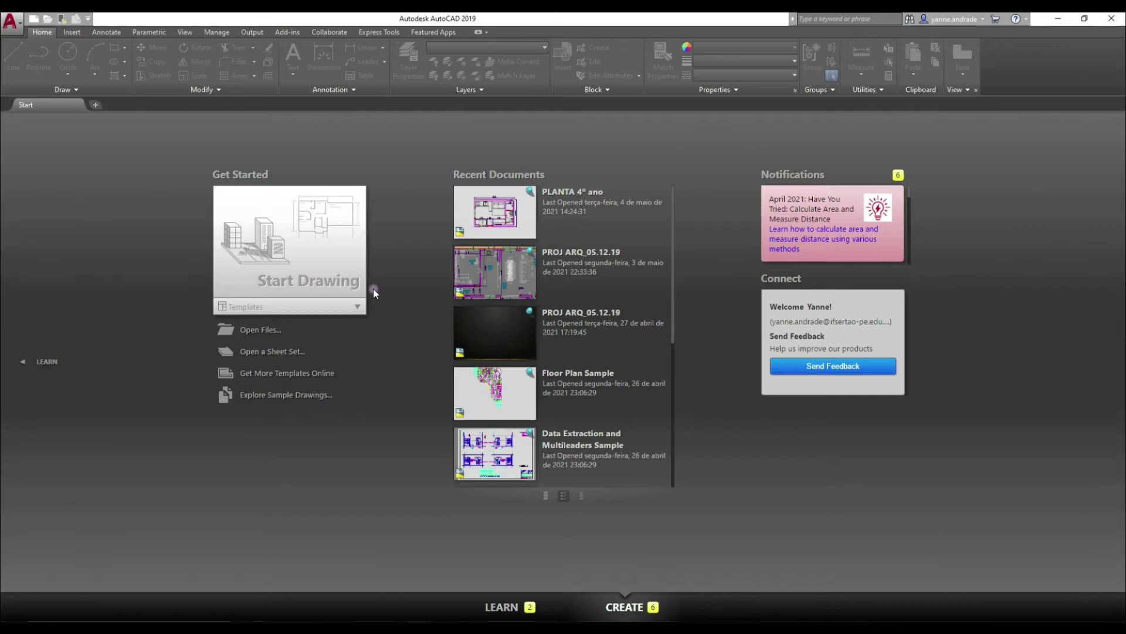
Step: Start a new blank drawing from the default template
left_click(302, 256)
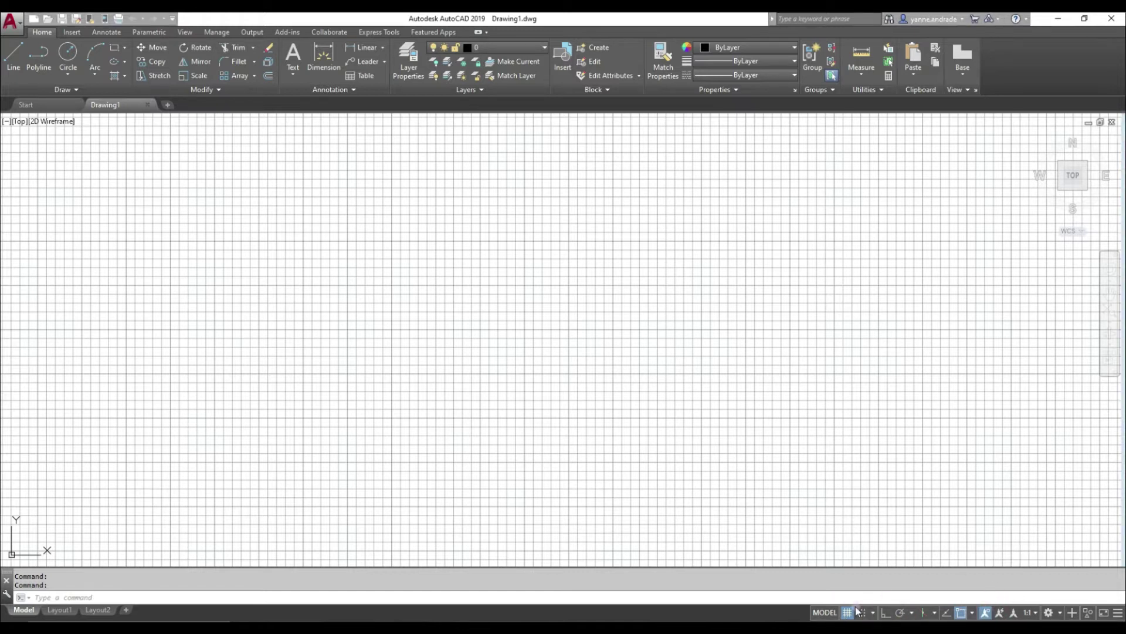
left_click(395, 283)
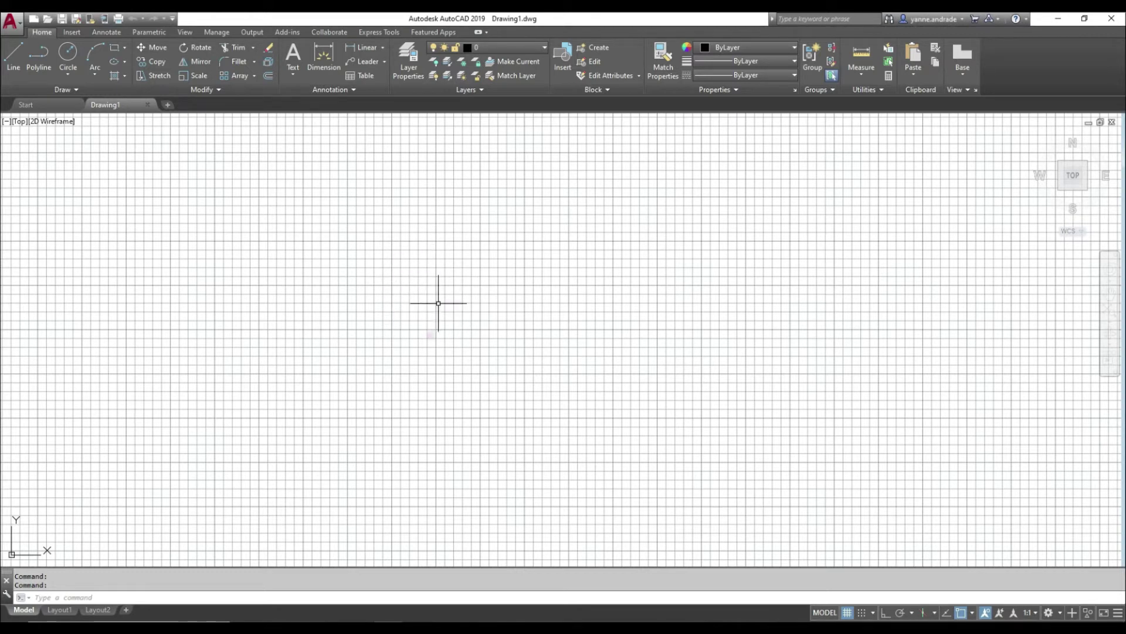
Step: Turn the drawing grid off and back on
left_click(849, 612)
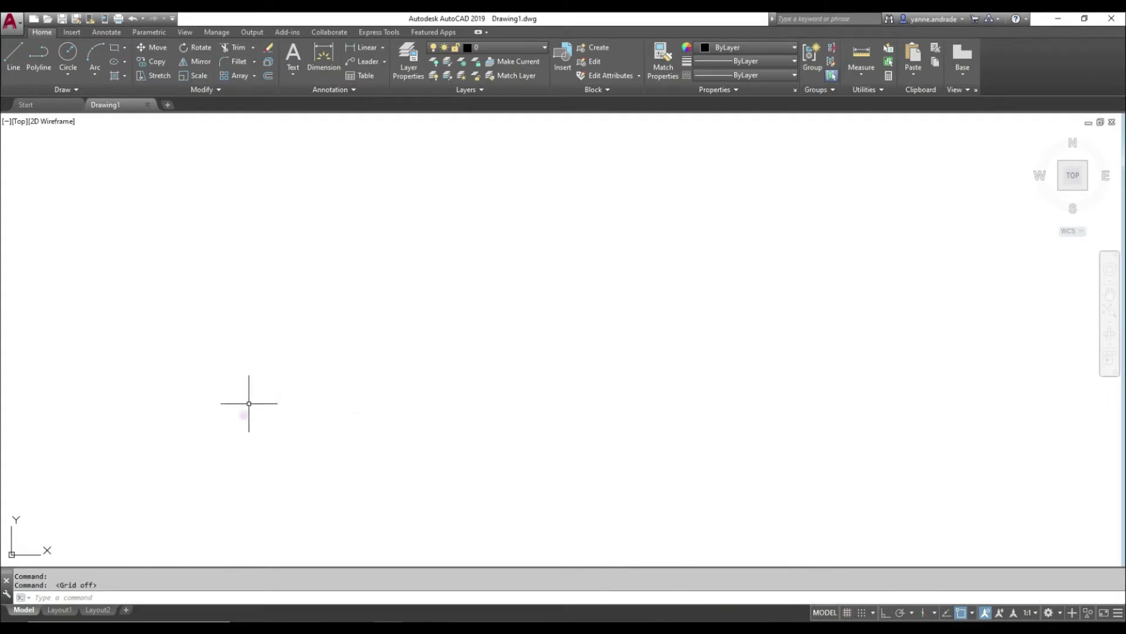
middle_click_drag(256, 433, 478, 344)
scroll(477, 341, "up", 1)
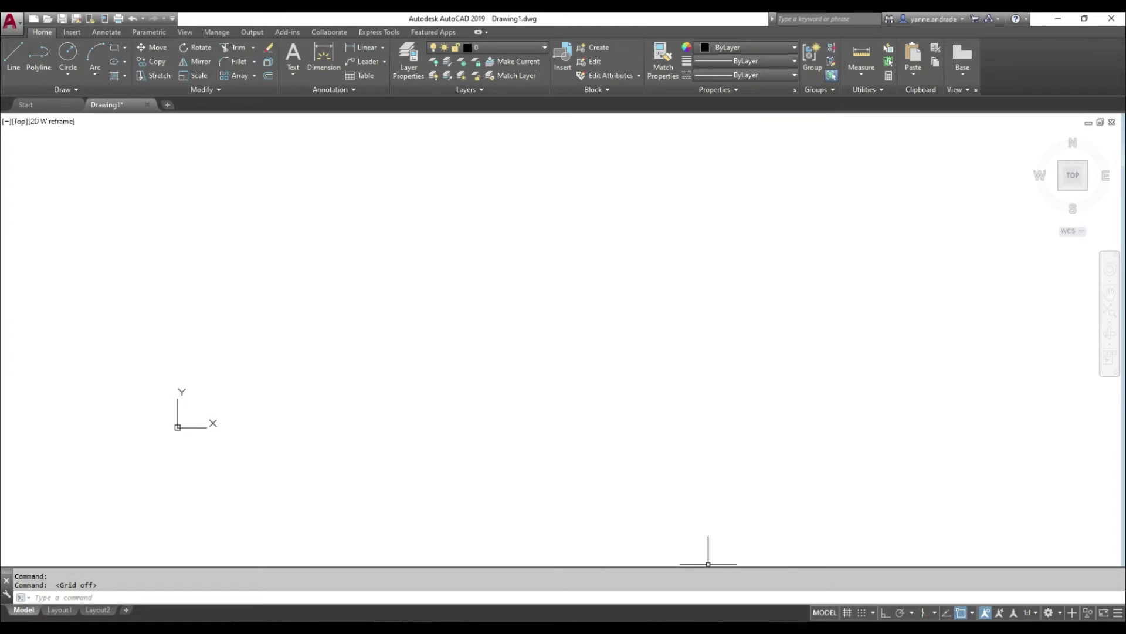
left_click(847, 612)
Step: Examine the grid and the origin of the drawing area at different magnifications
scroll(189, 395, "up", 2)
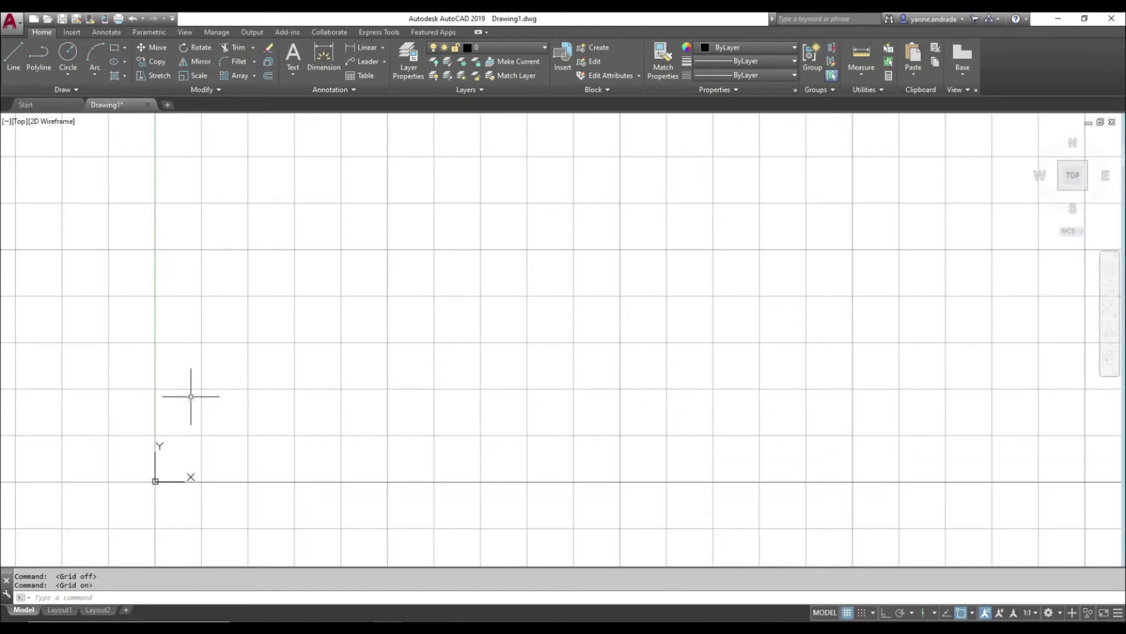
scroll(325, 394, "up", 2)
middle_click_drag(325, 394, 382, 357)
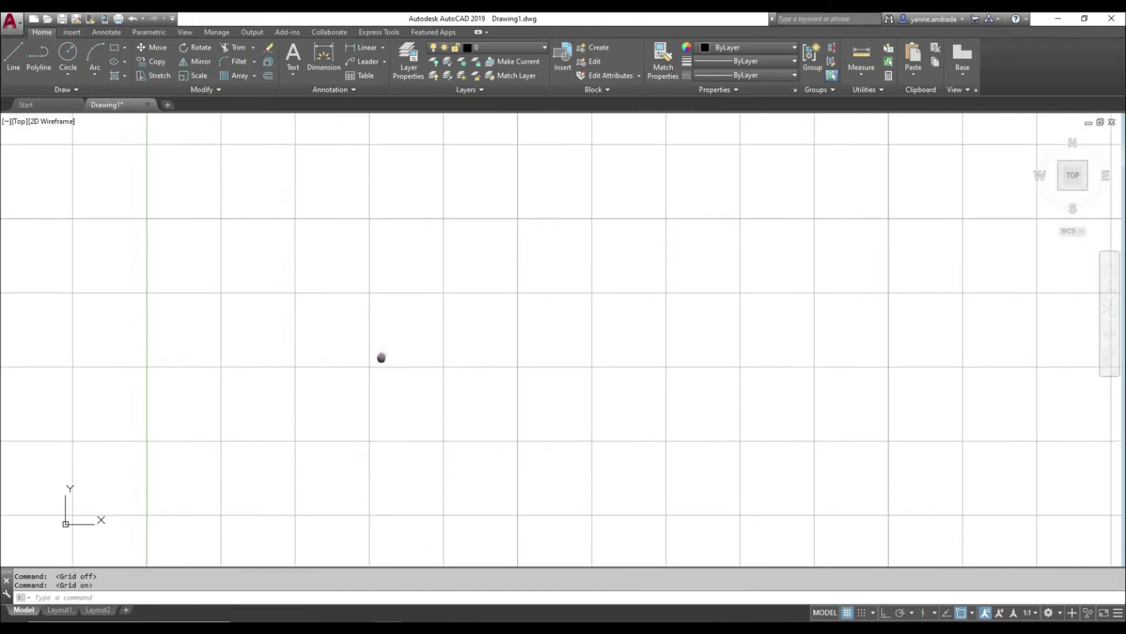
scroll(382, 357, "down", 2)
scroll(288, 443, "up", 2)
middle_click_drag(463, 448, 387, 395)
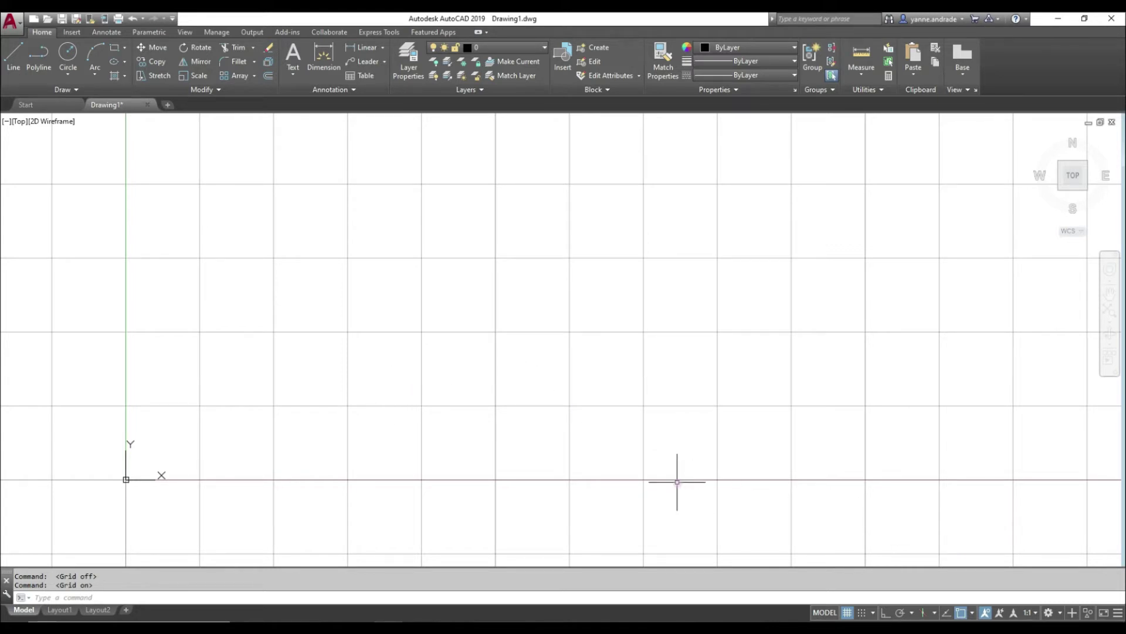
scroll(500, 386, "down", 6)
scroll(500, 386, "up", 8)
scroll(500, 386, "down", 4)
scroll(431, 386, "up", 6)
middle_click_drag(413, 391, 570, 269)
scroll(462, 304, "down", 2)
middle_click_drag(417, 309, 359, 377)
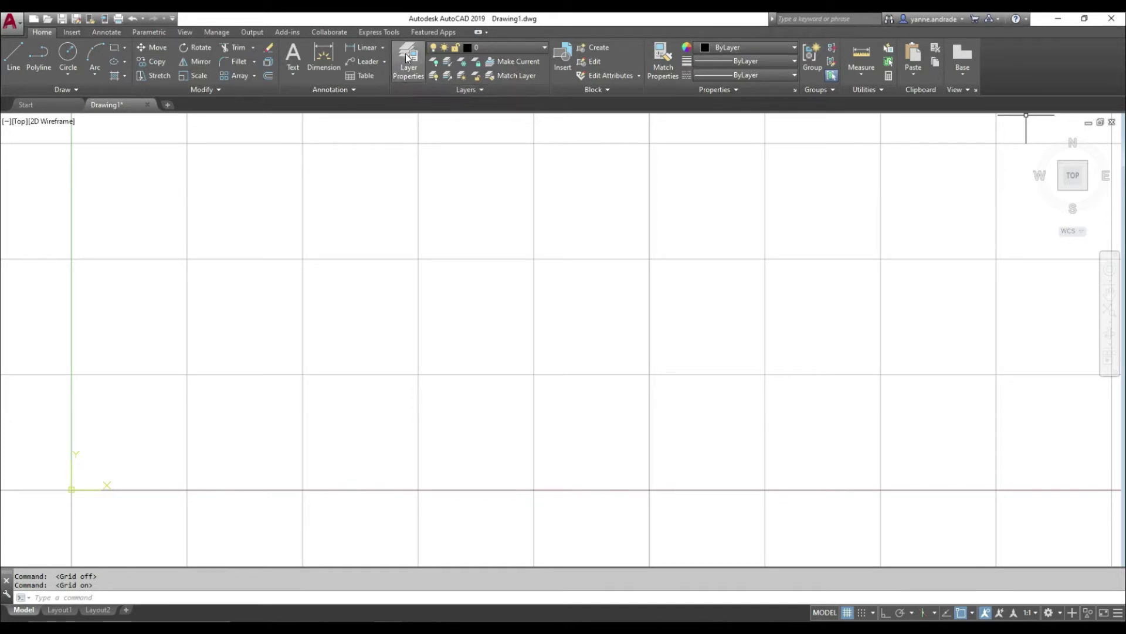
Step: Check the current layer list, open the Layer Properties Manager and place it over the middle of the drawing area
left_click(481, 49)
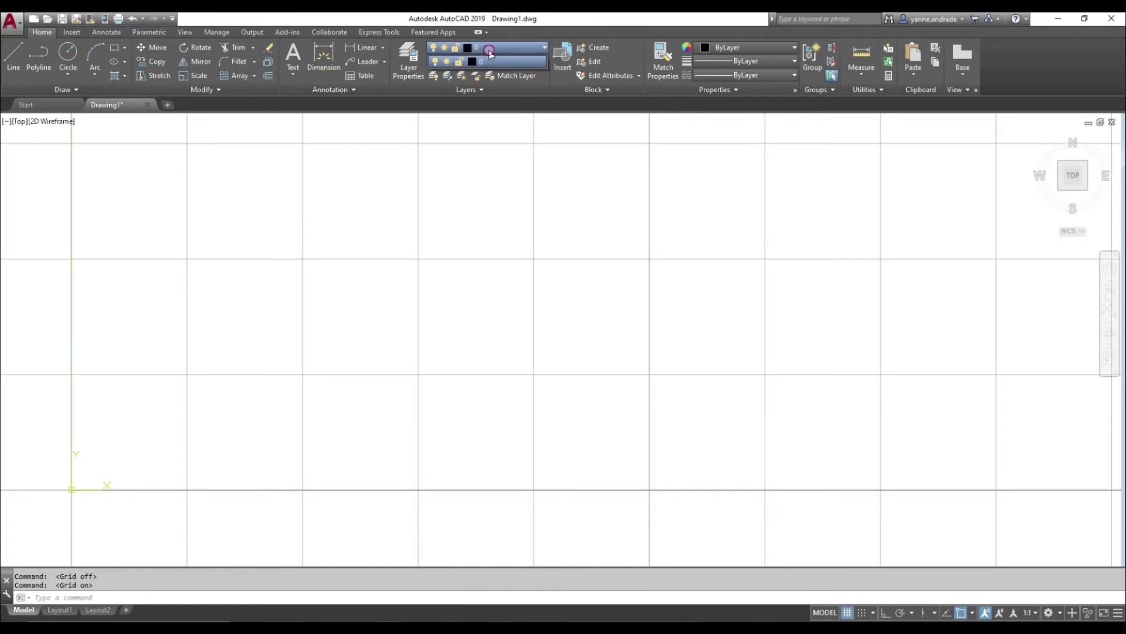
left_click(491, 53)
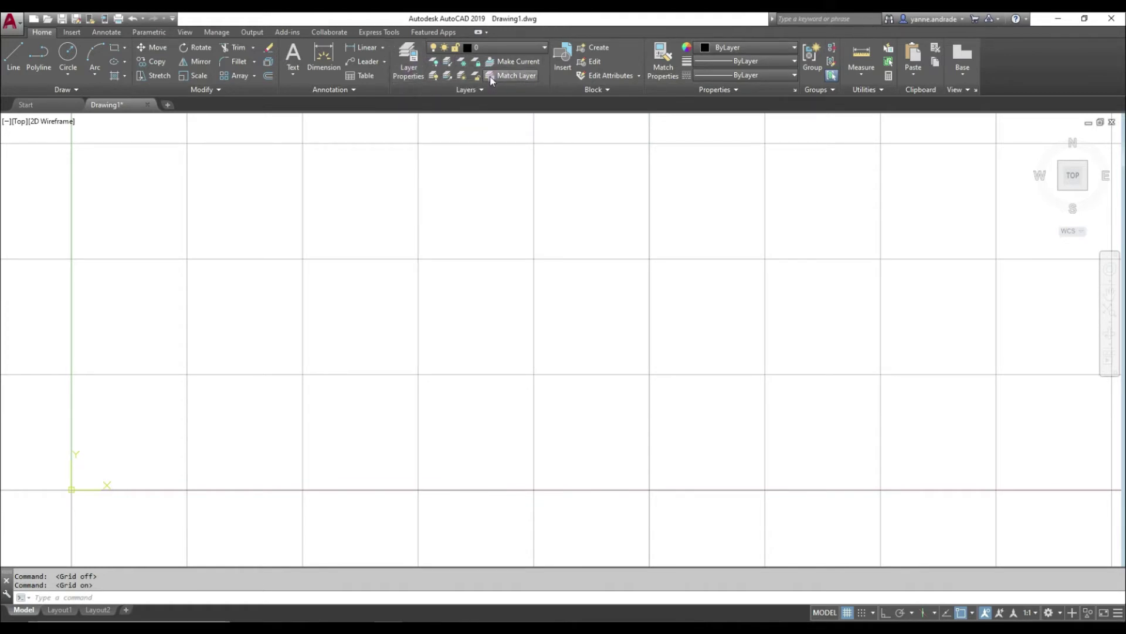
left_click(414, 58)
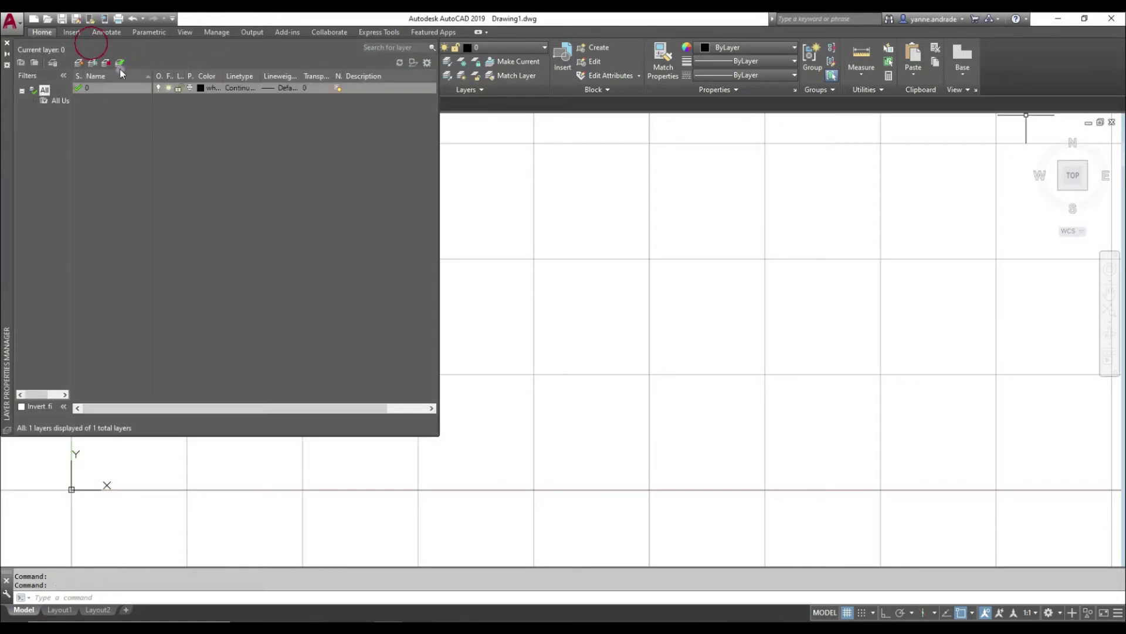
left_click(7, 43)
mouse_move(8, 103)
left_mouse_down()
mouse_move(145, 169)
mouse_move(280, 153)
mouse_move(308, 185)
left_mouse_up()
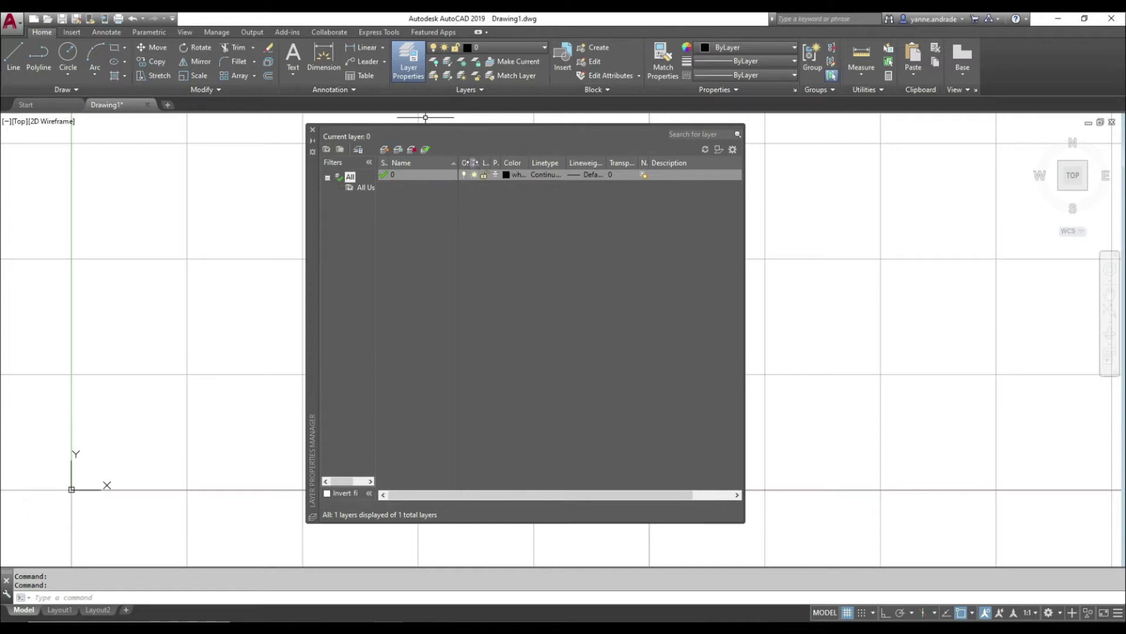
Step: Widen the Layer Properties Manager and its property columns, including Freeze and Transparency, to make the headings readable
left_click_drag(480, 163, 658, 163)
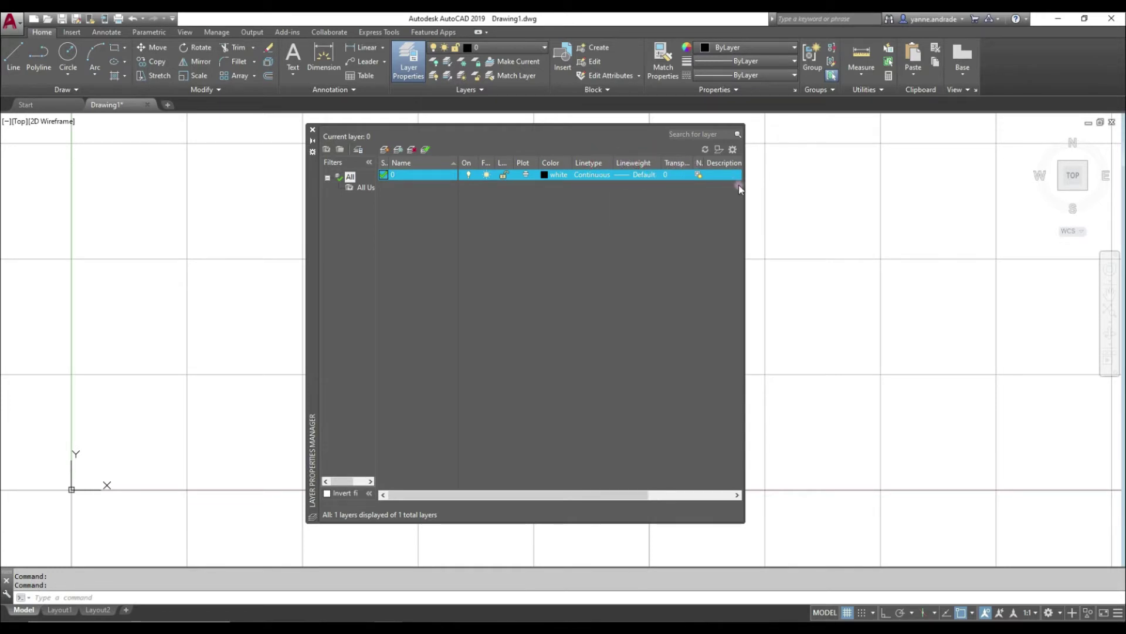
left_click_drag(745, 186, 807, 189)
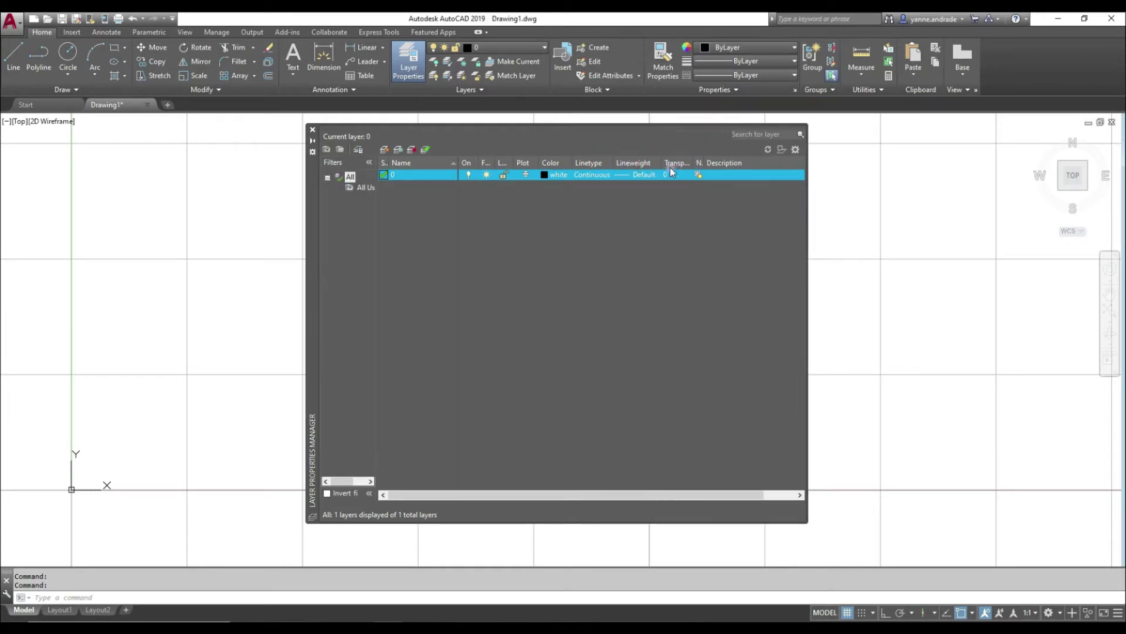
left_click_drag(694, 162, 707, 166)
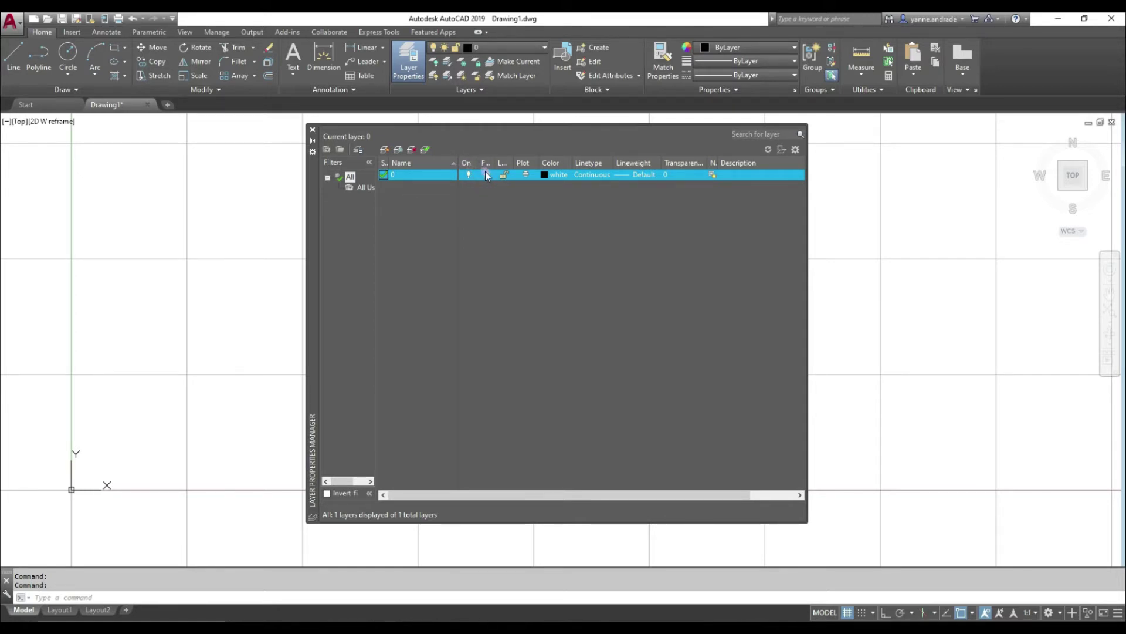
left_click_drag(494, 162, 499, 162)
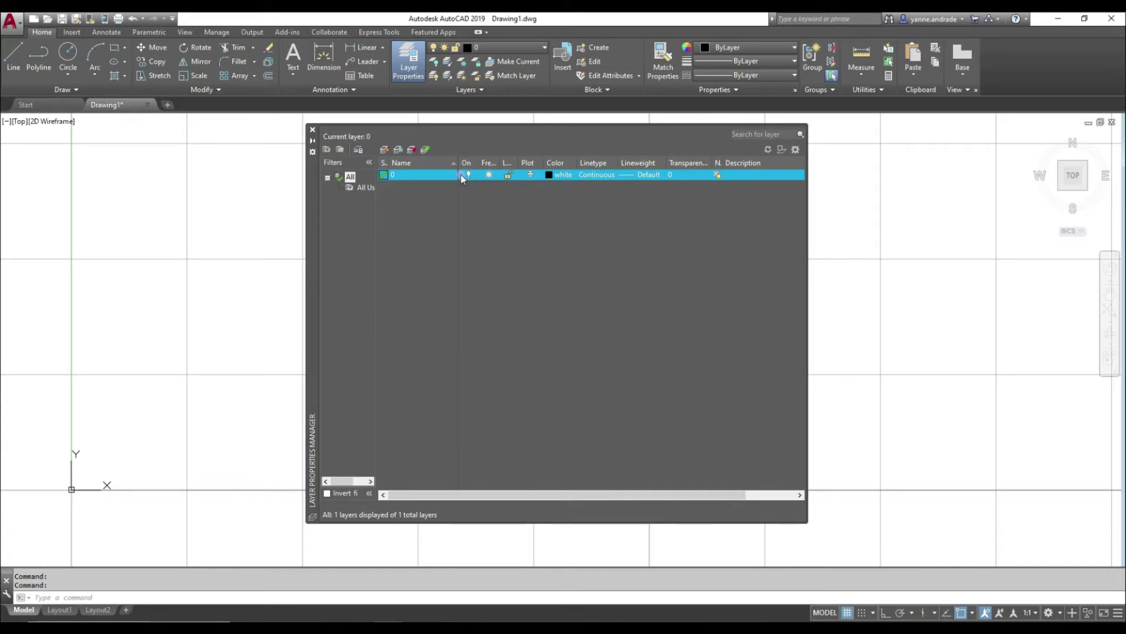
Step: Lock and unlock layer 0, and check its color setting
left_click(508, 174)
left_click(509, 176)
left_click(509, 174)
left_click(561, 174)
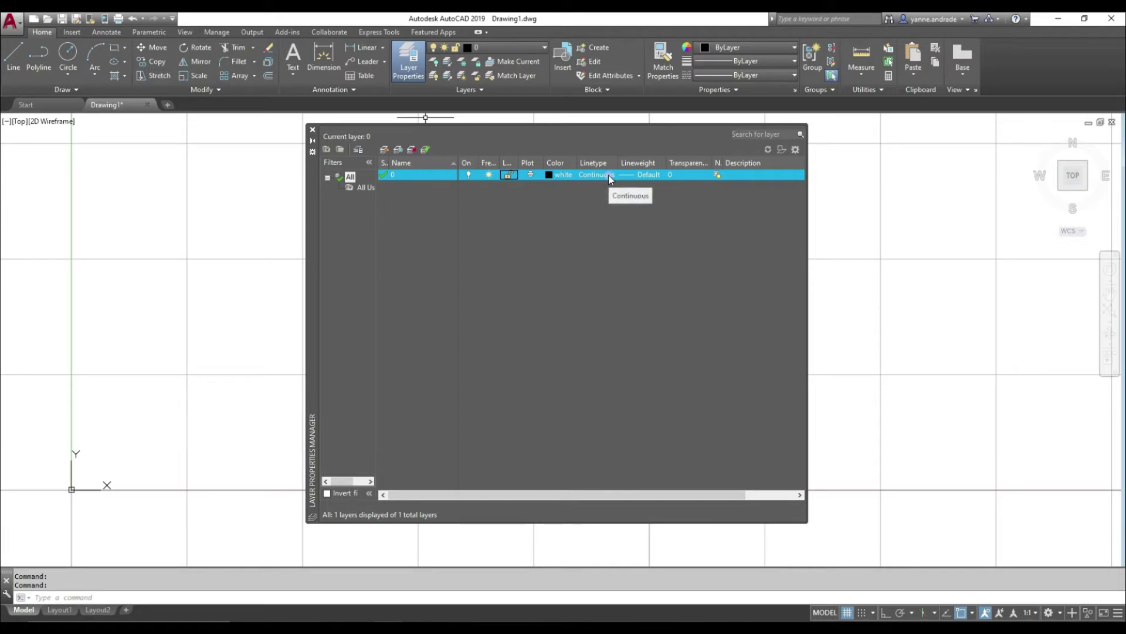
Step: Review the lineweights available for layer 0 and dismiss the choice
left_click(649, 175)
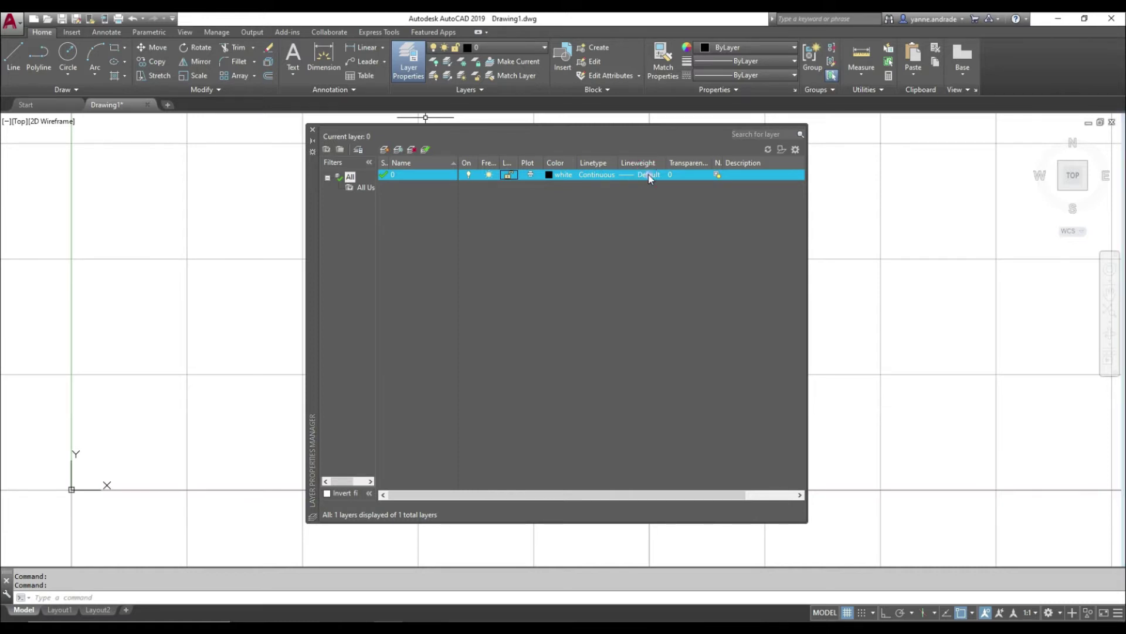
mouse_move(624, 261)
left_mouse_down()
mouse_move(625, 335)
mouse_move(629, 247)
mouse_move(629, 327)
mouse_move(639, 241)
mouse_move(624, 267)
mouse_move(627, 326)
mouse_move(628, 258)
mouse_move(627, 335)
mouse_move(629, 258)
left_mouse_up()
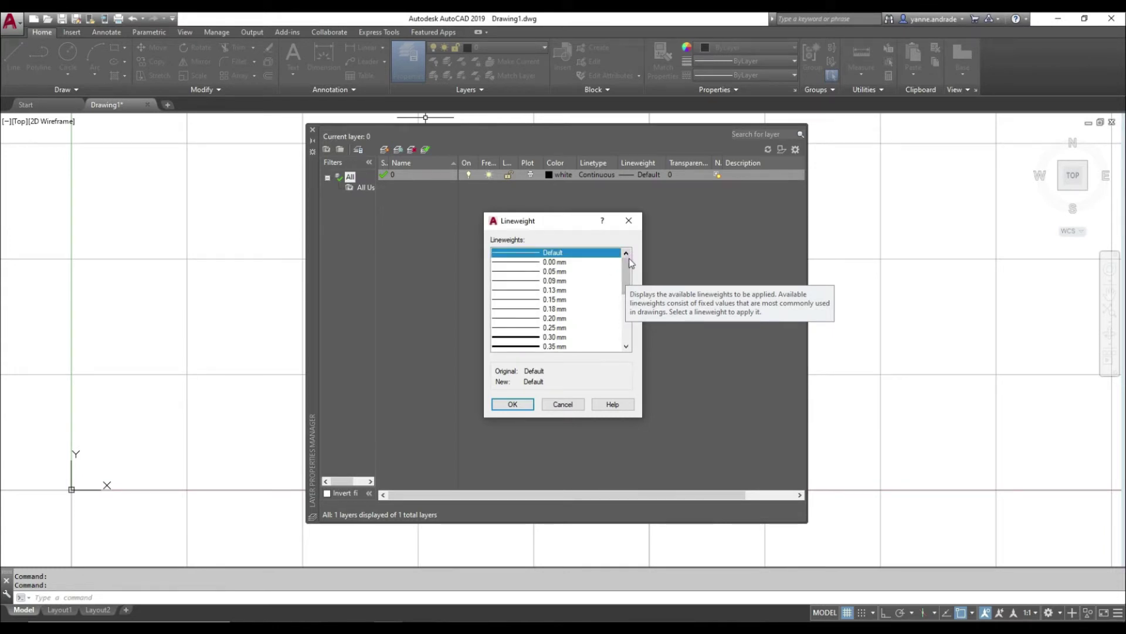
left_click(629, 222)
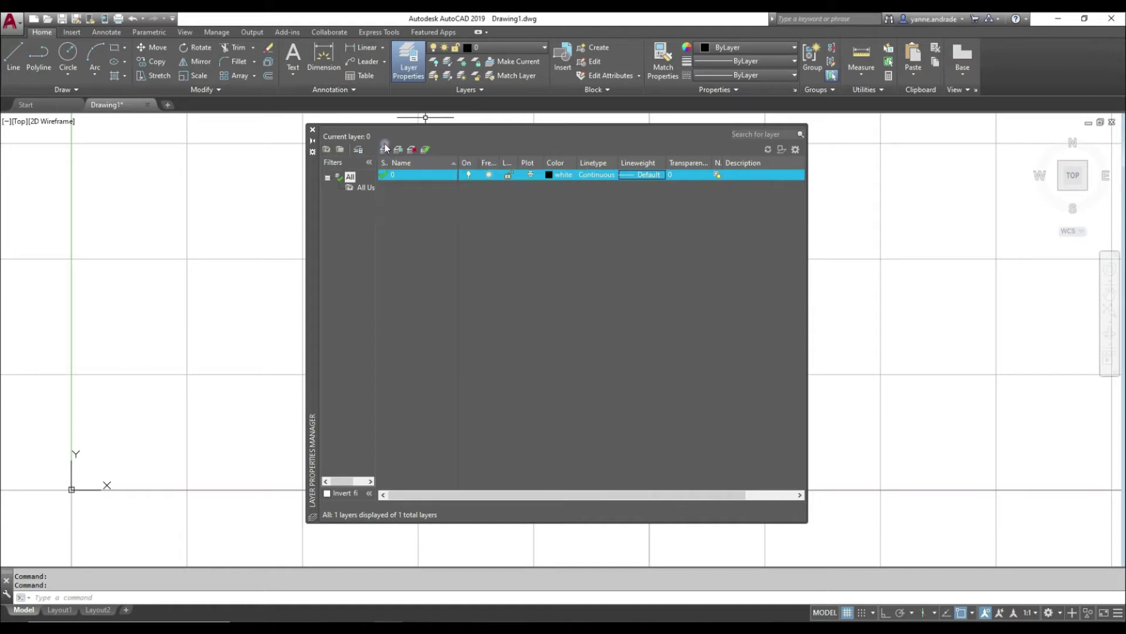
Step: Create a new layer named Parede and set its color to magenta
left_click(385, 151)
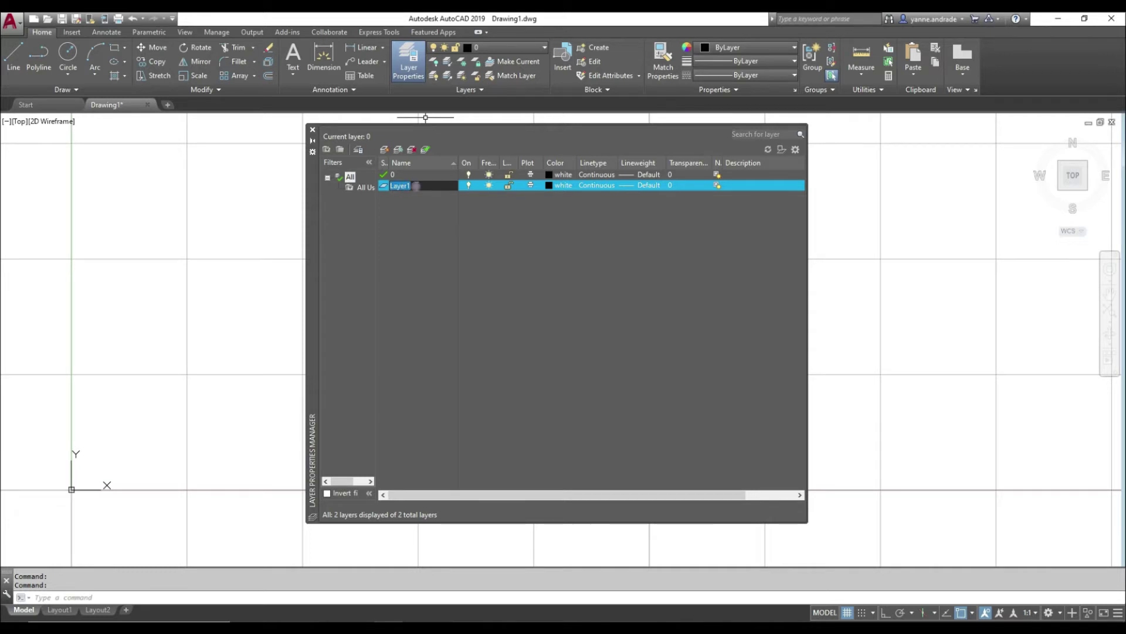
type("Parede")
left_click(434, 201)
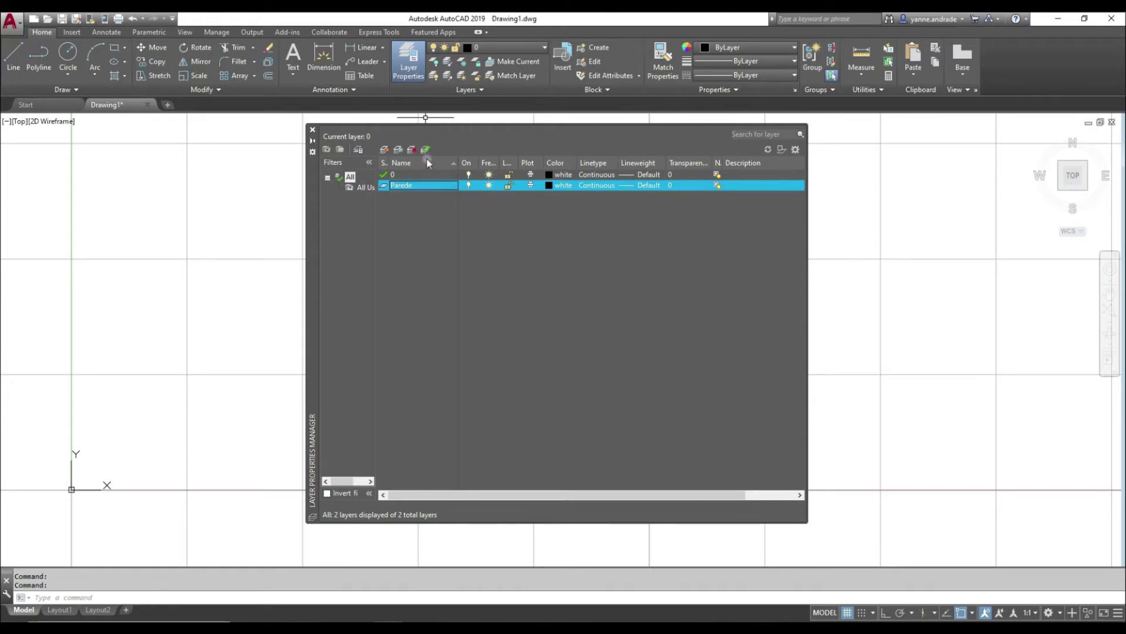
left_click(550, 185)
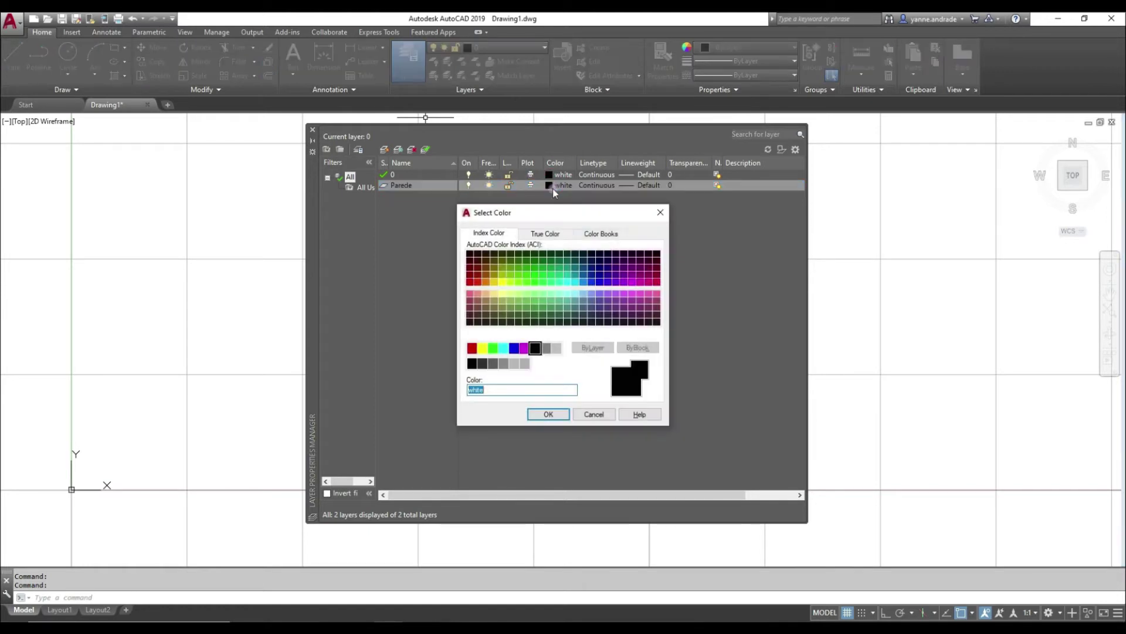
left_click(525, 349)
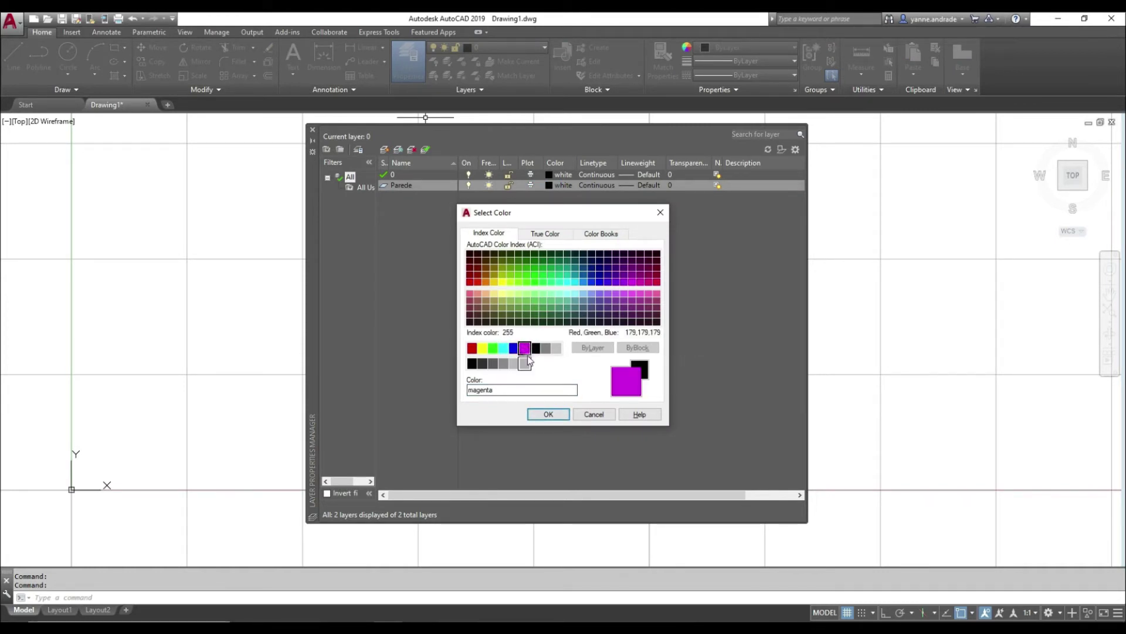
left_click(543, 417)
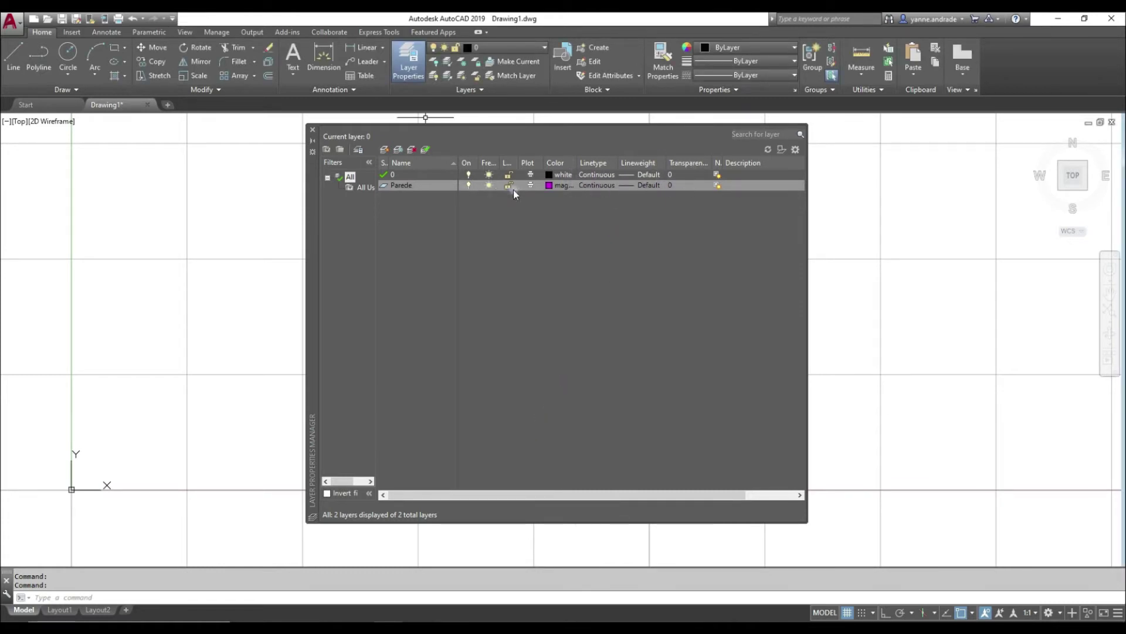
Step: Add a layer named Esquadria and set its color to red
left_click(385, 150)
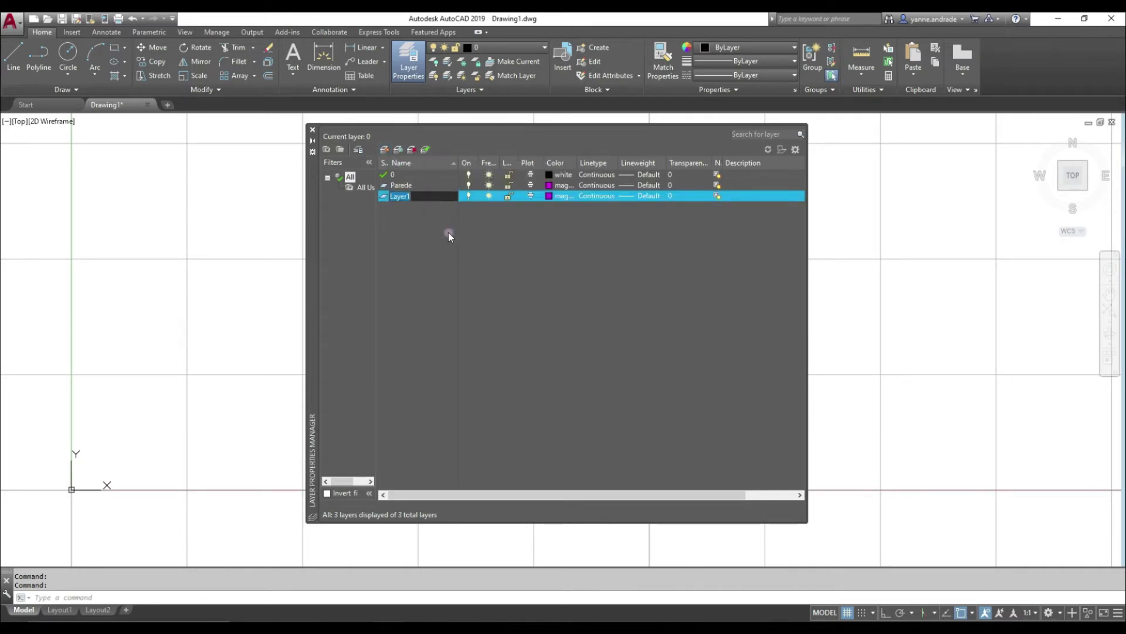
type("Esquadria")
left_click(457, 229)
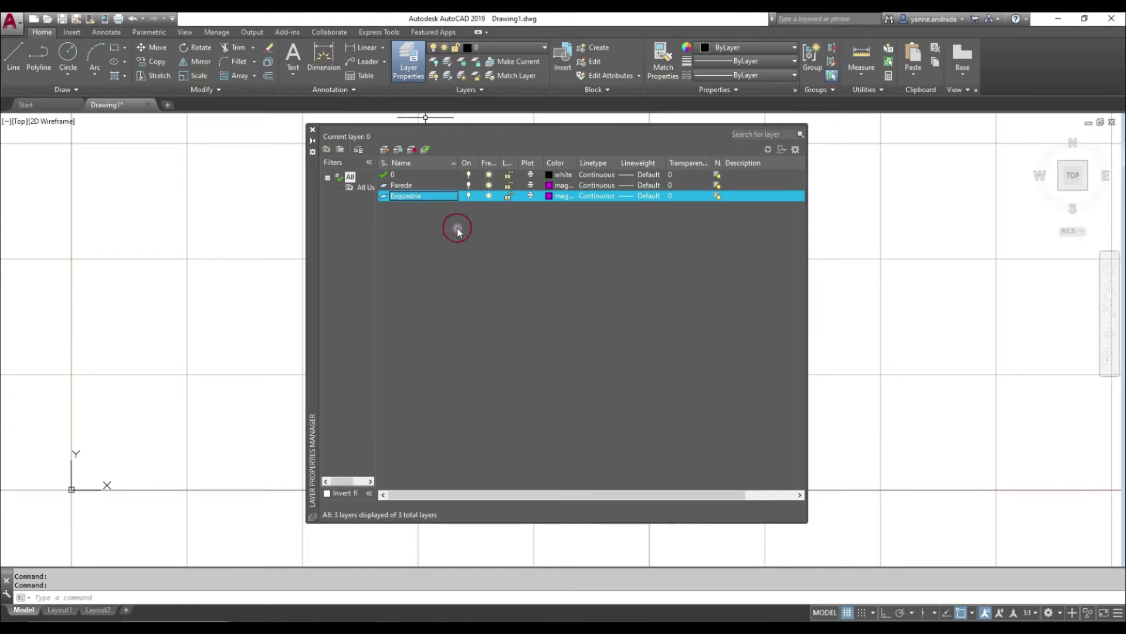
left_click(559, 195)
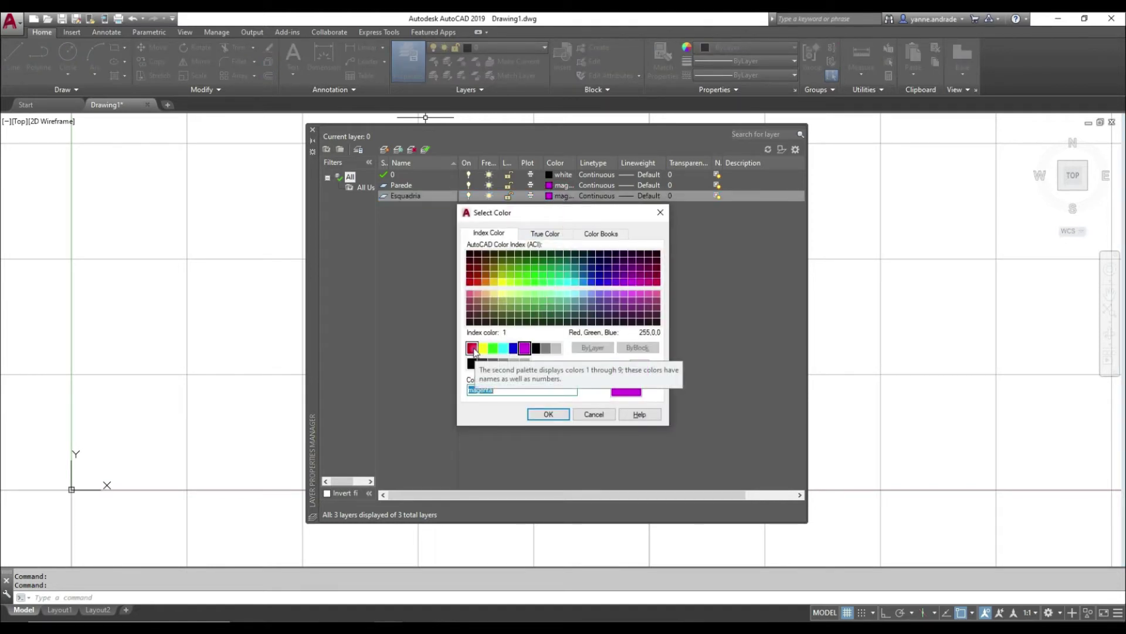
left_click(472, 349)
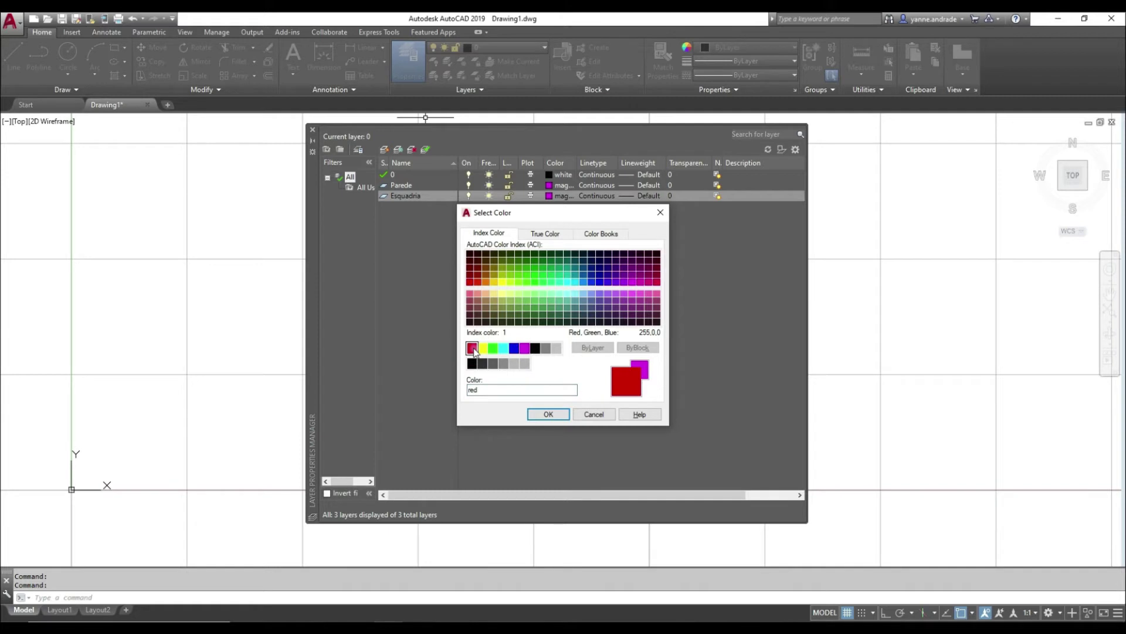
left_click(542, 415)
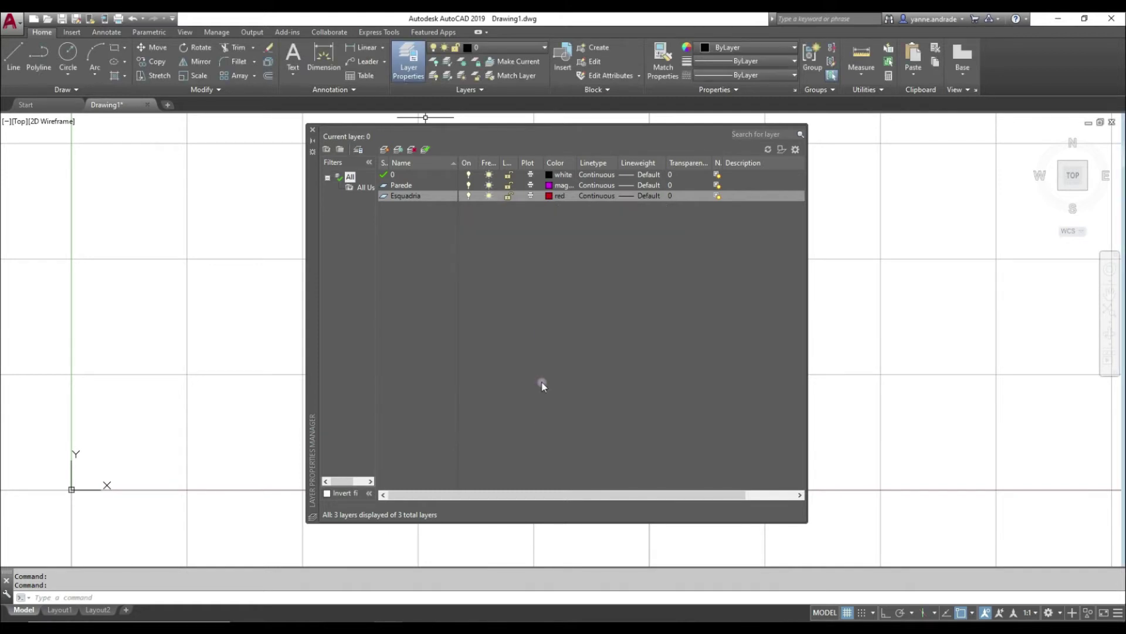
Step: Add a layer named Mobiliário and set its color to index 251
left_click(383, 150)
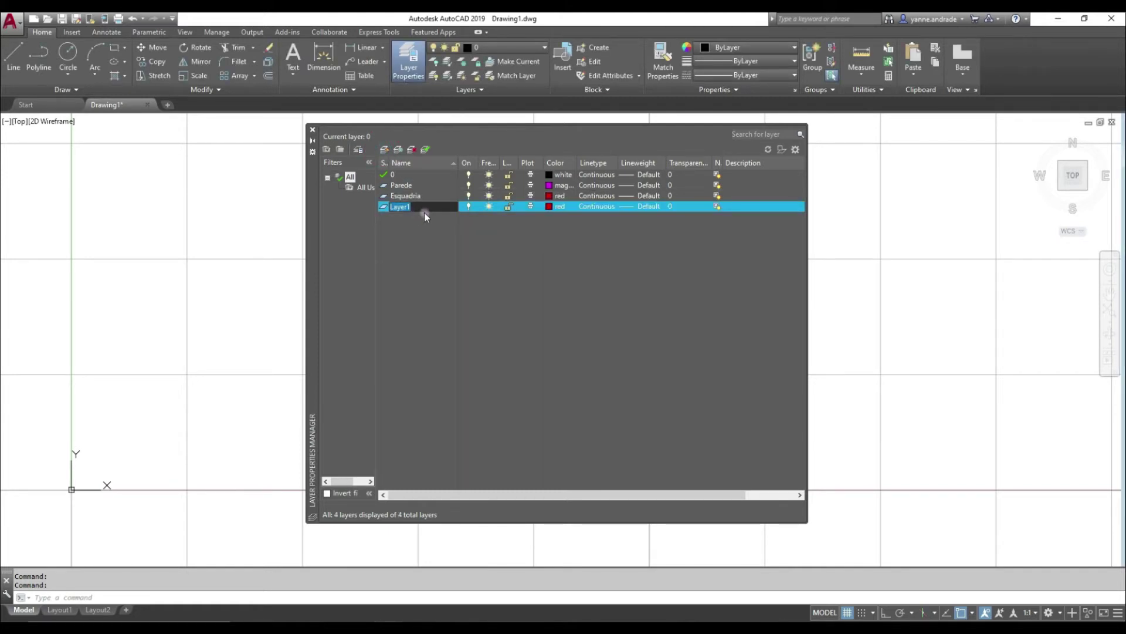
type("Mobiliário")
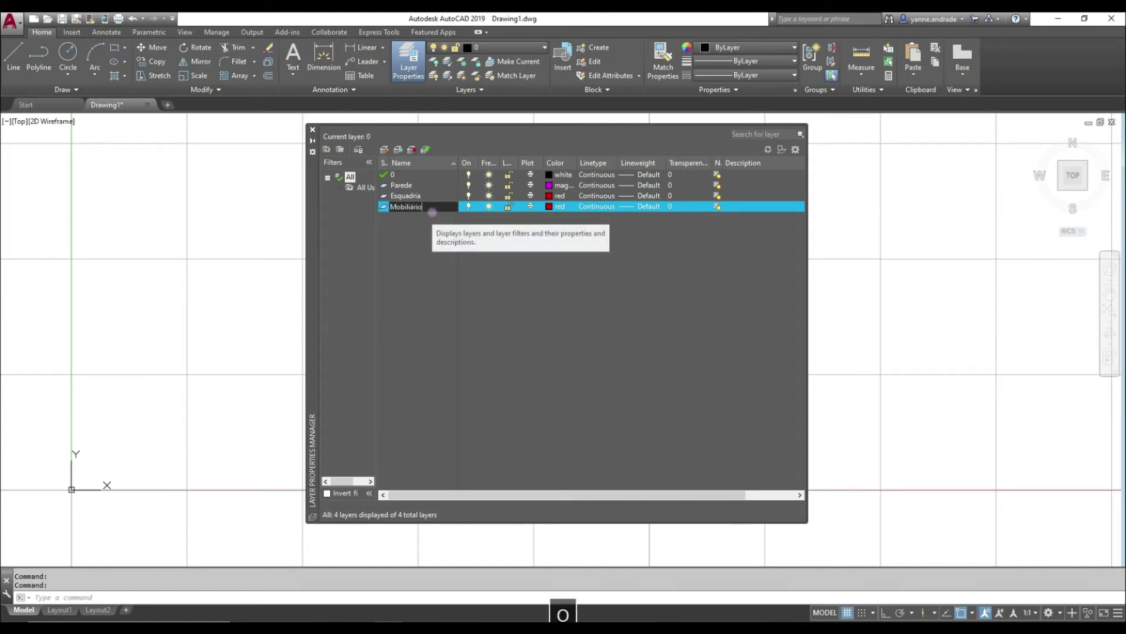
left_click(409, 234)
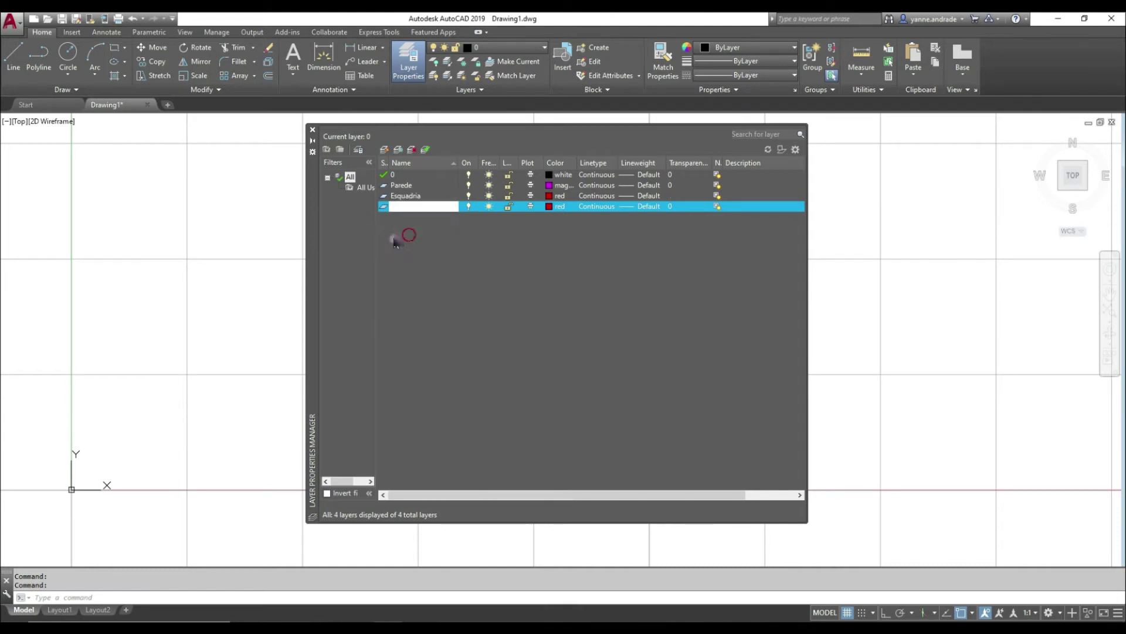
left_click(556, 207)
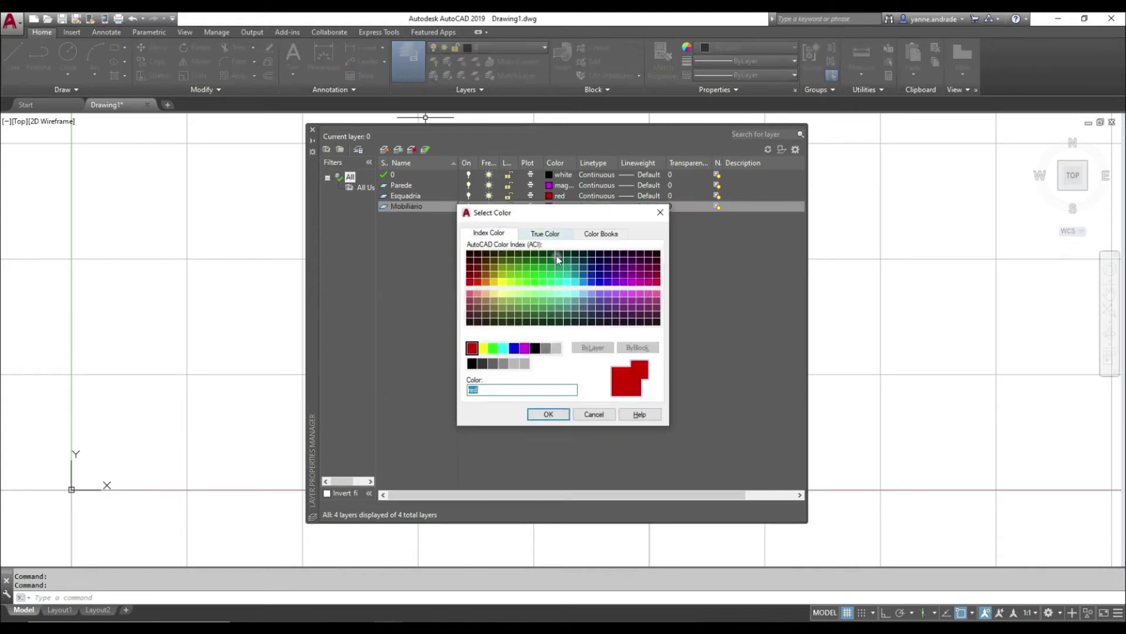
left_click(509, 390)
double_click(509, 390)
type("251")
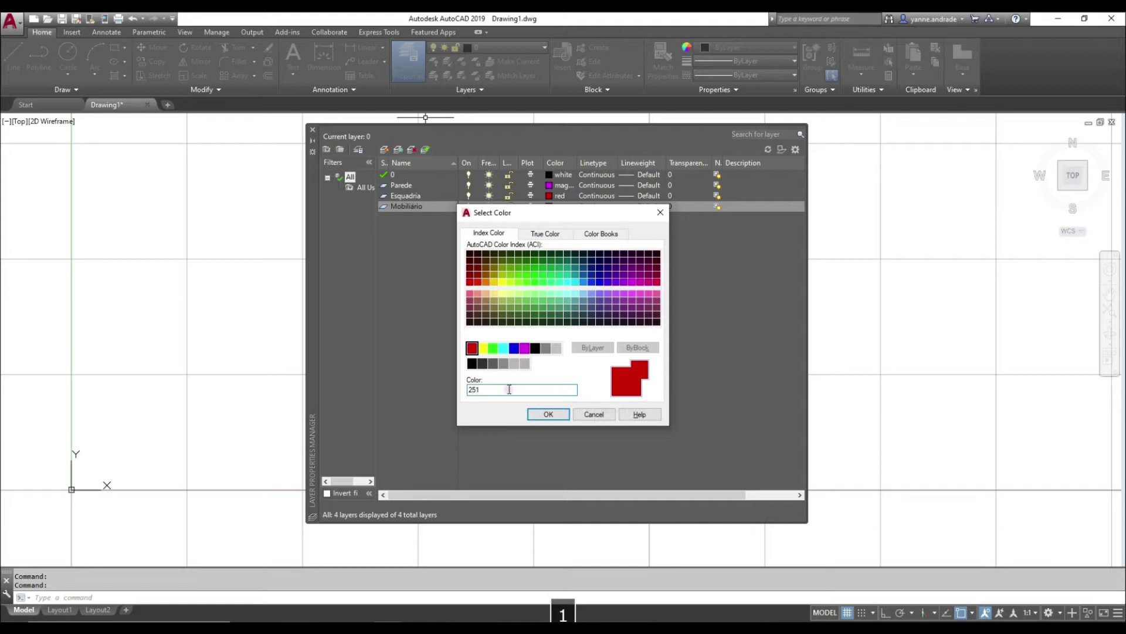
left_click(548, 414)
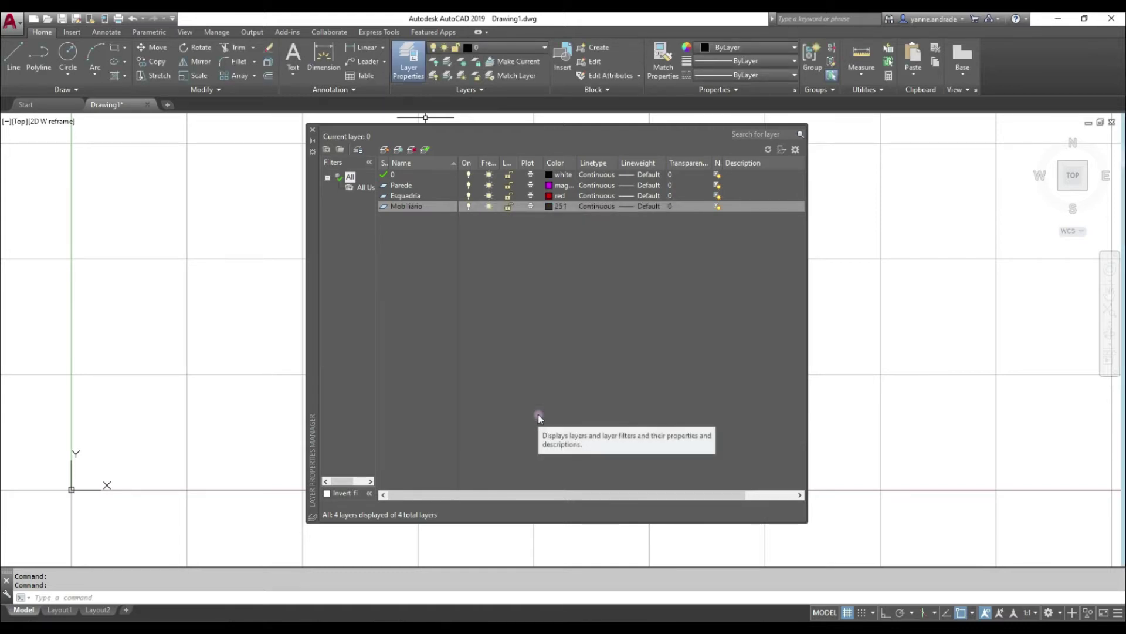
Step: Create a layer named Vegetação and assign it index color 62
left_click(385, 150)
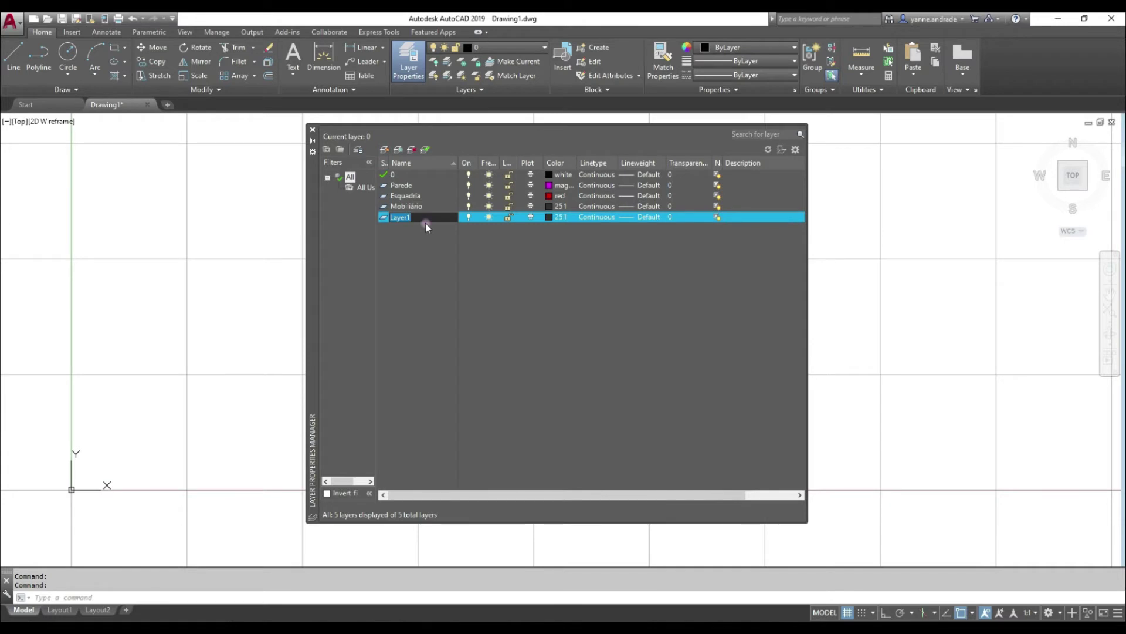
type("Vegetação")
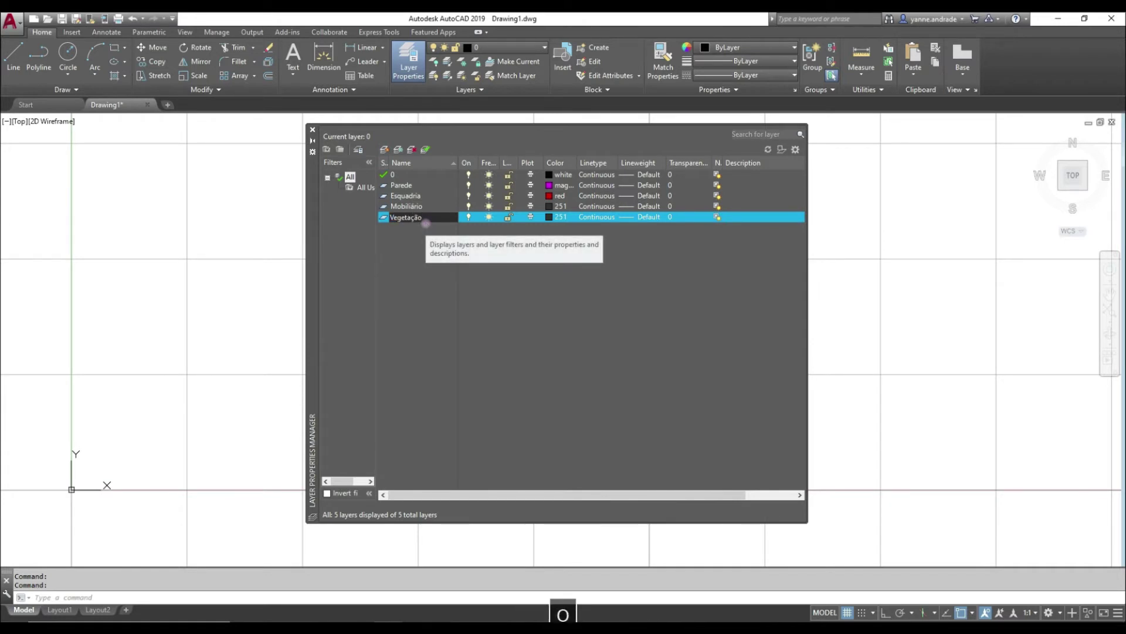
key("Return")
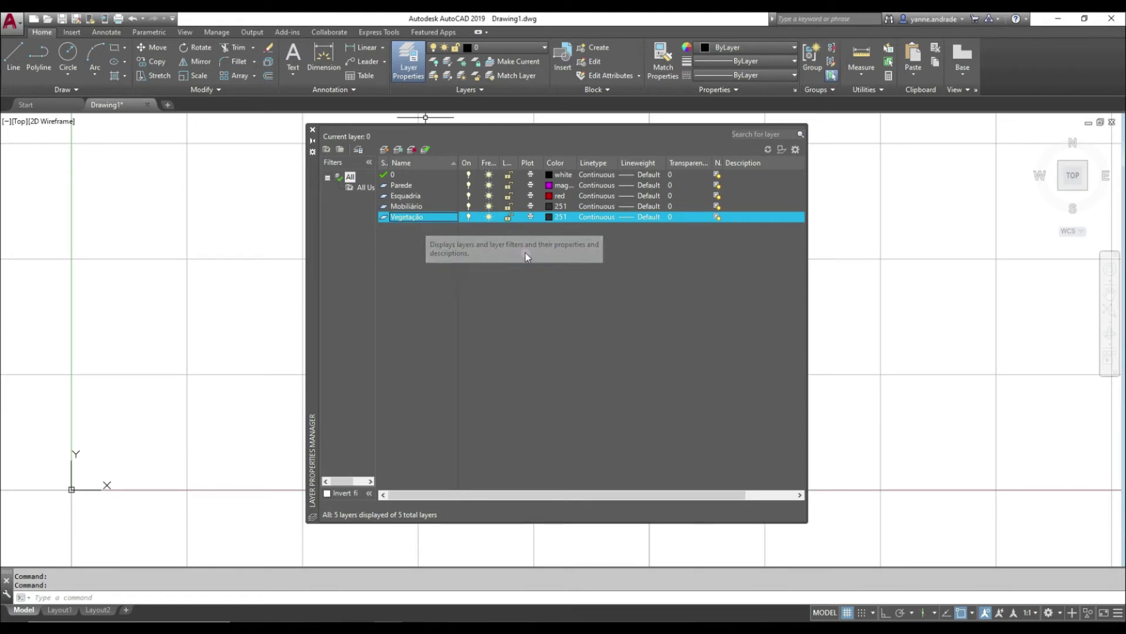
left_click(561, 218)
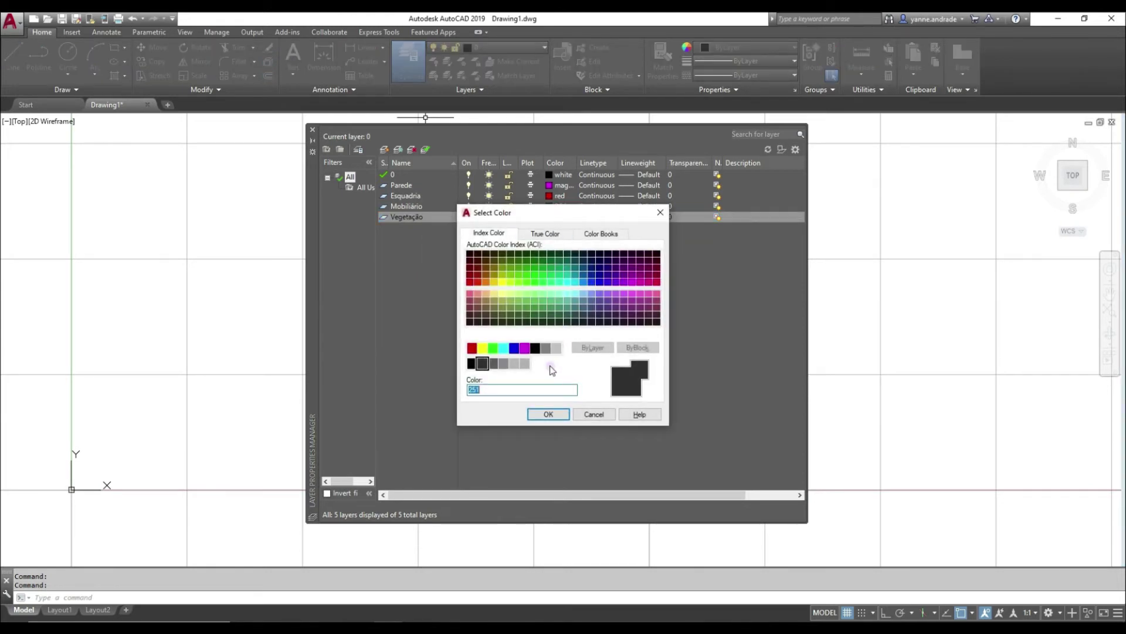
type("62")
left_click(538, 413)
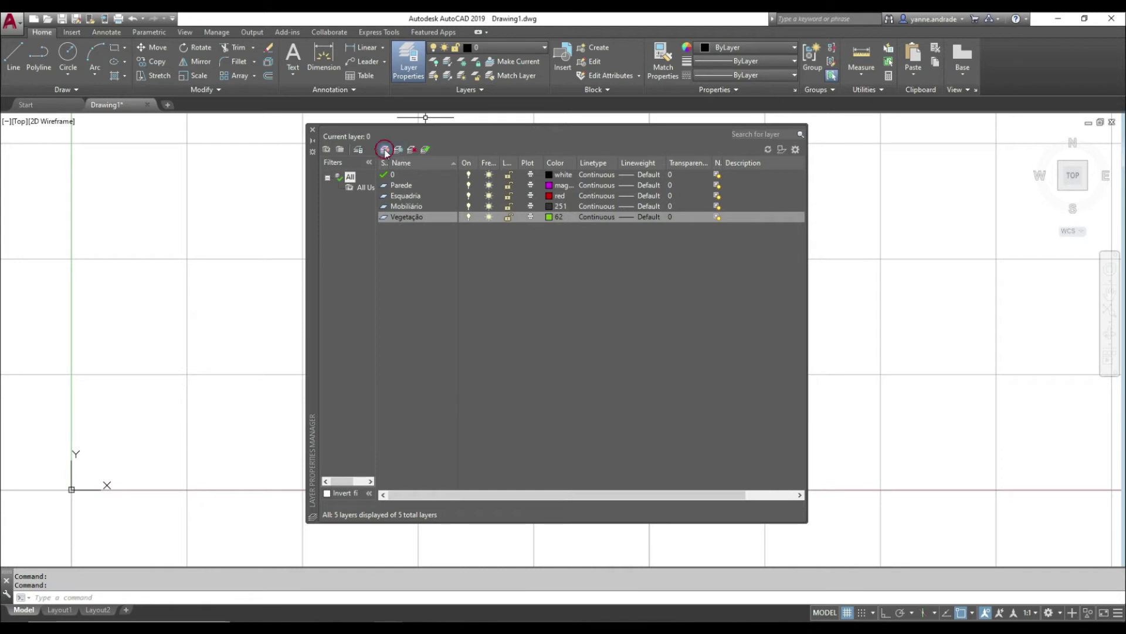
Step: Add a layer named P.251 and set its color to index 251
left_click(384, 148)
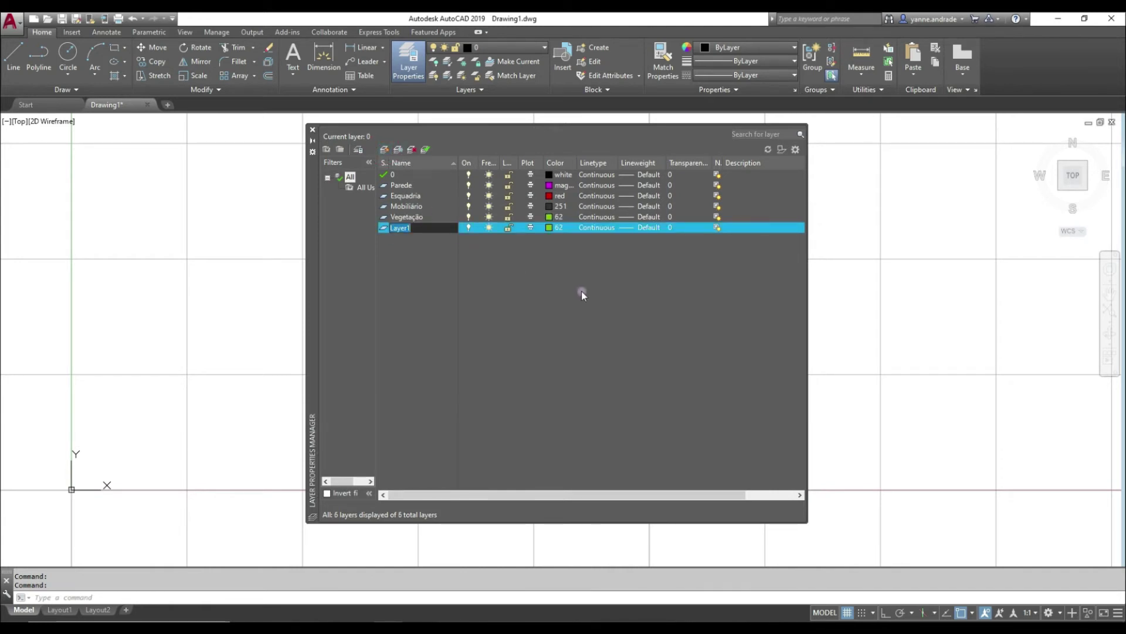
type("P.251")
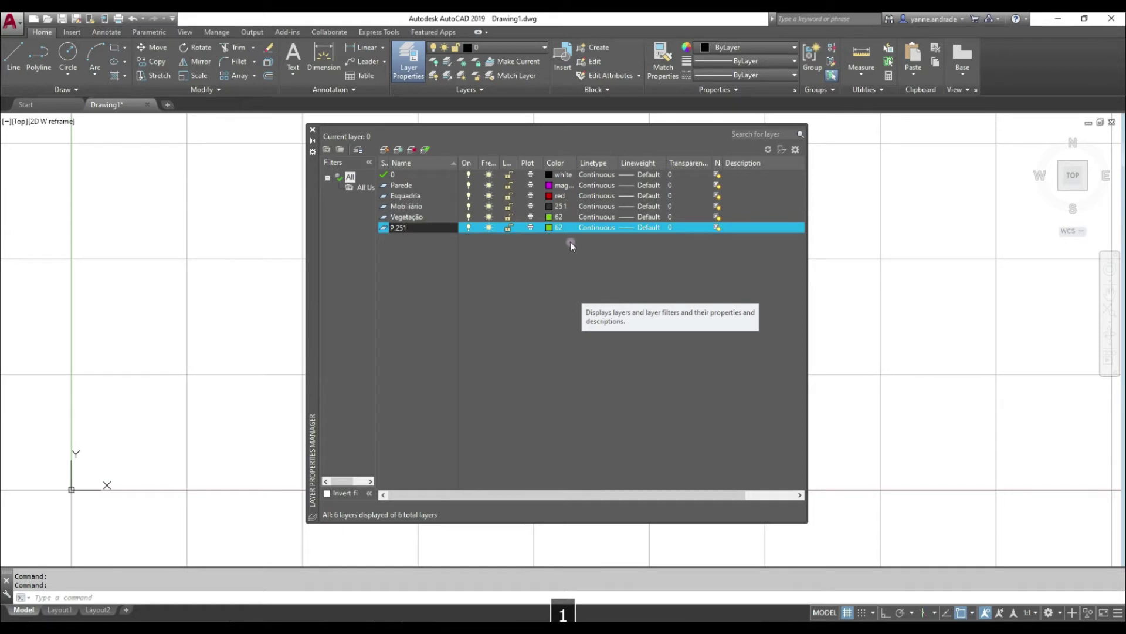
key("Return")
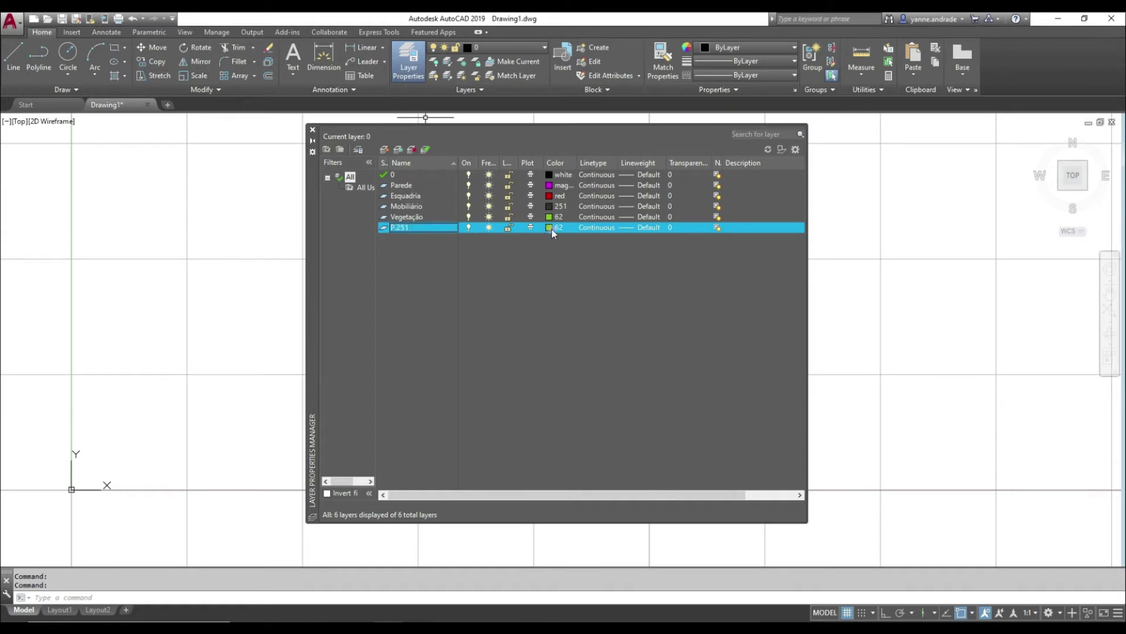
left_click(553, 227)
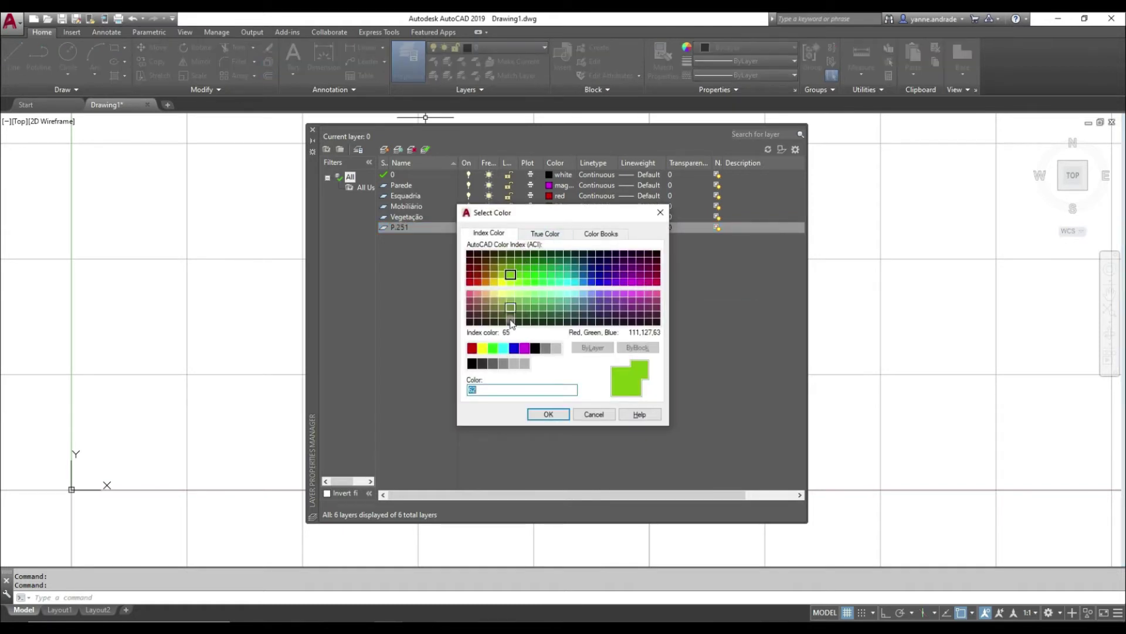
type("251")
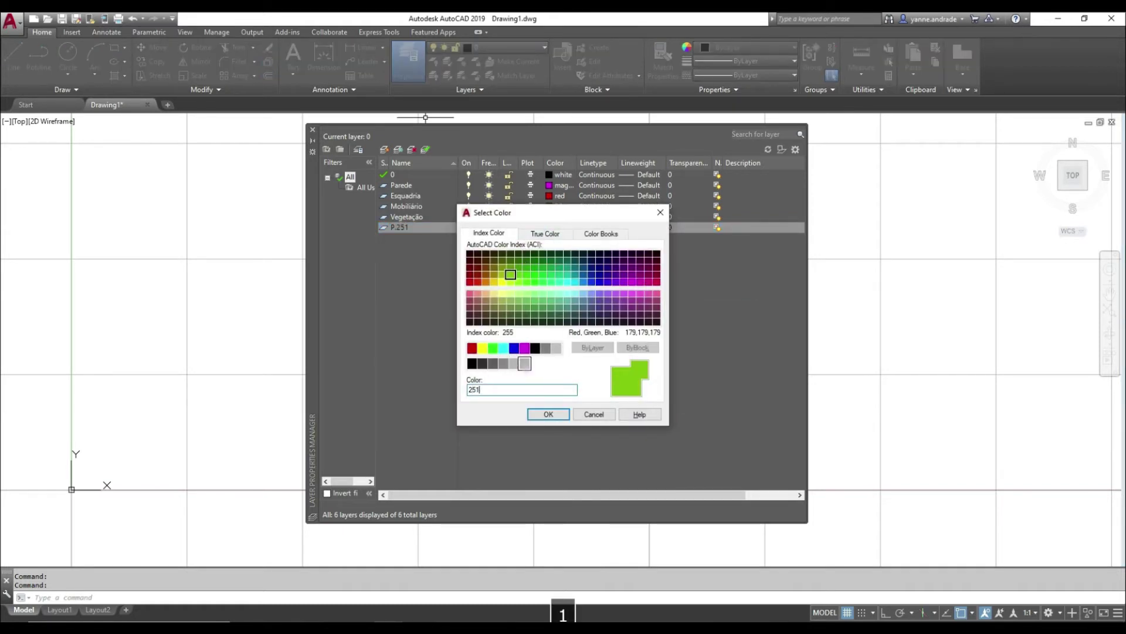
left_click(549, 414)
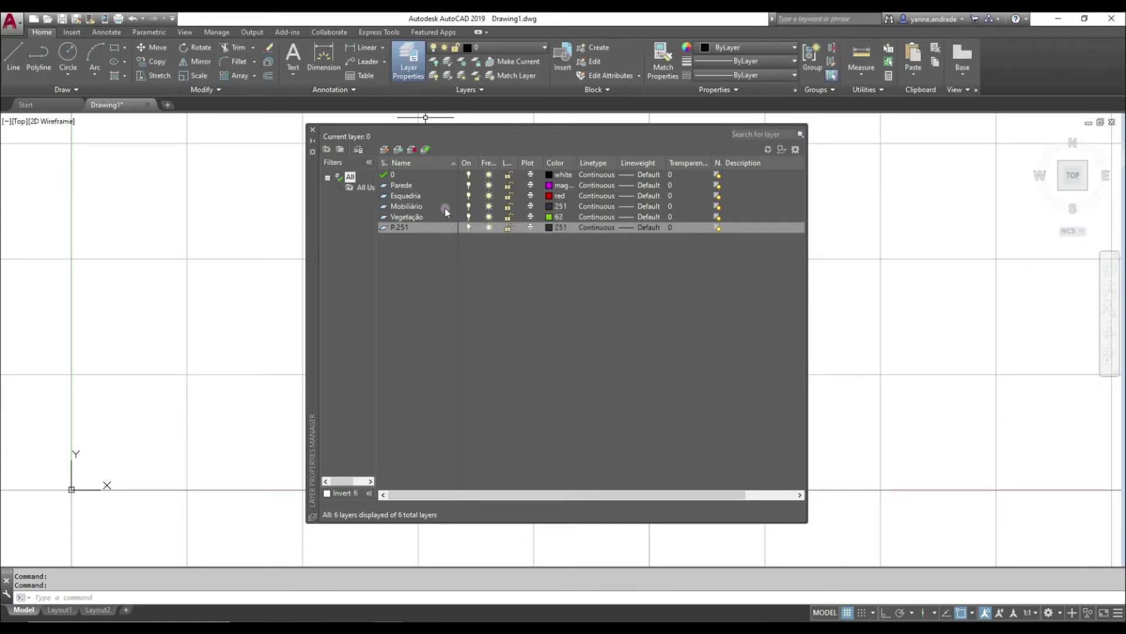
Step: Create a layer named Especificações and assign it index color 152
left_click(384, 149)
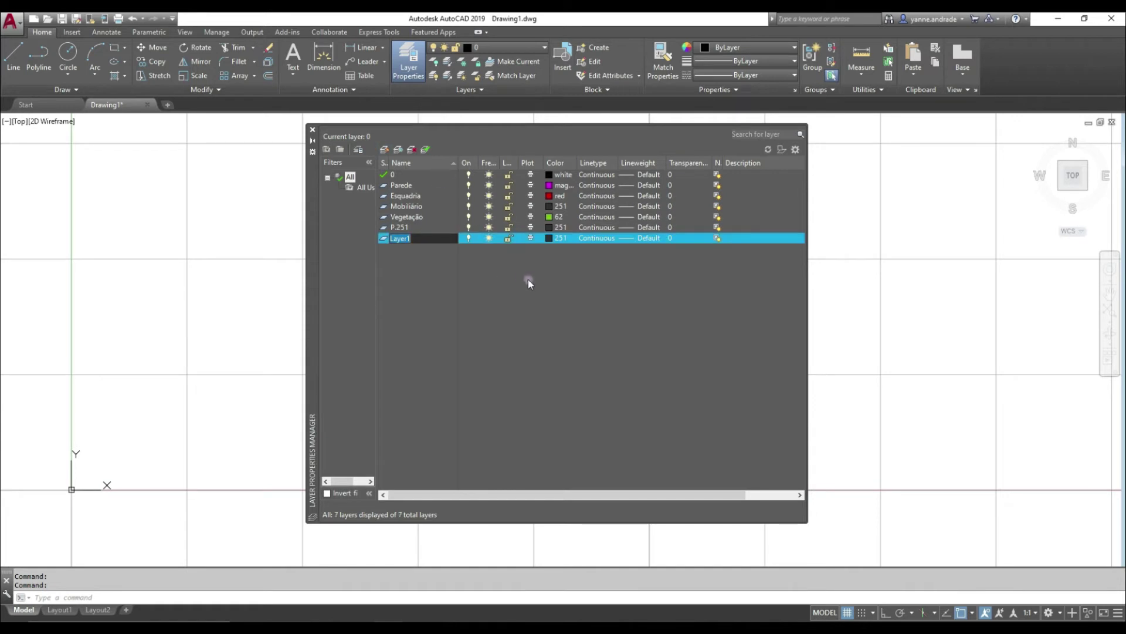
type("Especificações")
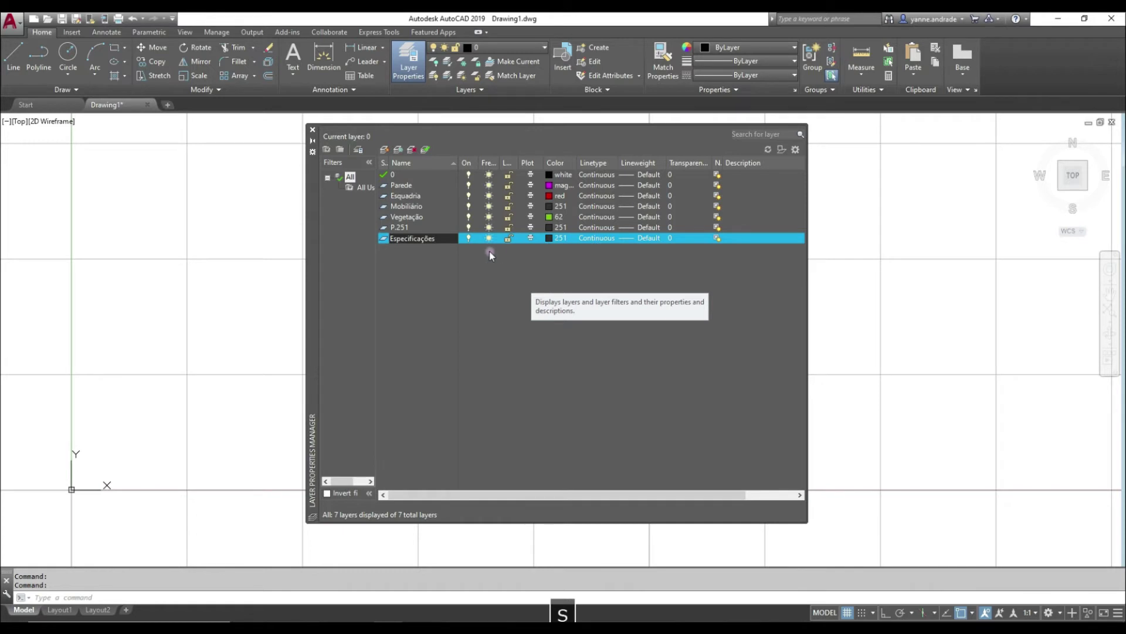
key("Return")
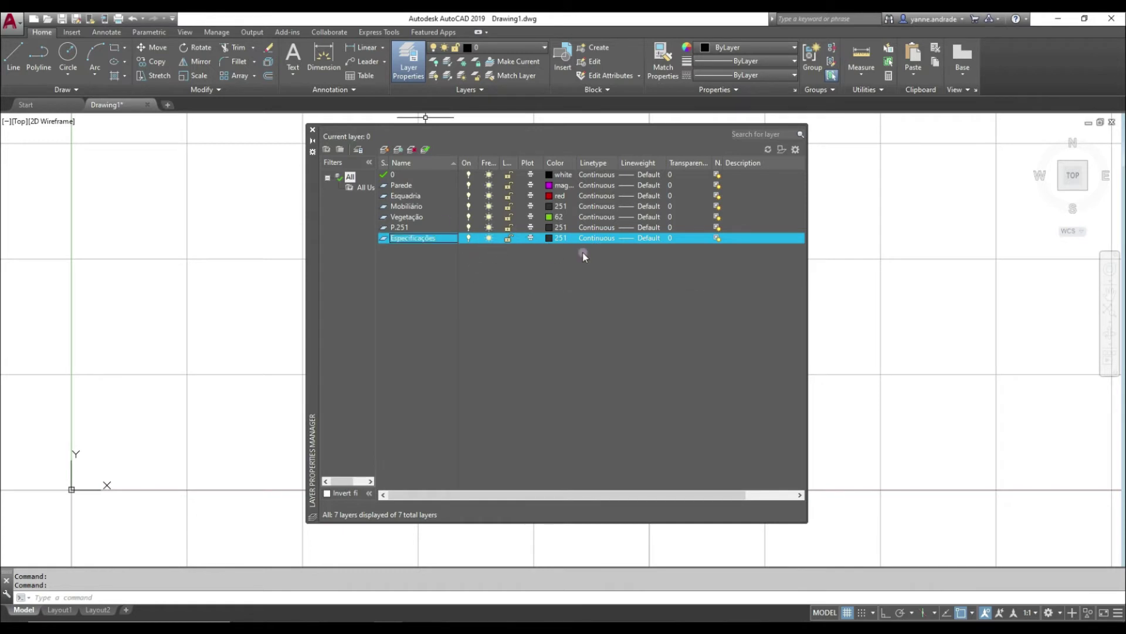
left_click(557, 238)
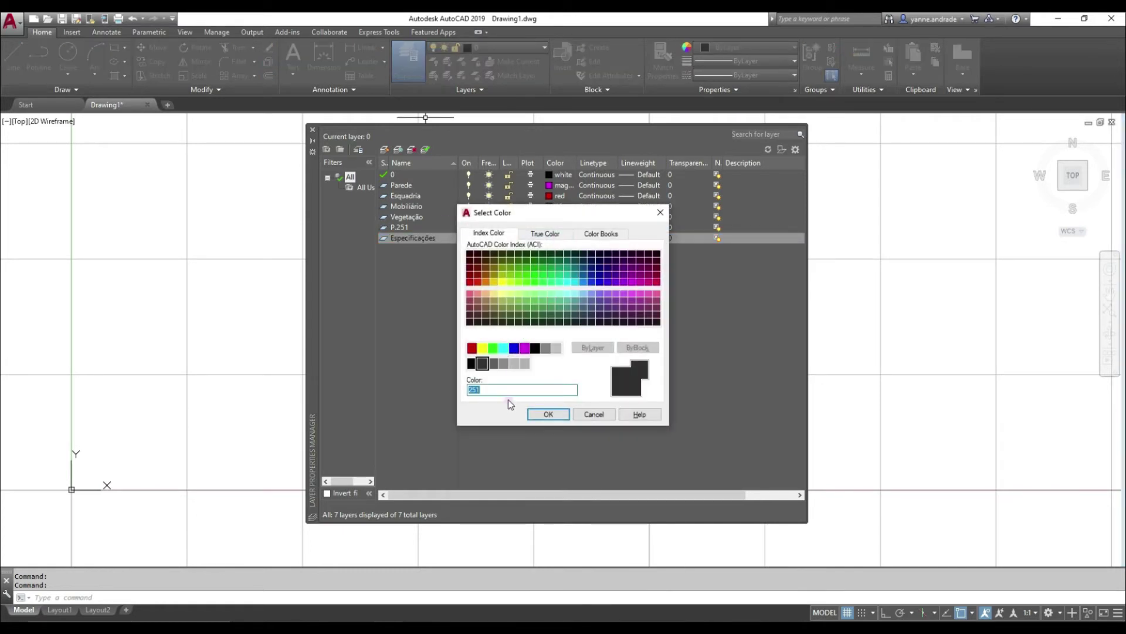
type("152")
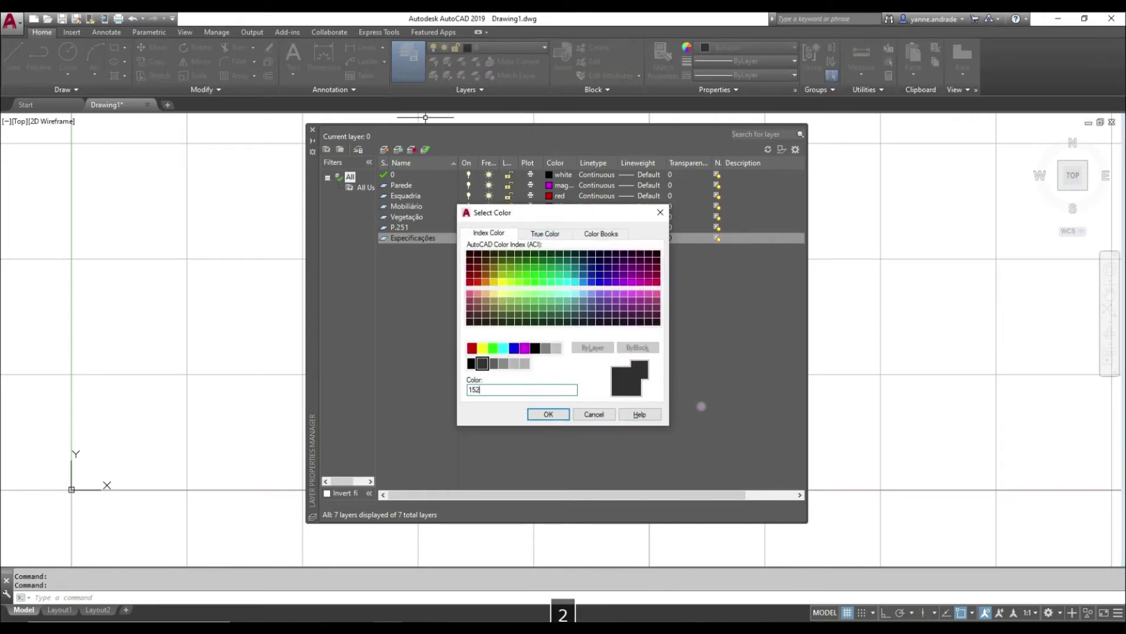
left_click(560, 414)
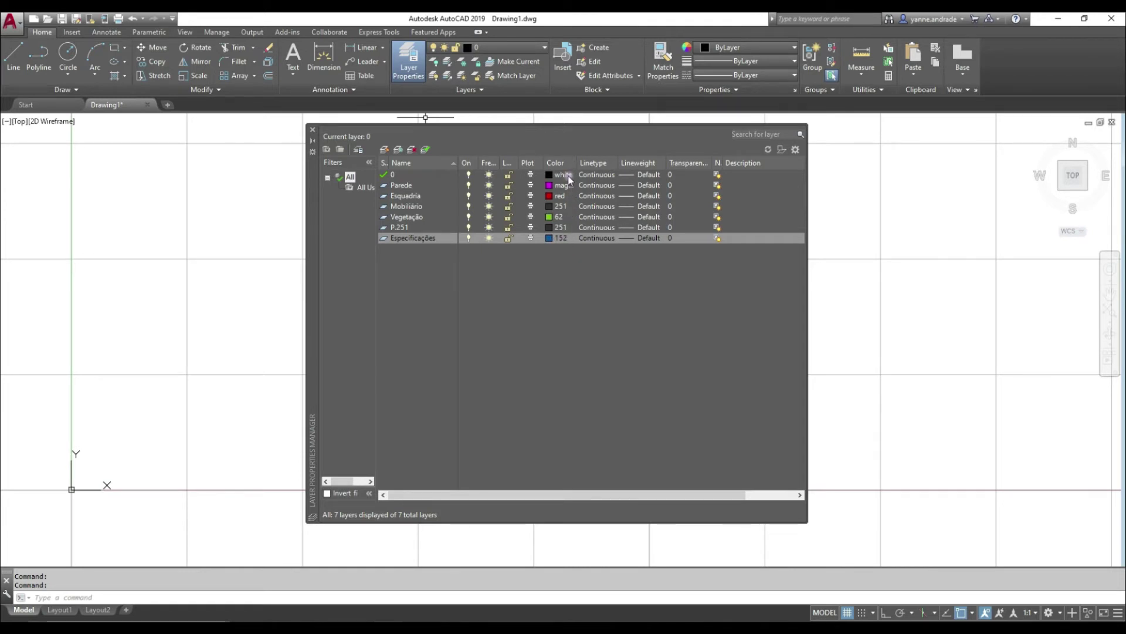
Step: Widen the Color column of the layer list and narrow the status columns before it
left_click_drag(577, 167, 586, 168)
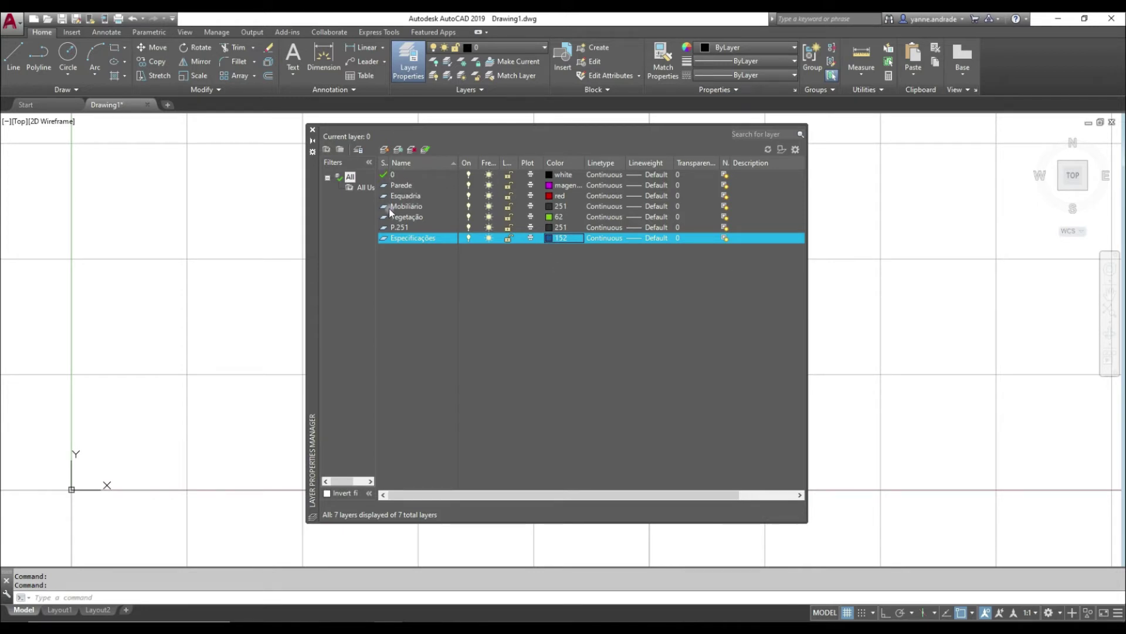
mouse_move(532, 164)
left_mouse_down()
mouse_move(518, 164)
mouse_move(535, 160)
left_mouse_up()
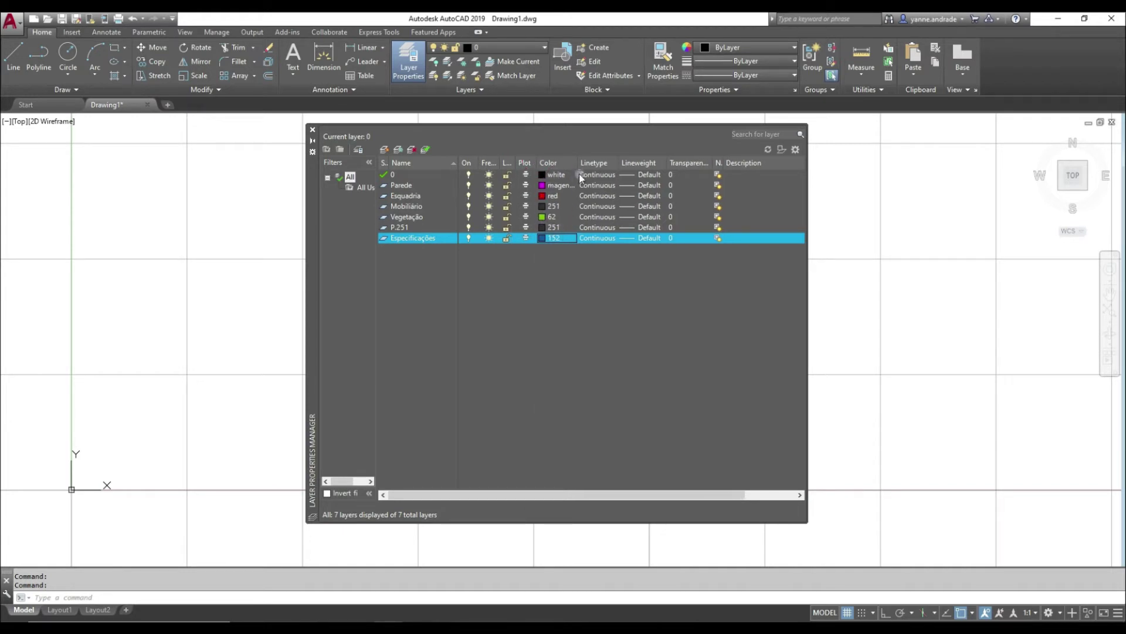
left_click_drag(477, 163, 509, 161)
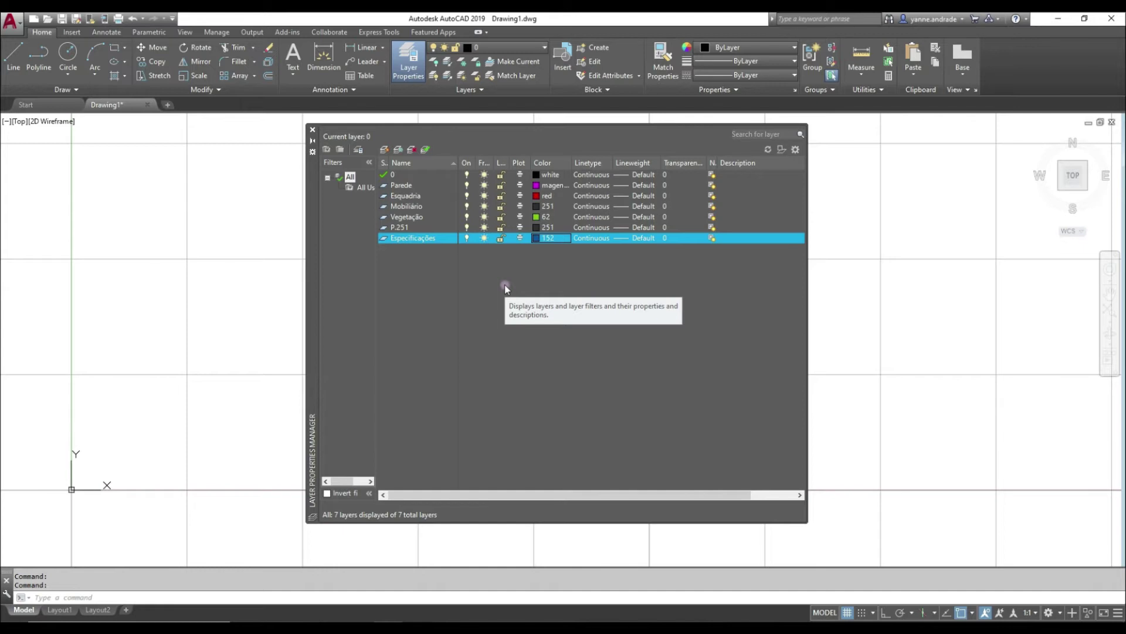
Step: Add a layer named Projeção and set its color to index 252
left_click(383, 150)
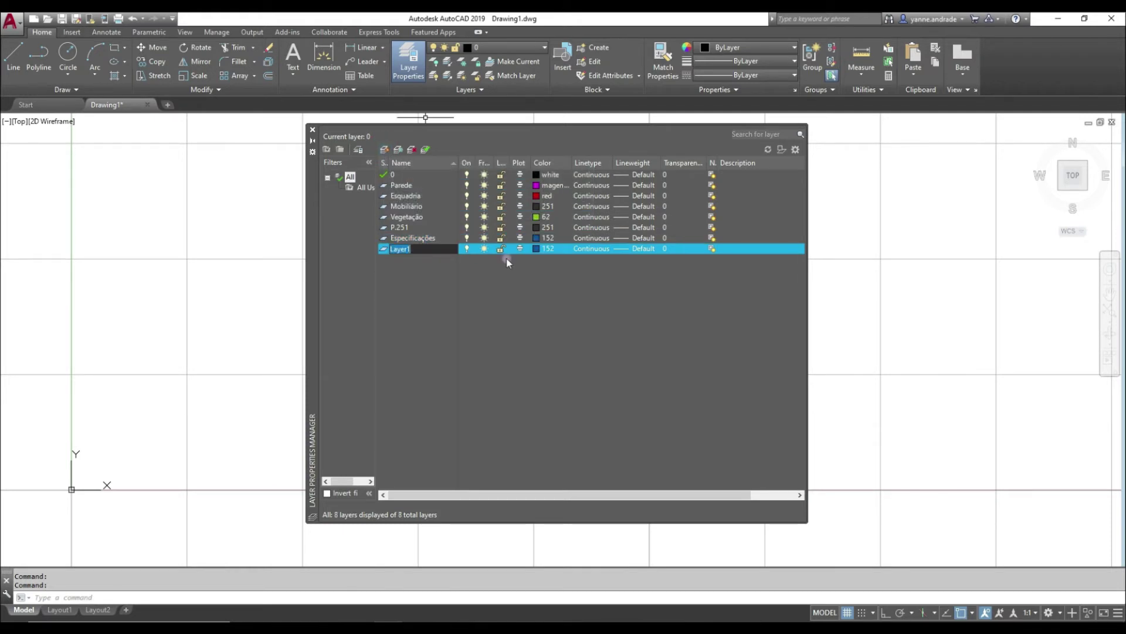
type("Proje")
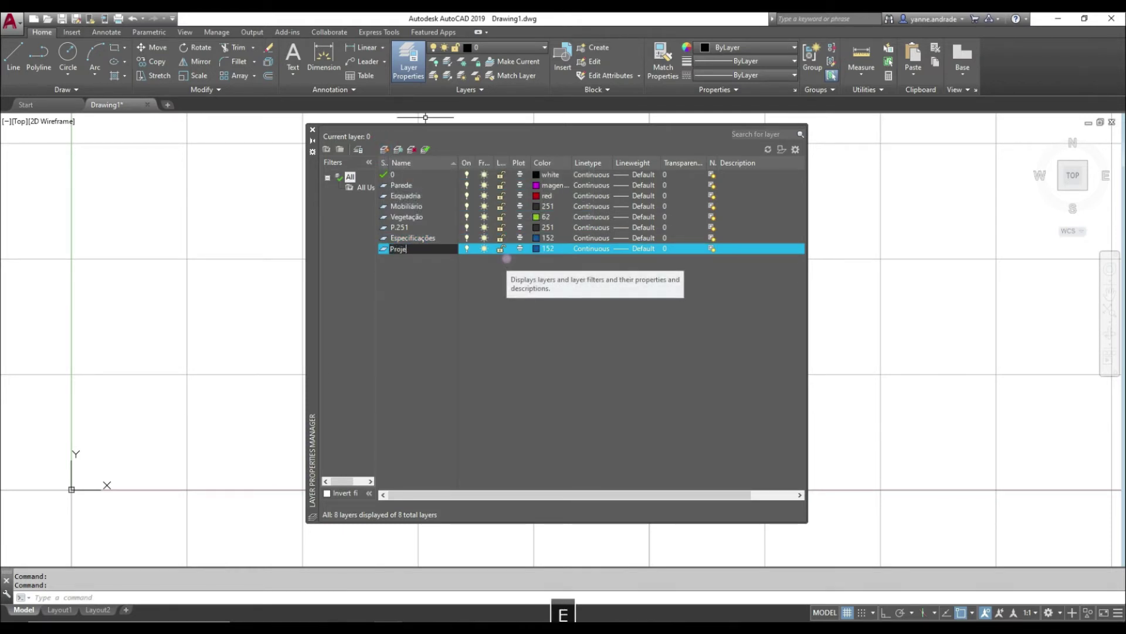
type("ção")
key("Return")
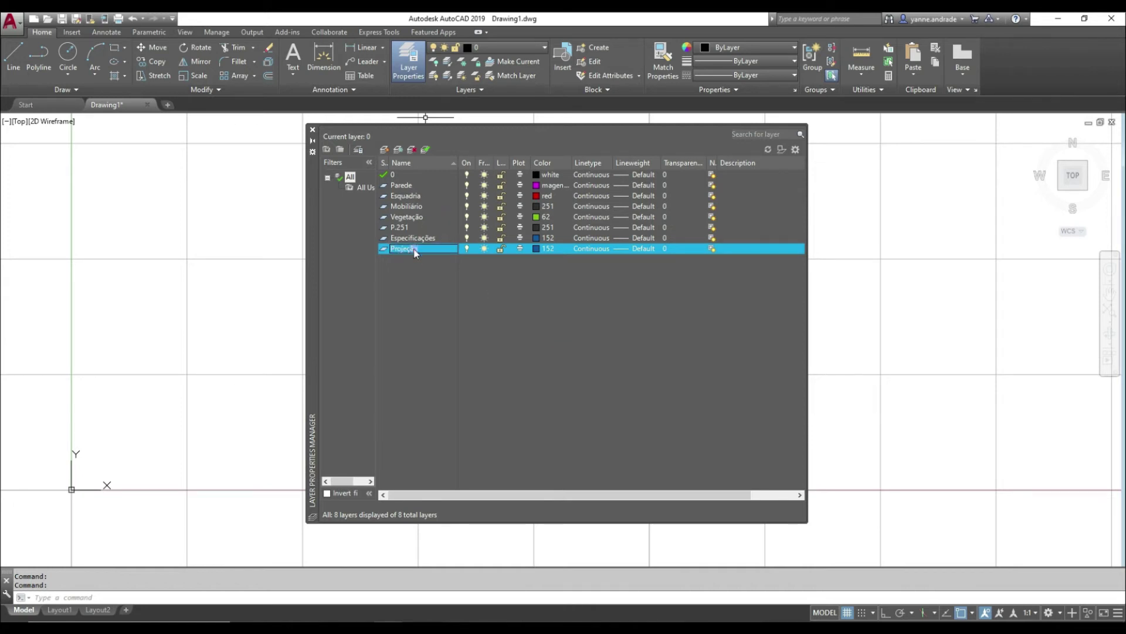
left_click(545, 247)
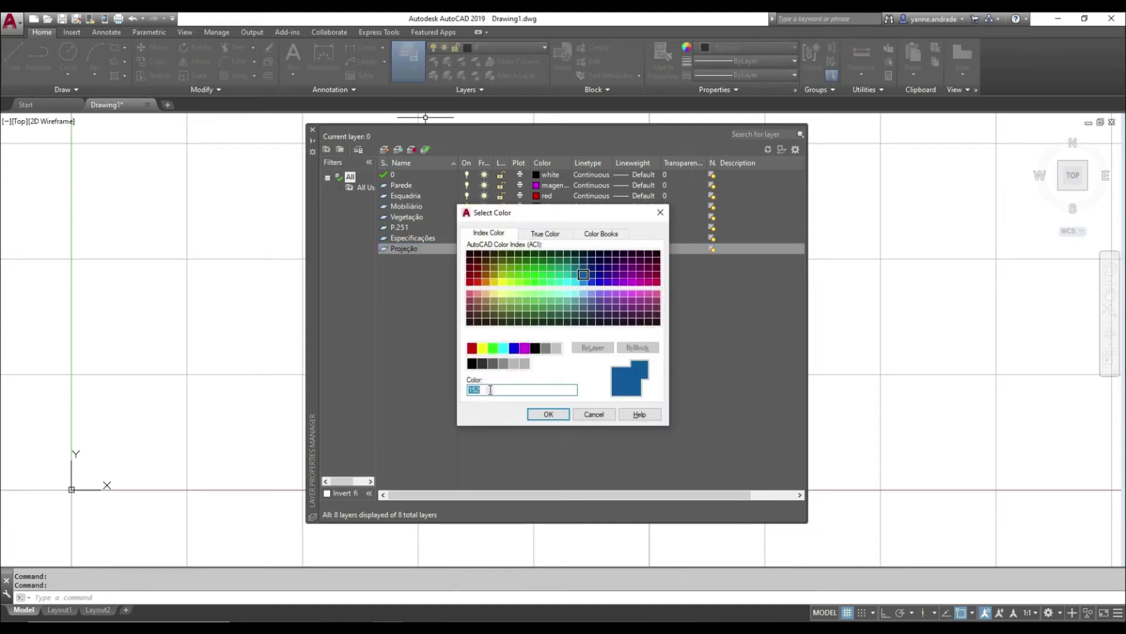
type("252")
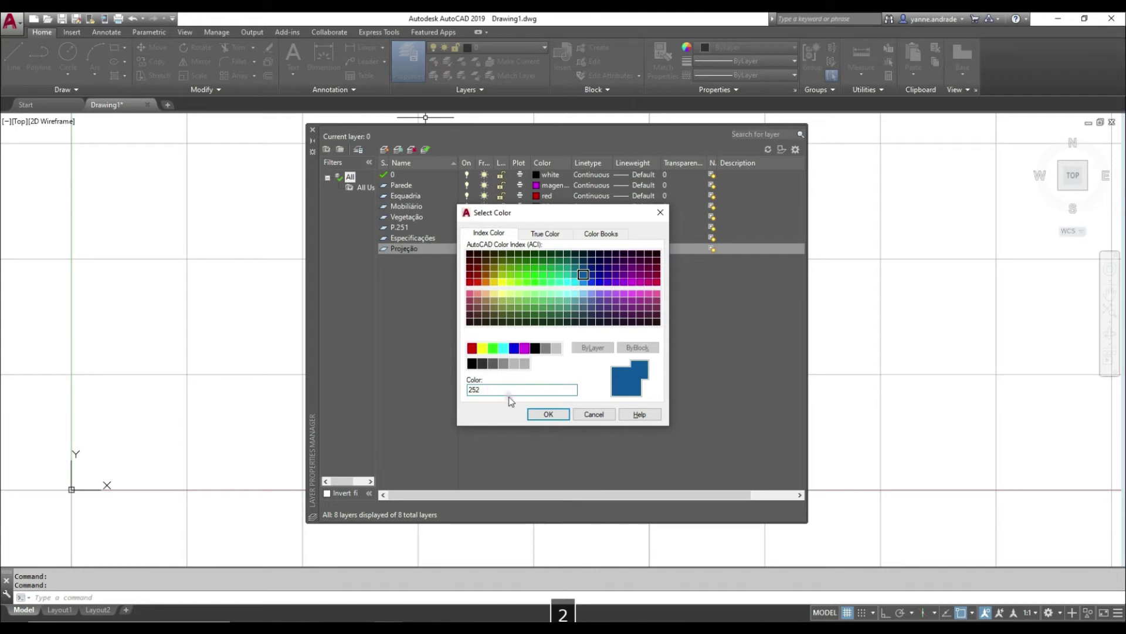
left_click(533, 413)
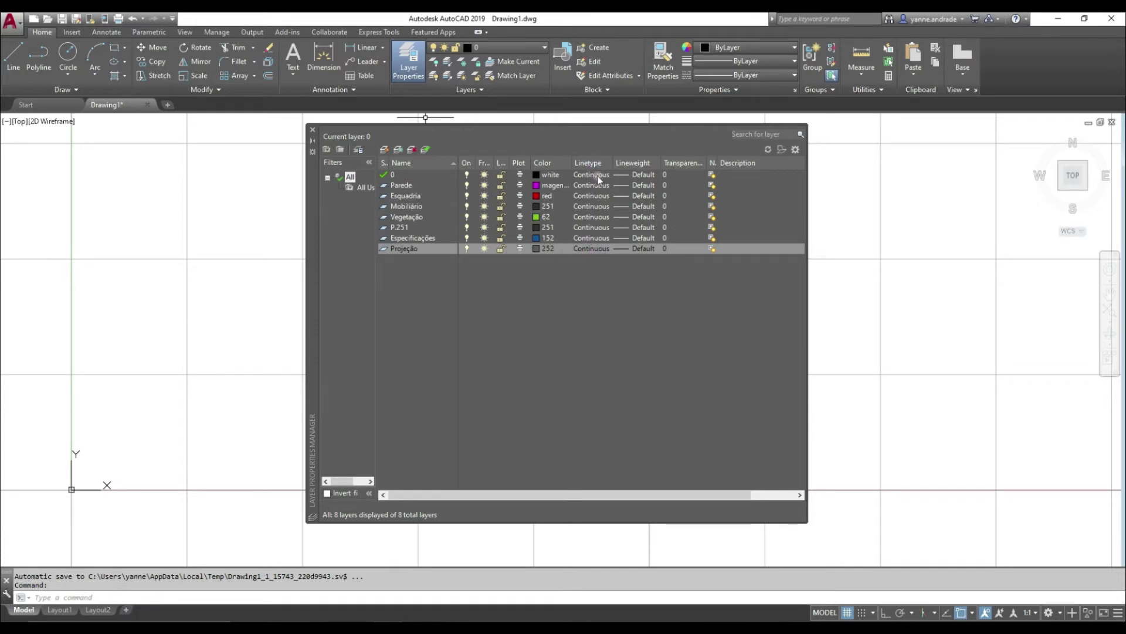
left_click(595, 249)
left_click_drag(588, 245, 615, 275)
left_click(707, 273)
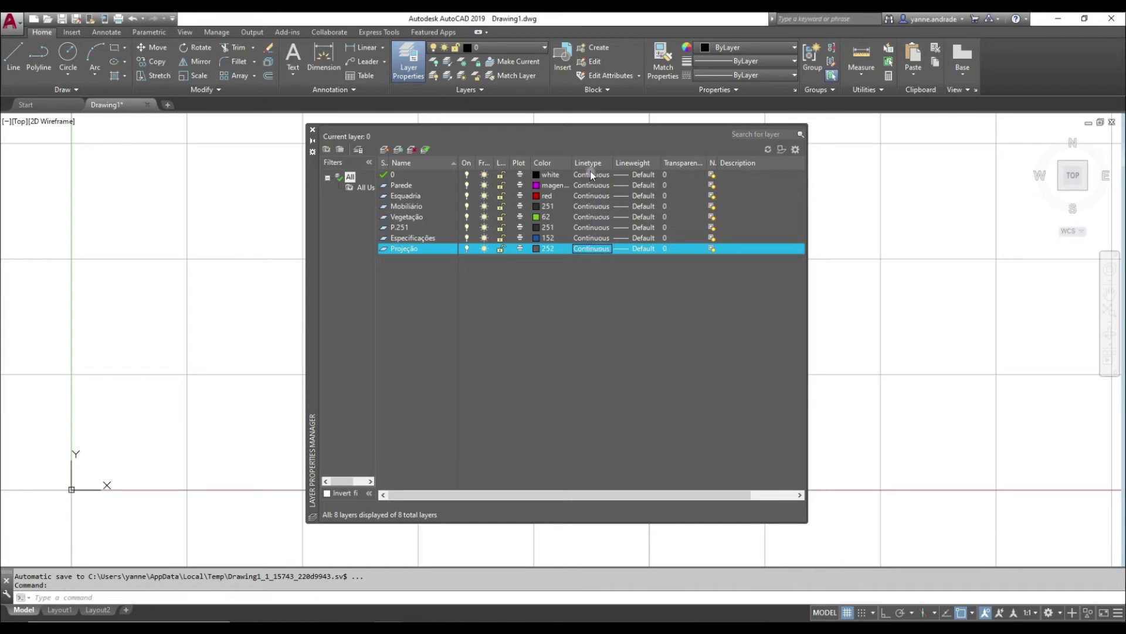
Step: Open the linetype selection for the Projeção layer and bring up the linetypes available to load
left_click(602, 249)
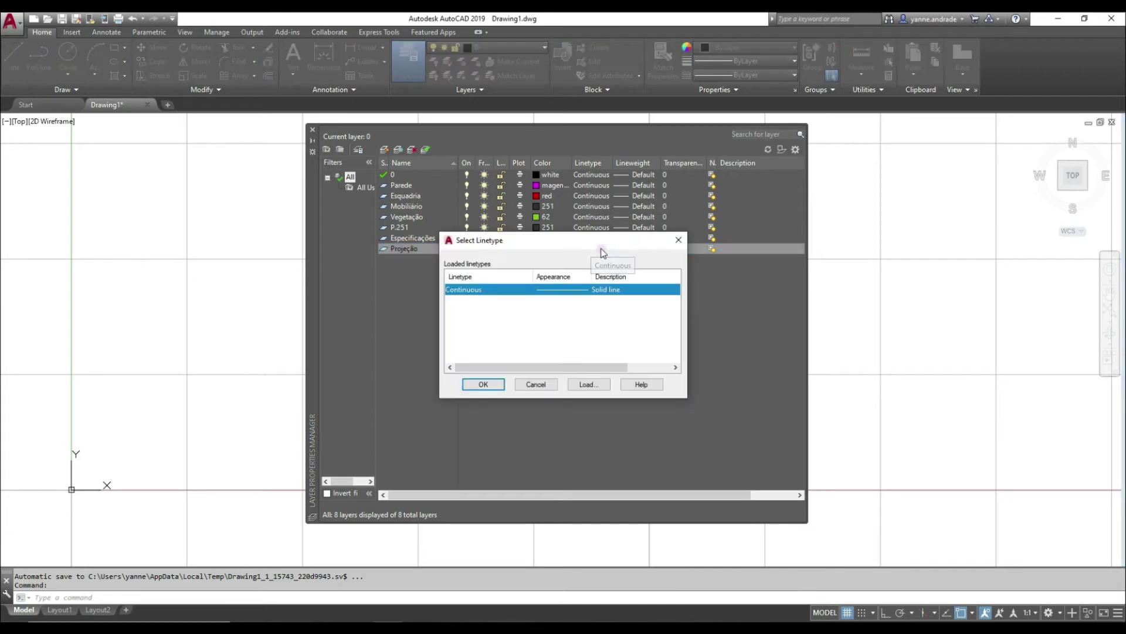
mouse_move(566, 240)
left_mouse_down()
mouse_move(622, 274)
mouse_move(561, 254)
left_mouse_up()
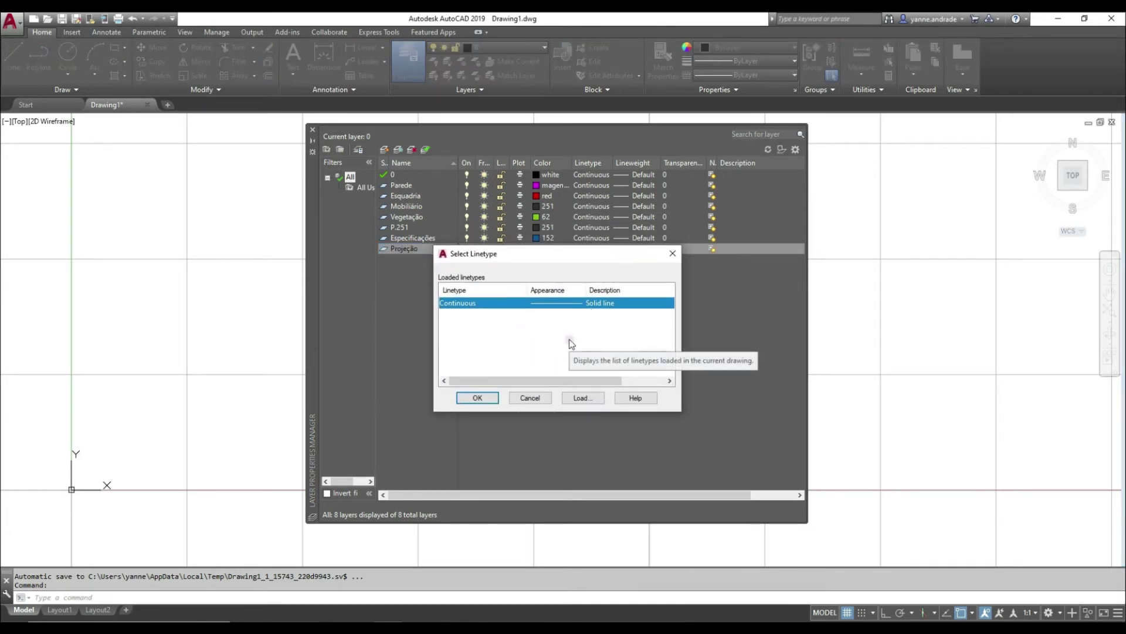
left_click_drag(547, 260, 573, 280)
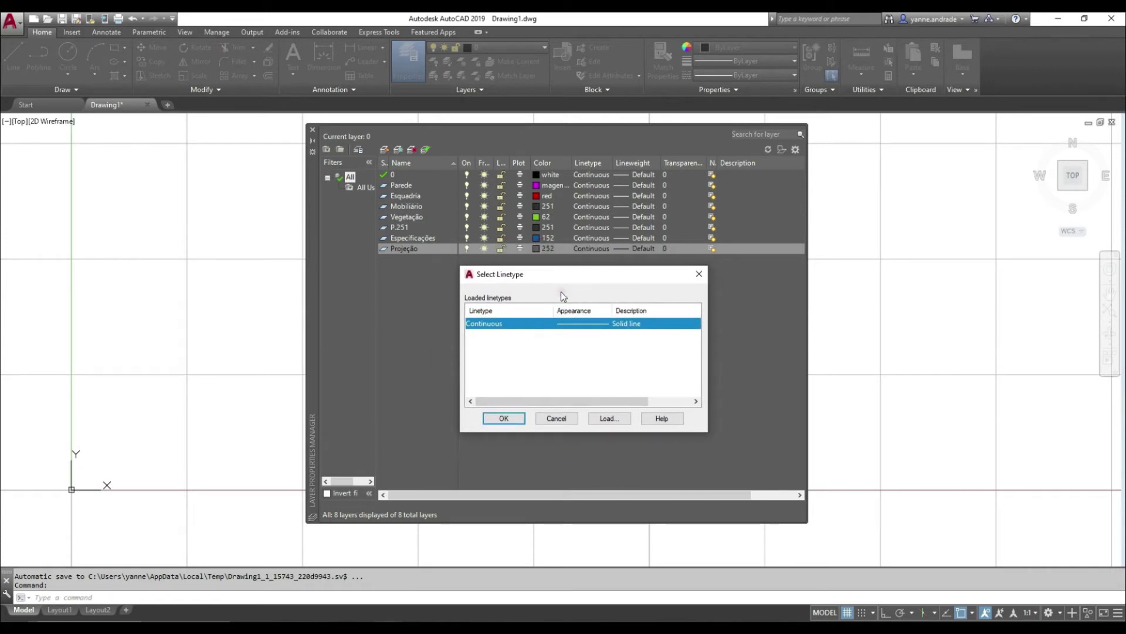
mouse_move(576, 400)
left_mouse_down()
mouse_move(666, 405)
mouse_move(494, 401)
mouse_move(612, 400)
mouse_move(571, 402)
left_mouse_up()
left_click_drag(525, 274, 501, 256)
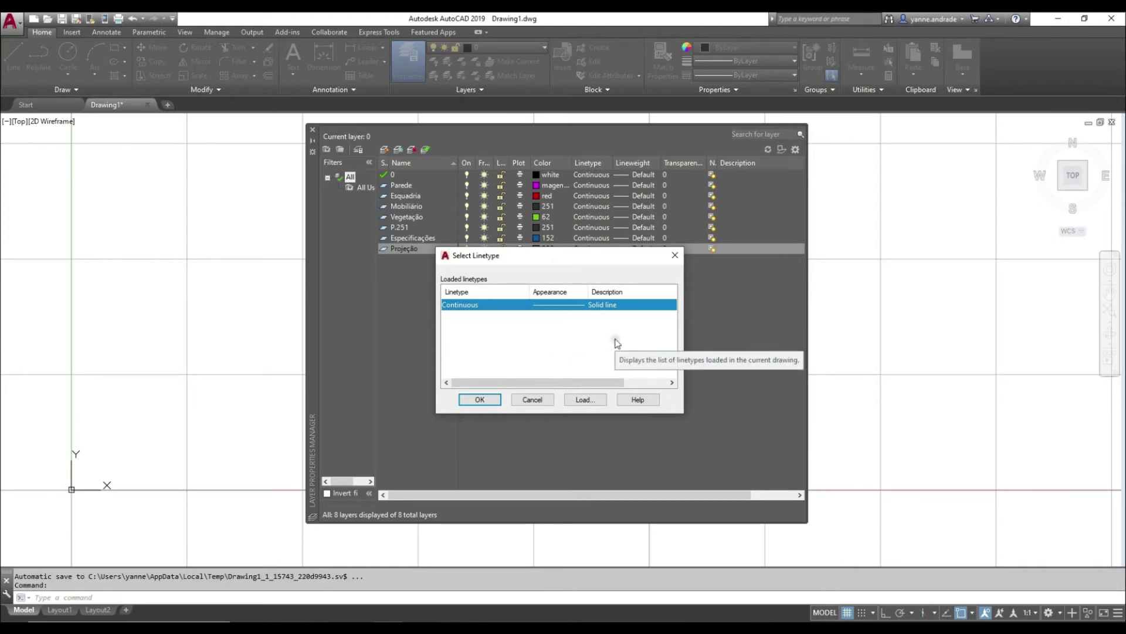
left_click_drag(610, 381, 472, 408)
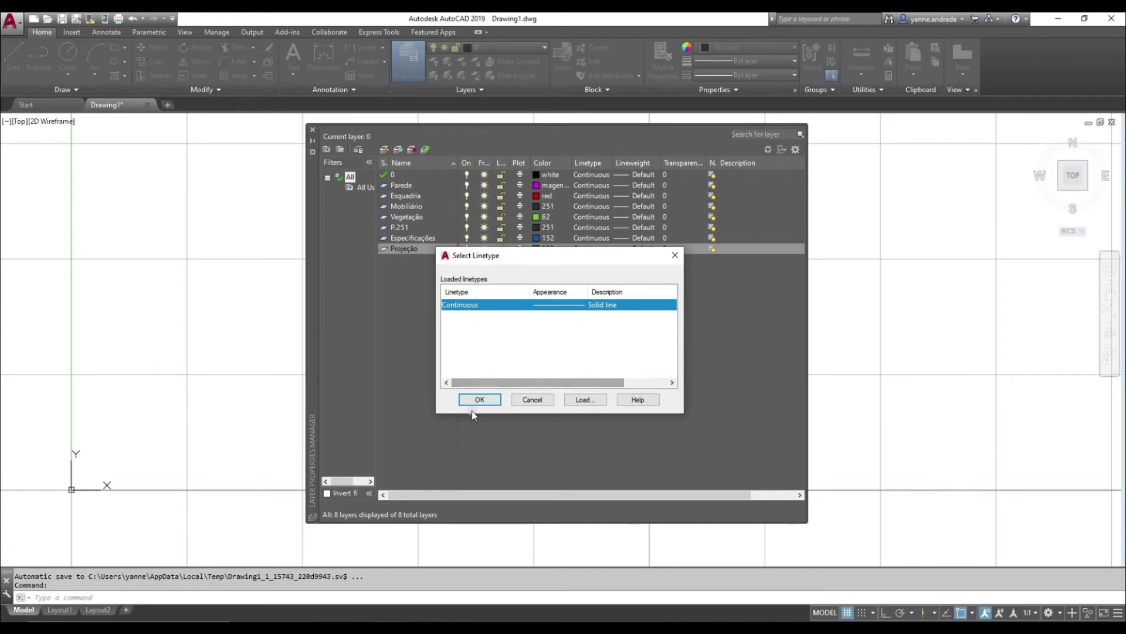
left_click(584, 399)
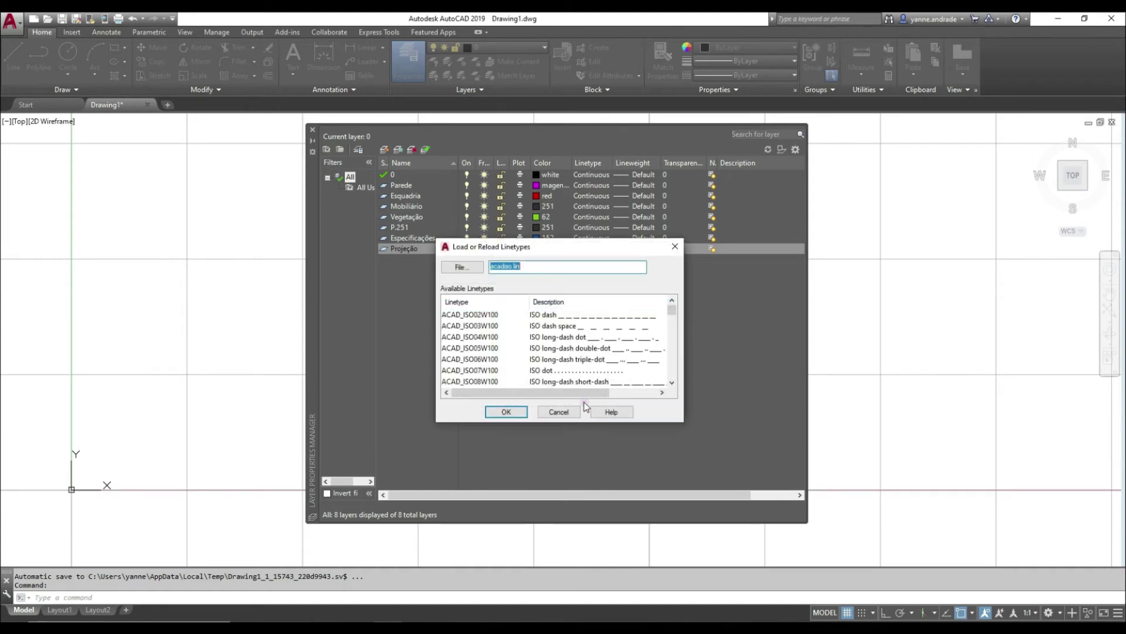
Step: Examine the ISO and other linetype patterns offered in the acadiso.lin file
left_click_drag(669, 309, 672, 376)
left_click_drag(669, 382, 674, 295)
left_click(611, 316)
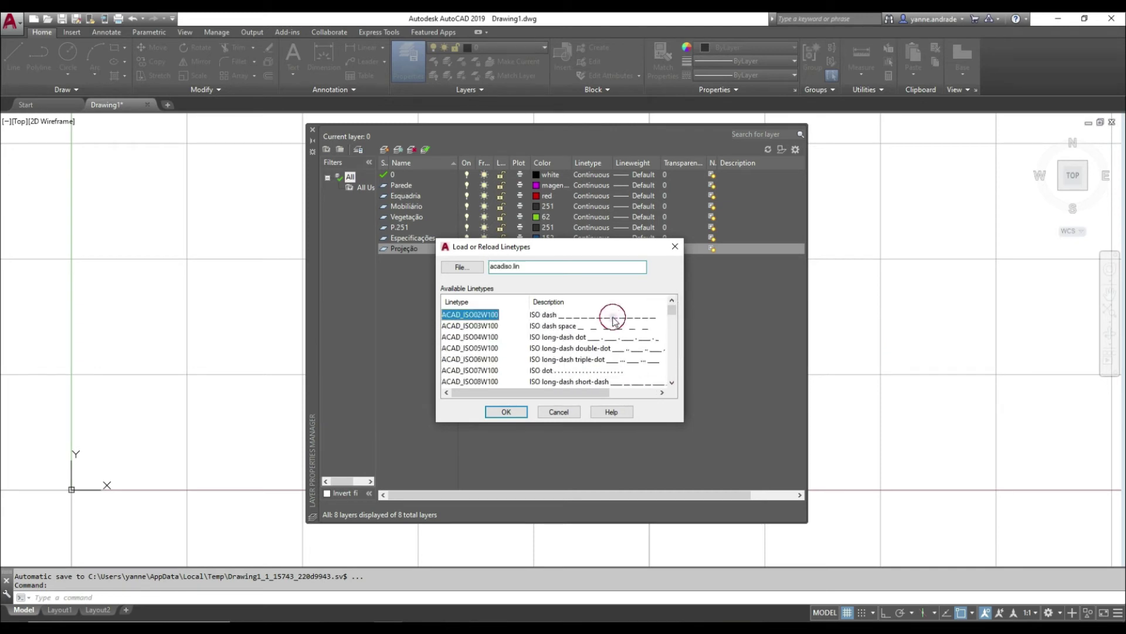
left_click(560, 327)
left_click(553, 337)
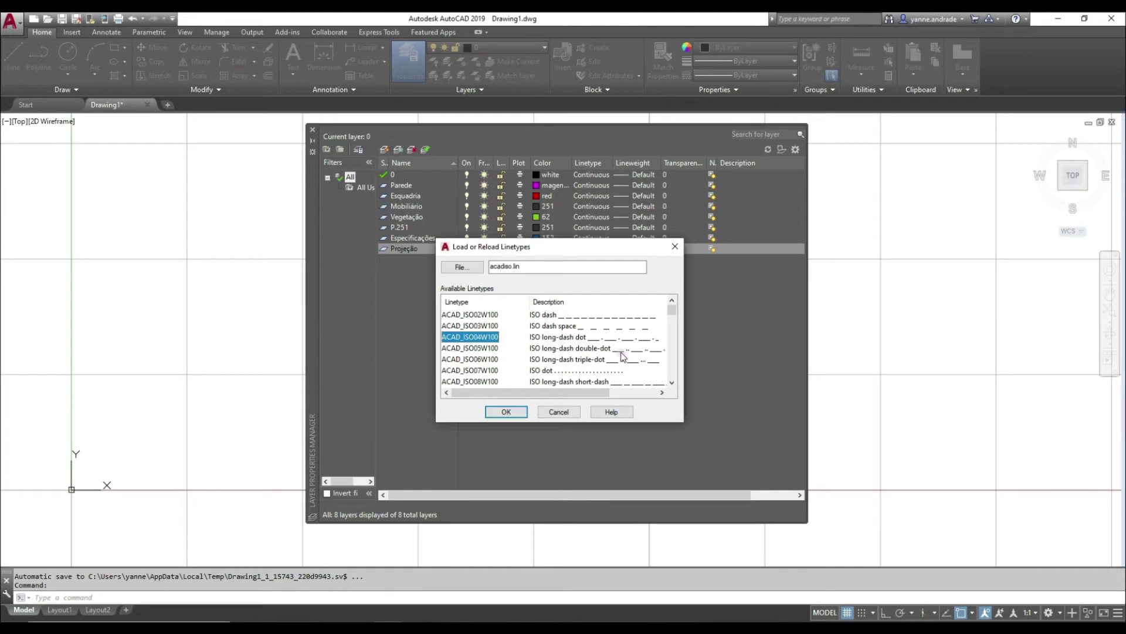
left_click(587, 349)
left_click(587, 360)
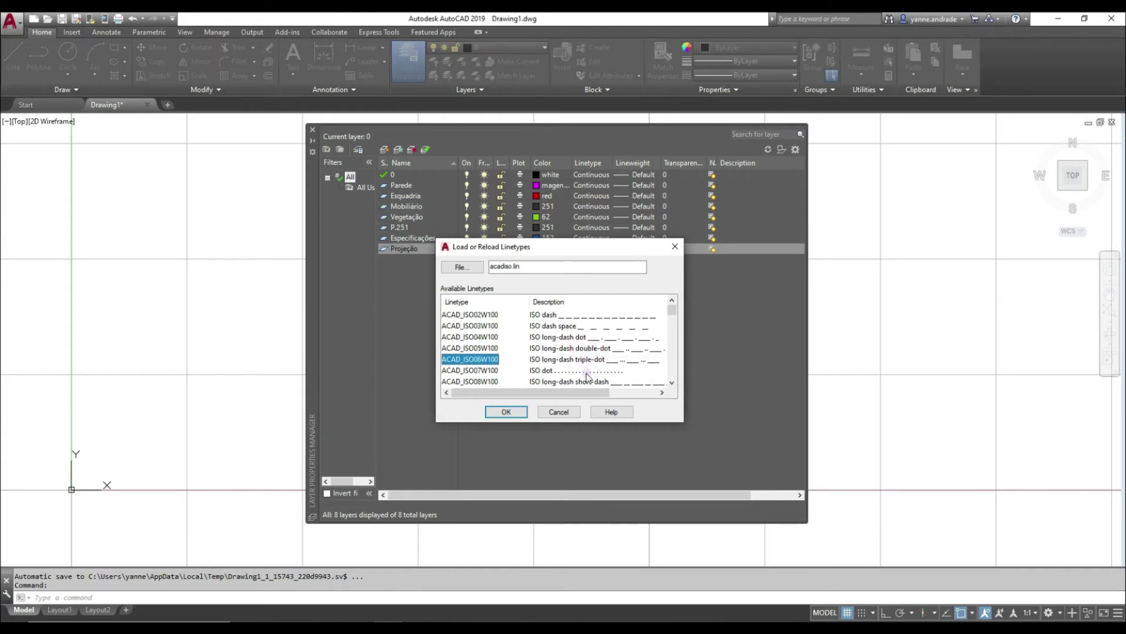
left_click(549, 370)
scroll(548, 371, "down", 1)
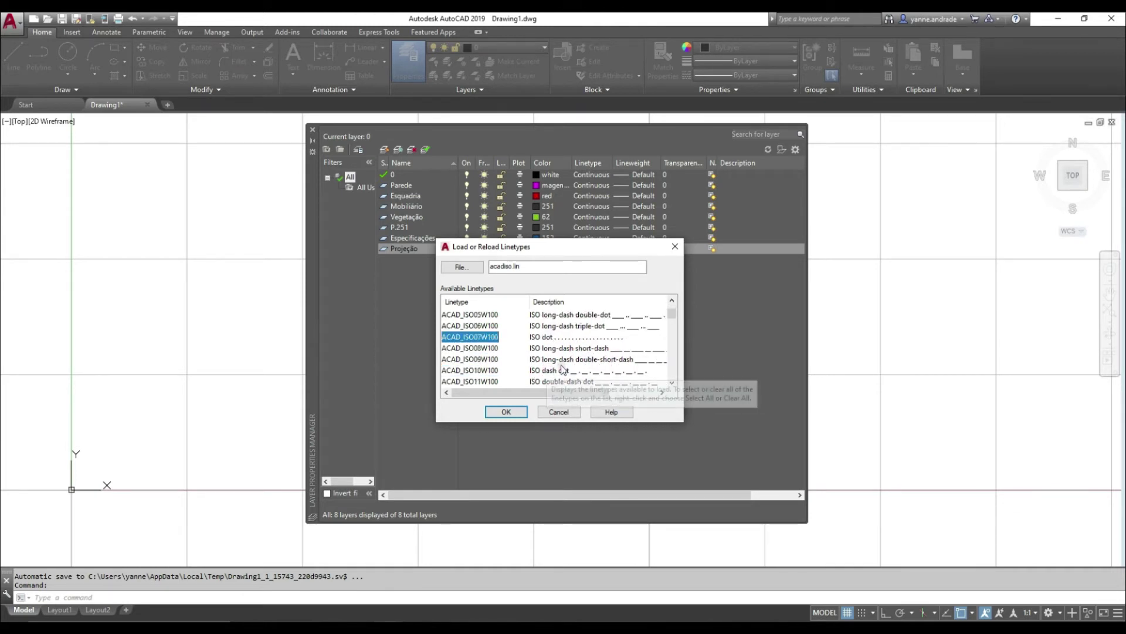
scroll(603, 351, "down", 1)
scroll(674, 324, "down", 4)
Step: Load the HIDDEN2 linetype from the acadiso.lin file into the drawing
left_click_drag(674, 328, 674, 337)
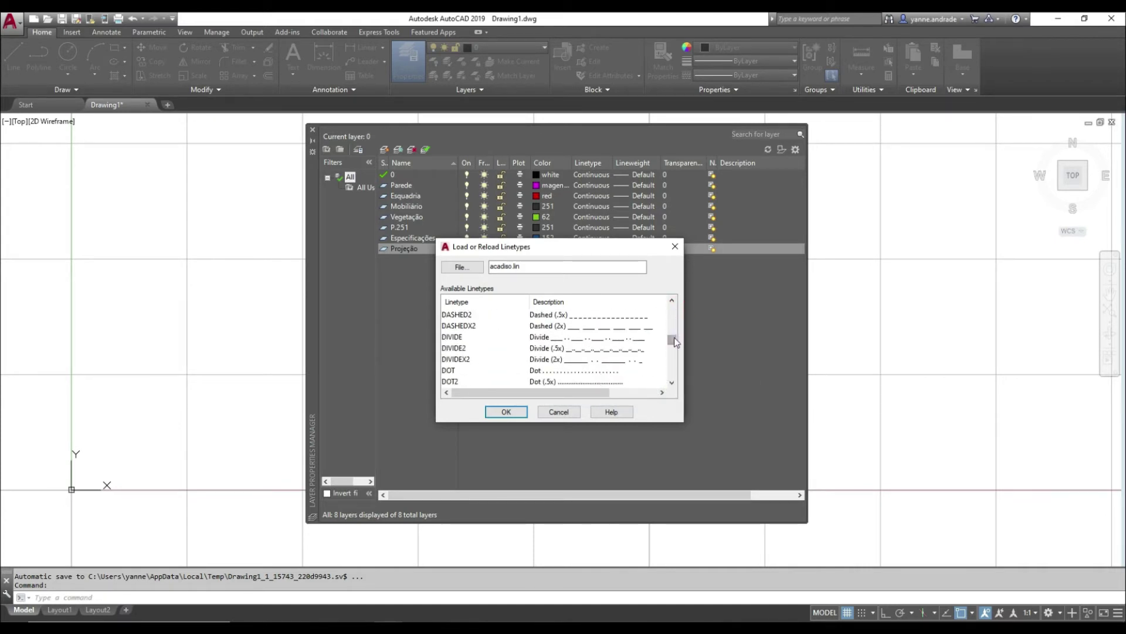
left_click_drag(674, 345, 675, 354)
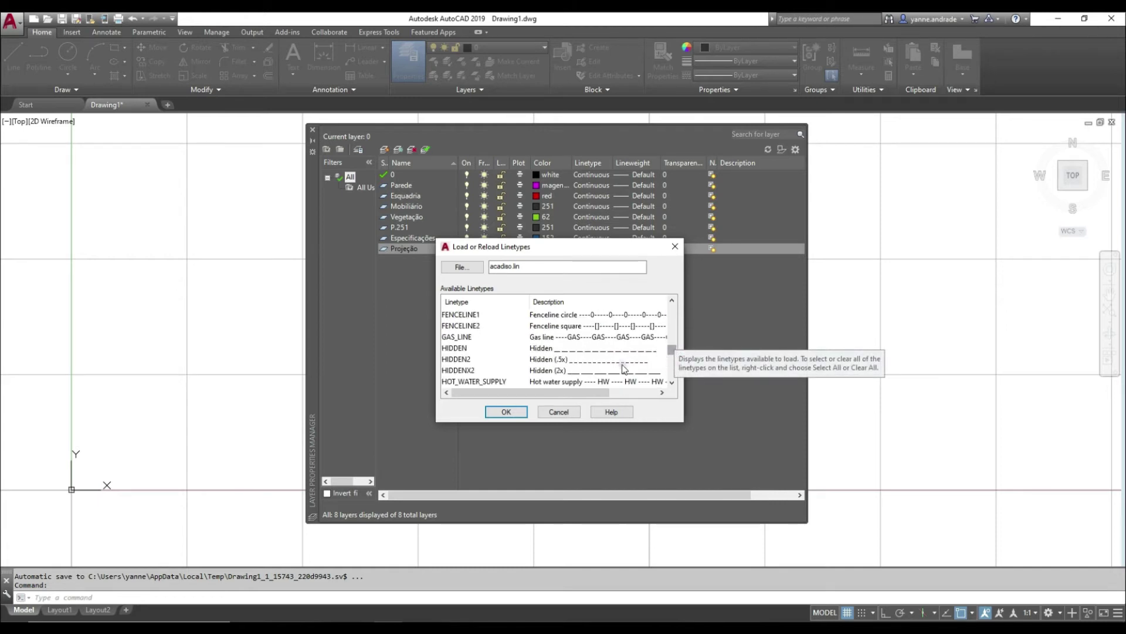
left_click(457, 359)
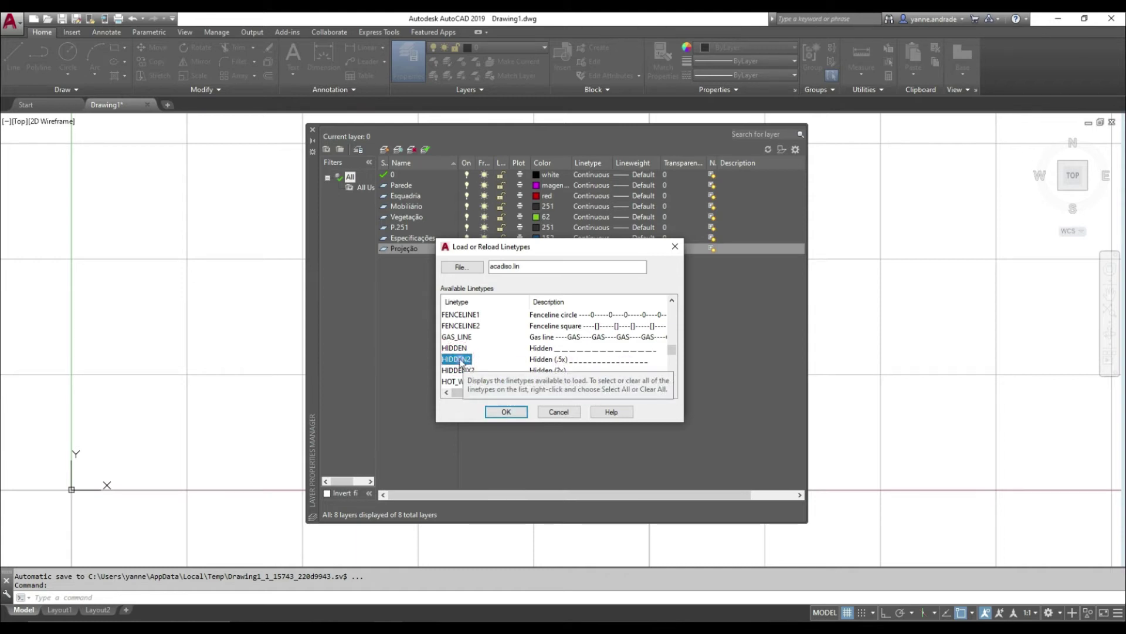
left_click(500, 409)
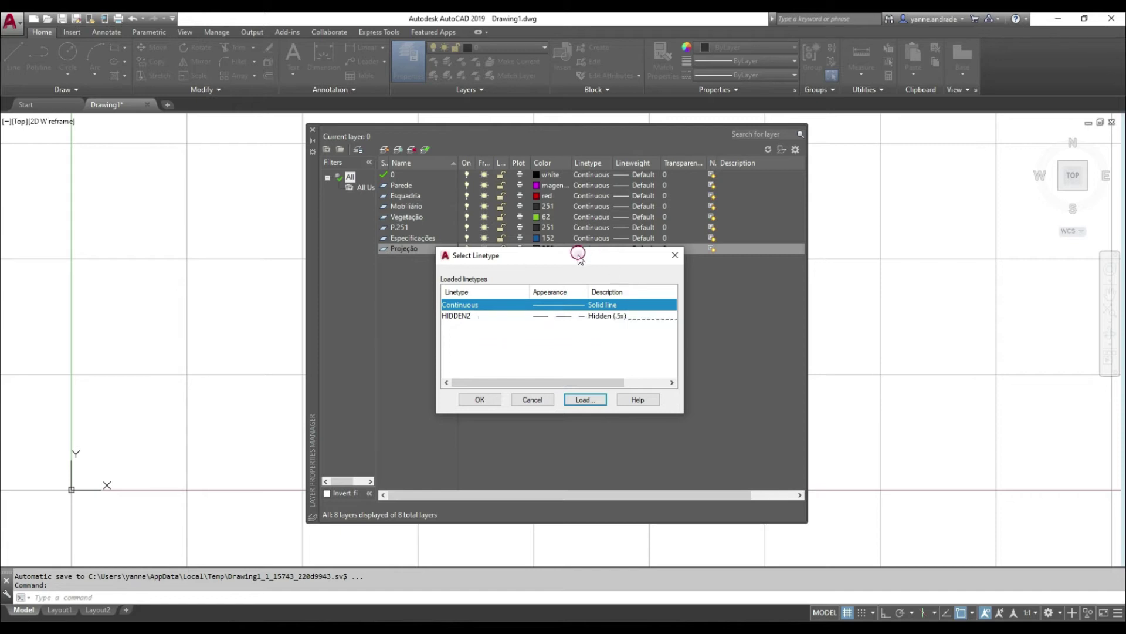
Step: Assign the HIDDEN2 linetype to the Projeção layer and close the layer manager
left_click_drag(585, 244, 593, 258)
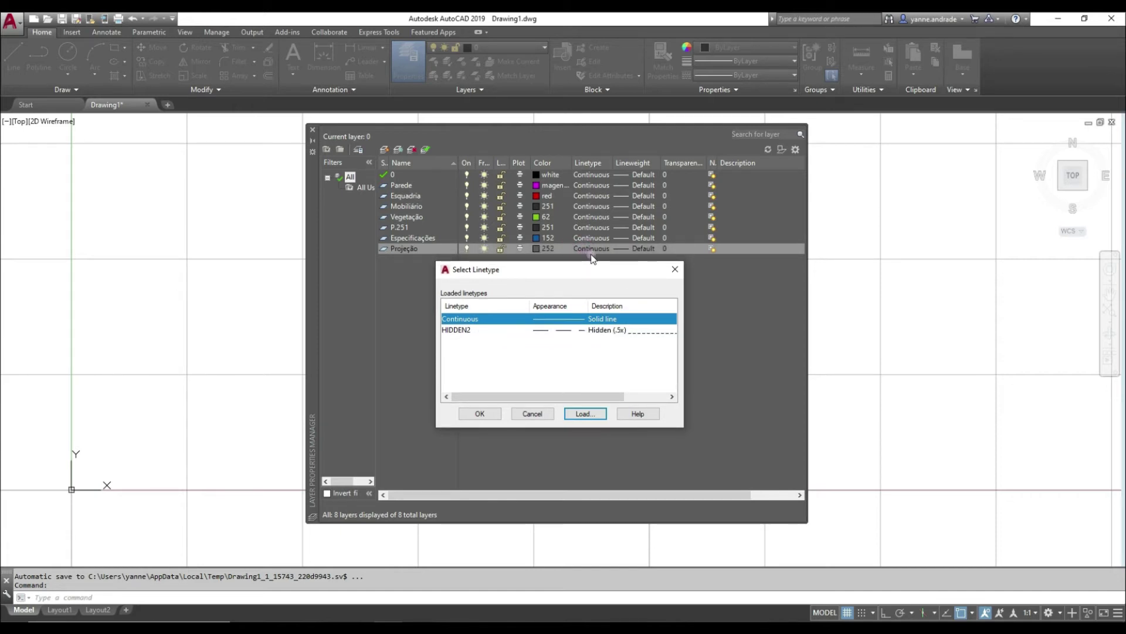
left_click(475, 331)
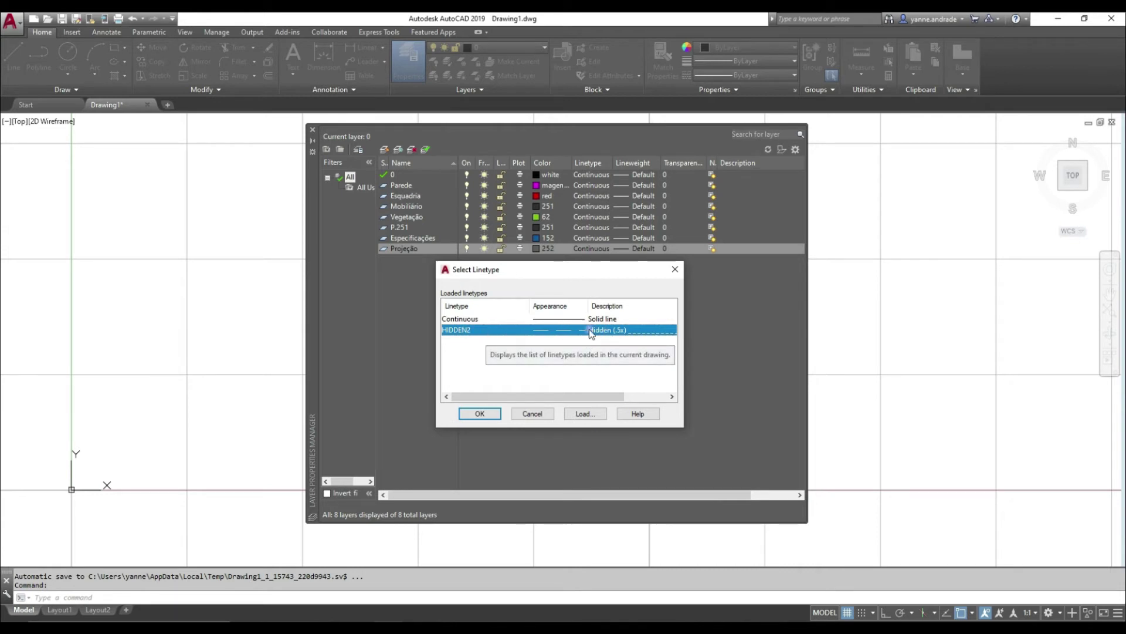
left_click(483, 414)
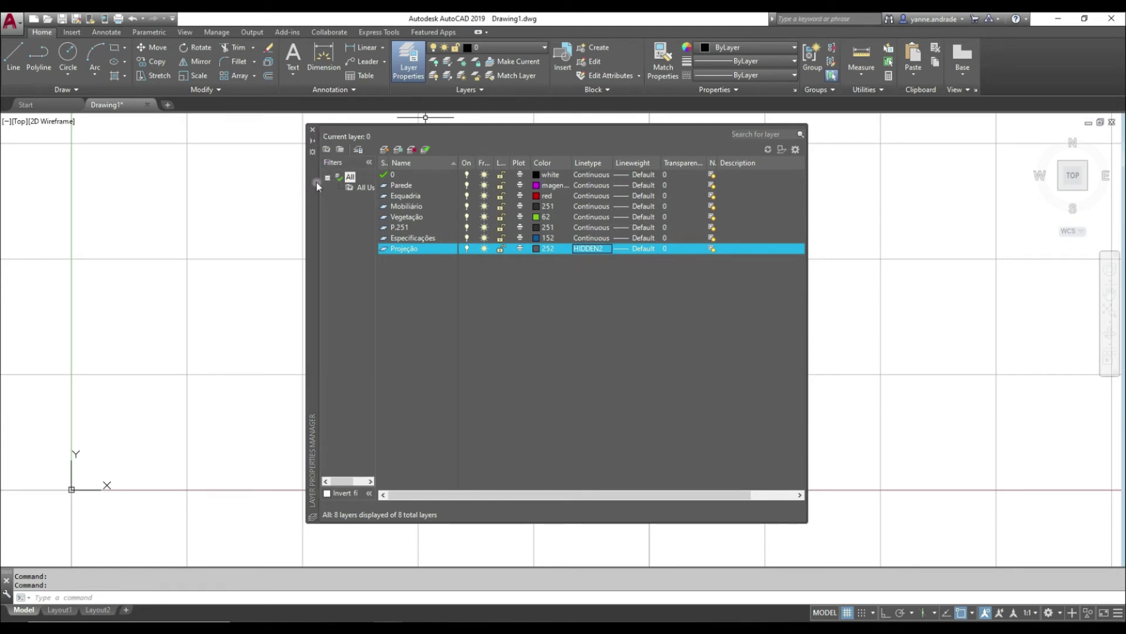
left_click(313, 131)
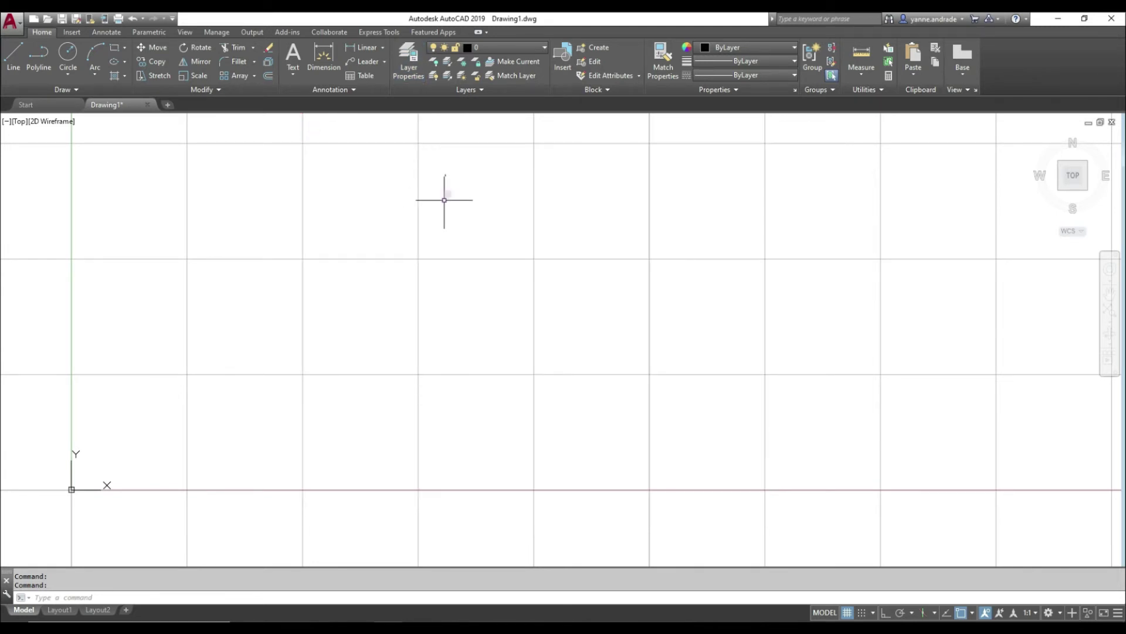
middle_click_drag(420, 339, 439, 331)
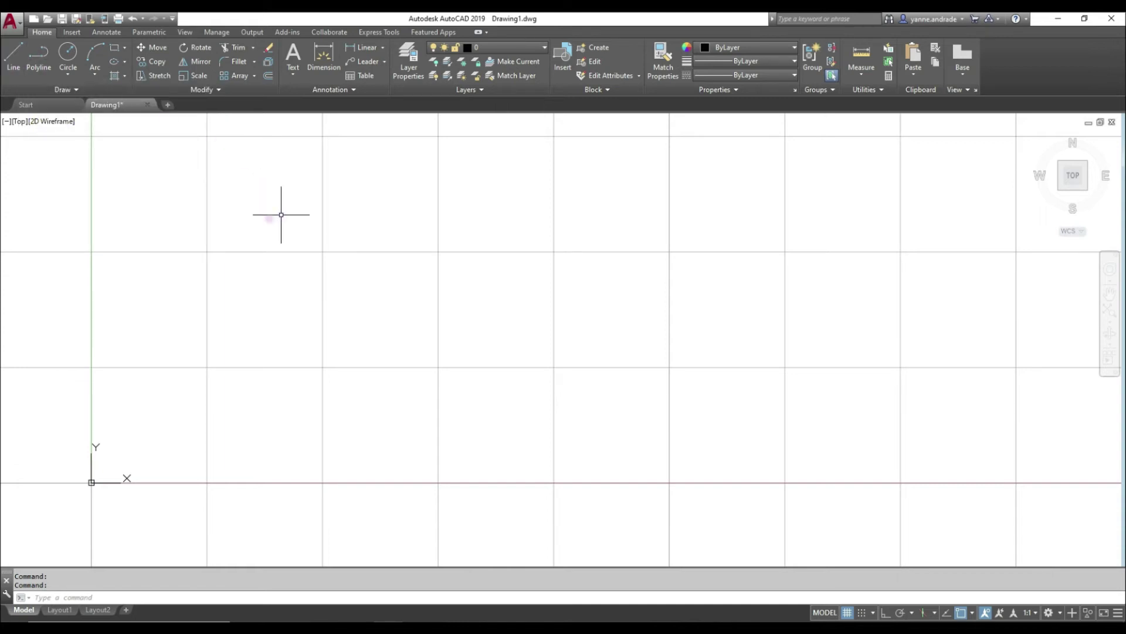
middle_click_drag(565, 285, 535, 279)
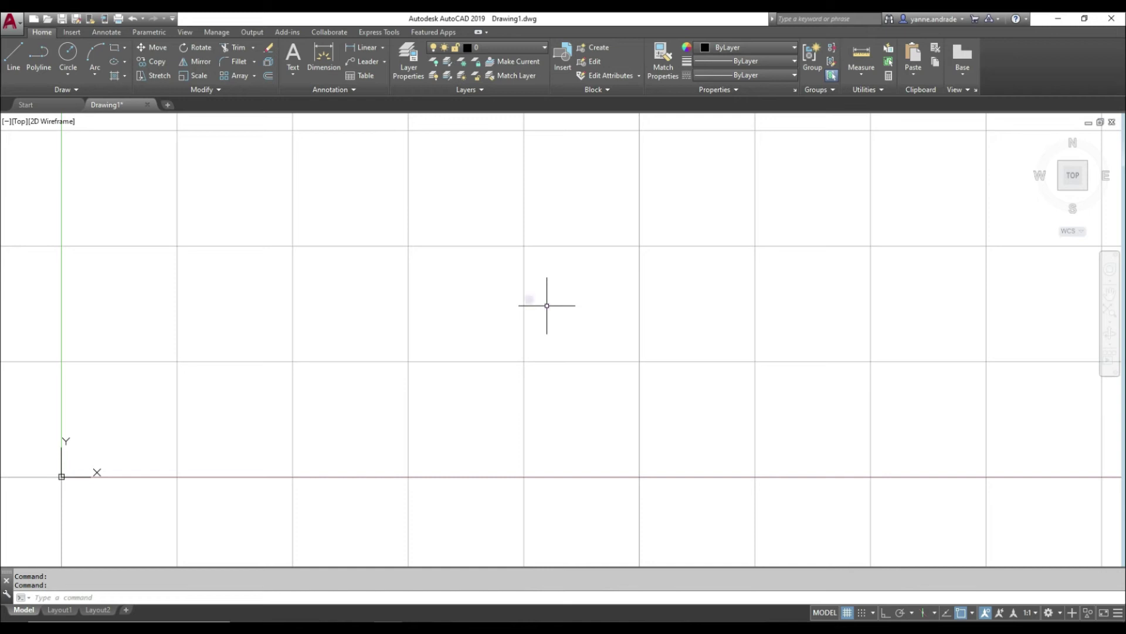
Step: Open the drawing window color settings from the display options
right_click(486, 304)
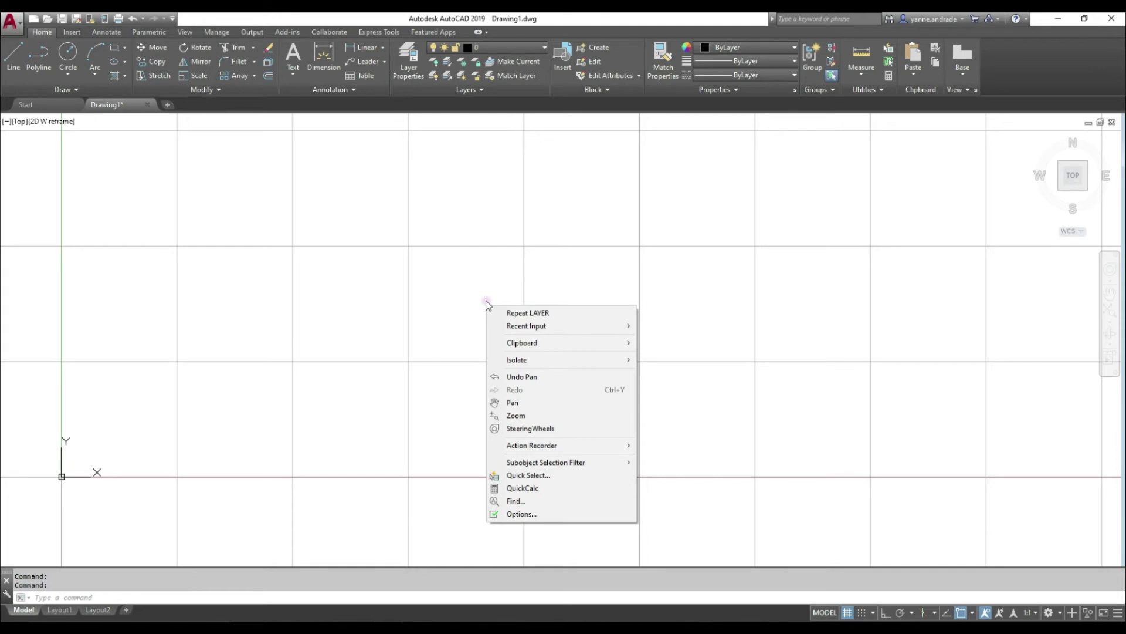
left_click(524, 515)
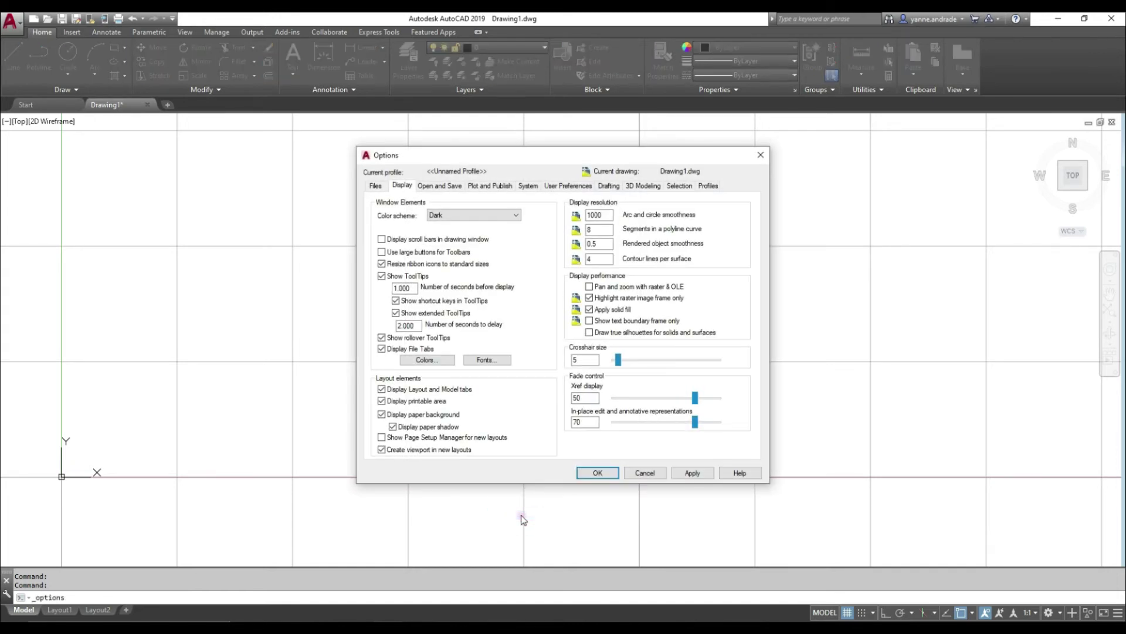
mouse_move(498, 161)
left_mouse_down()
mouse_move(545, 145)
mouse_move(489, 152)
left_mouse_up()
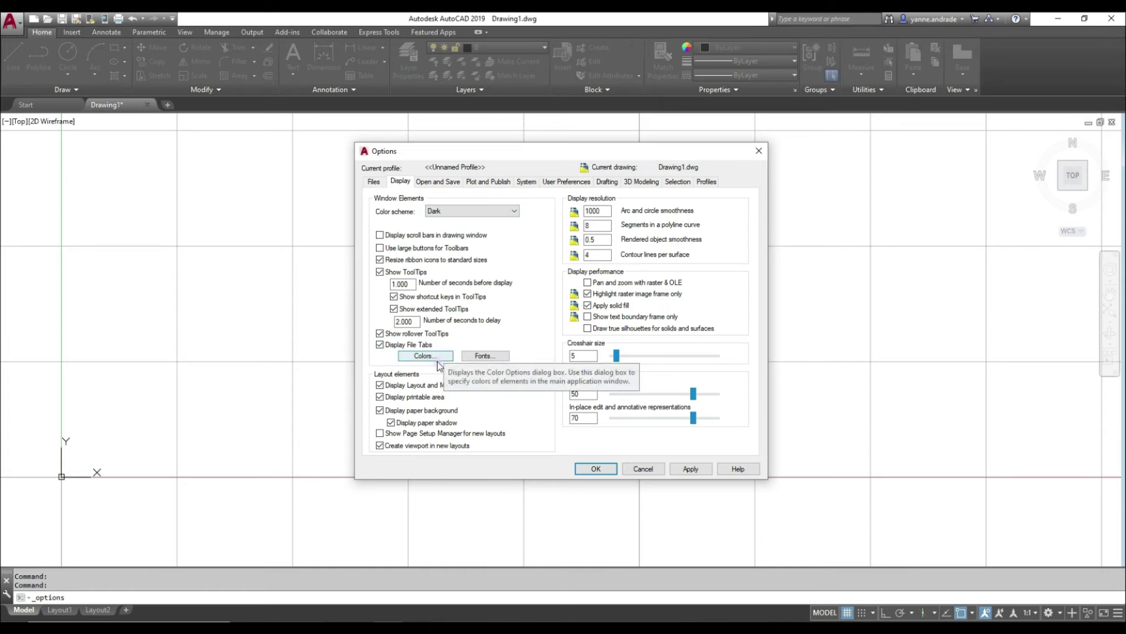
left_click(429, 356)
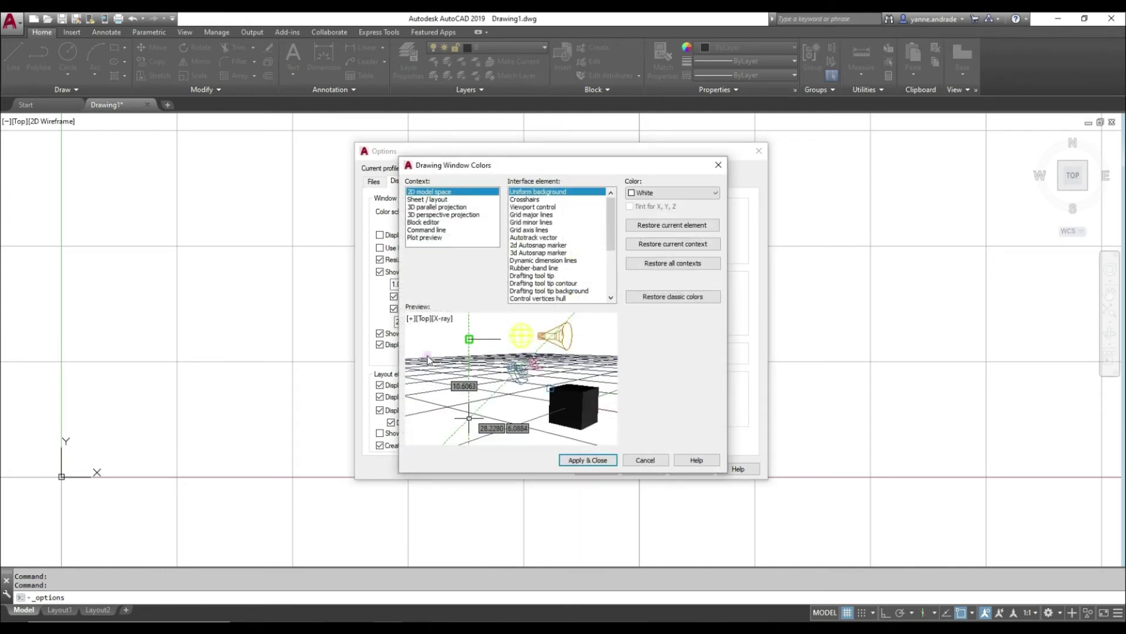
Step: Set the uniform background of the 2D model space to black and apply it
left_click(662, 193)
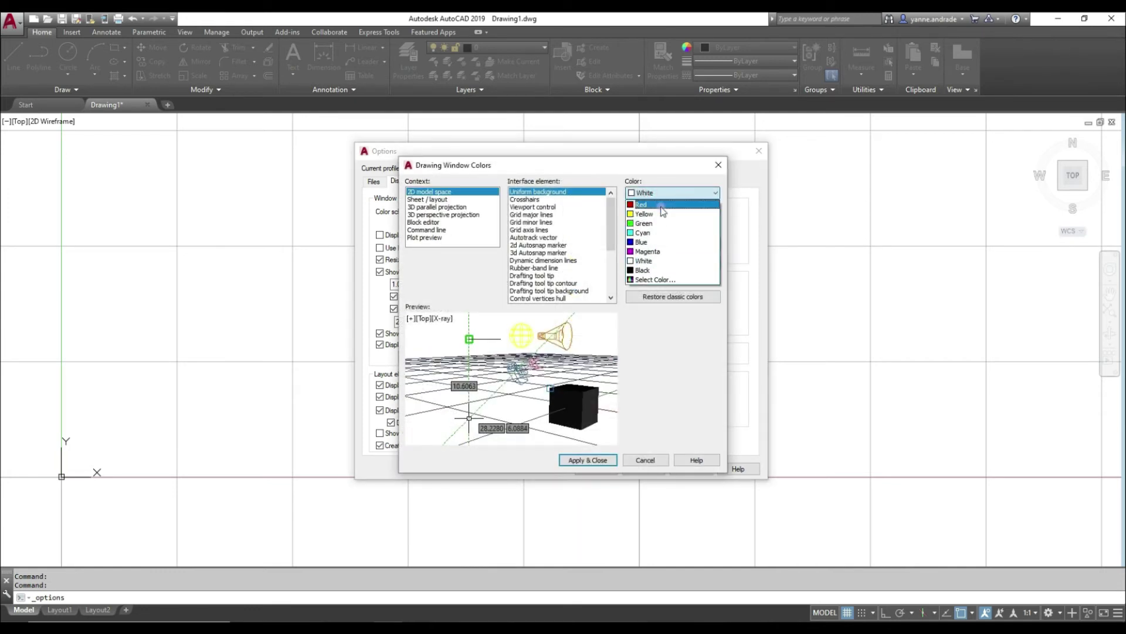
left_click(651, 270)
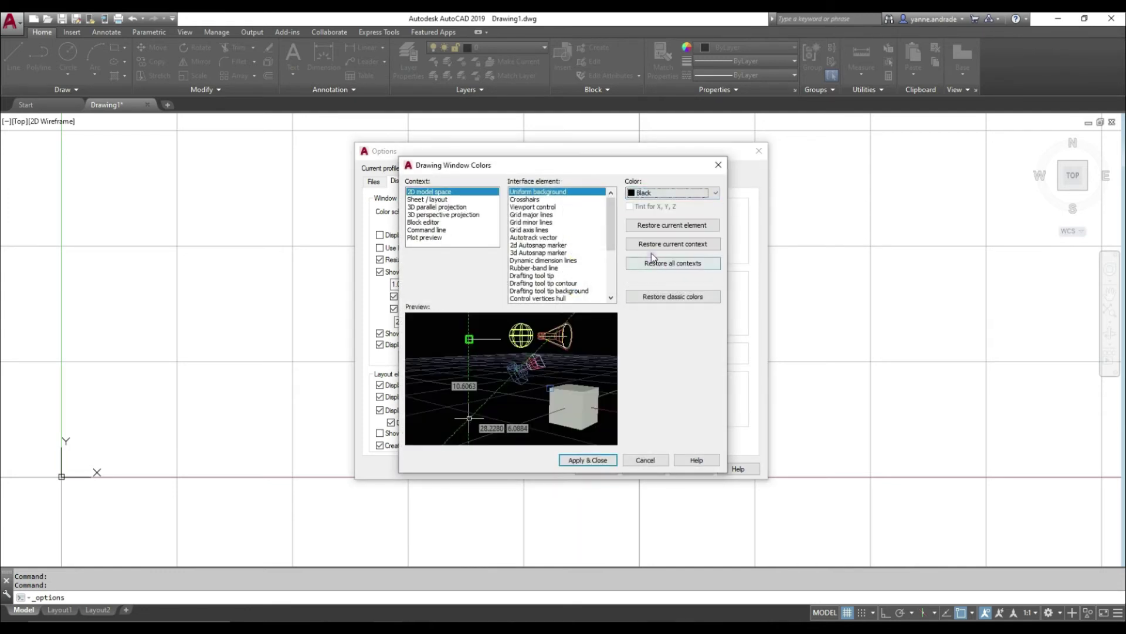
left_click(588, 459)
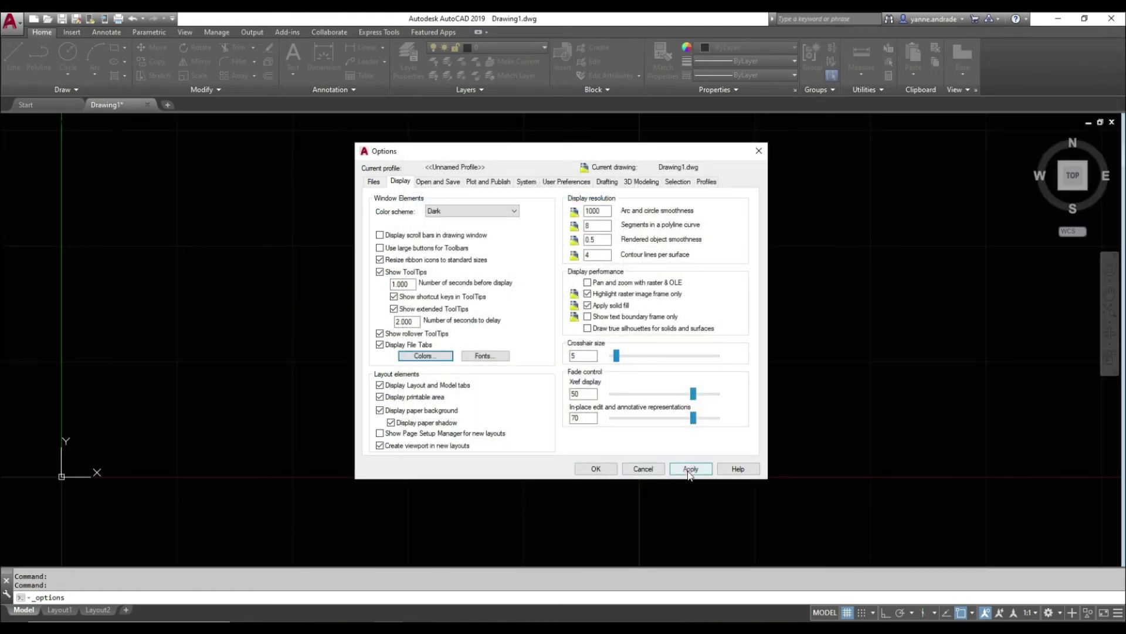
Step: Reopen the drawing window colors and switch the 2D model space background to white and back to black
left_click(446, 355)
left_click(675, 193)
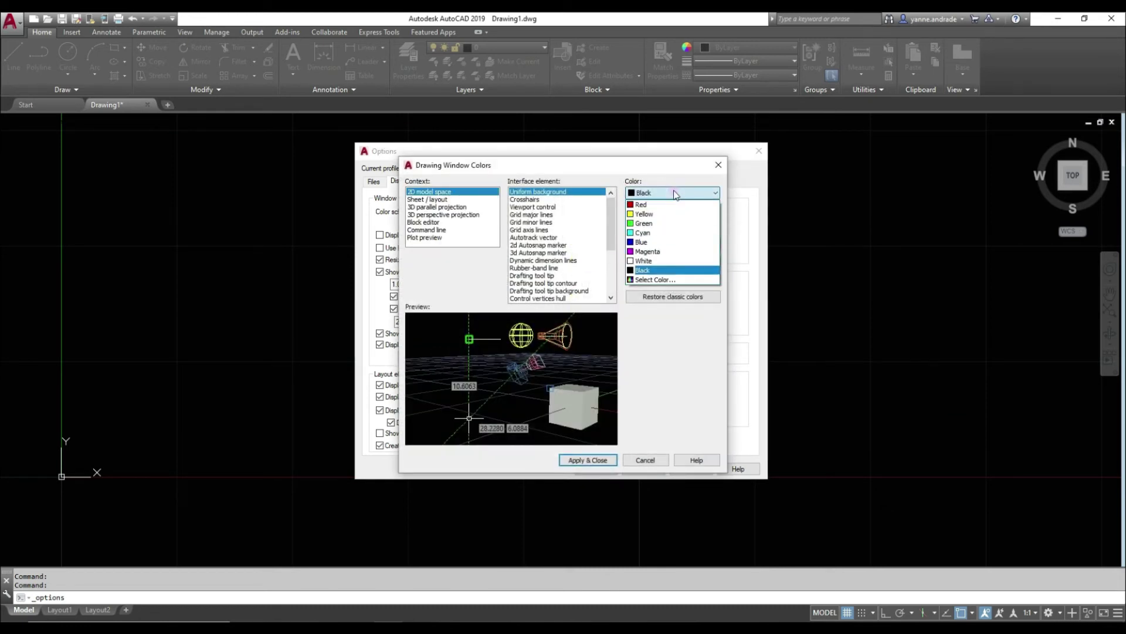
left_click(654, 261)
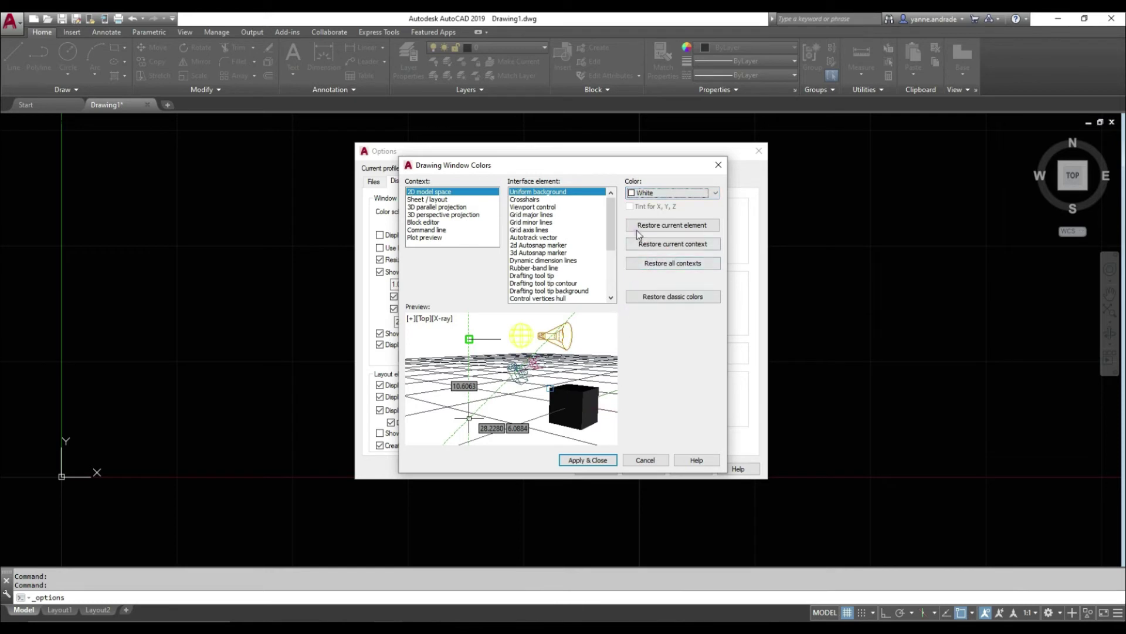
left_click(651, 194)
left_click(642, 270)
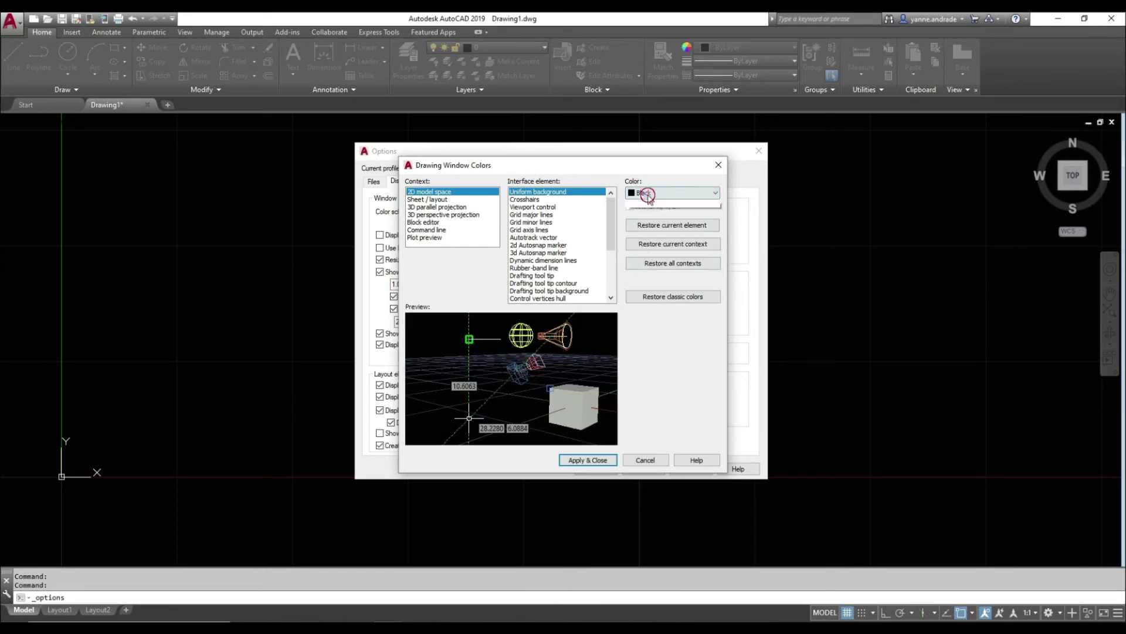
Step: Set the 2D model space background to a custom light gray of RGB 219,219,219 and apply the display options
left_click(645, 192)
left_click(645, 279)
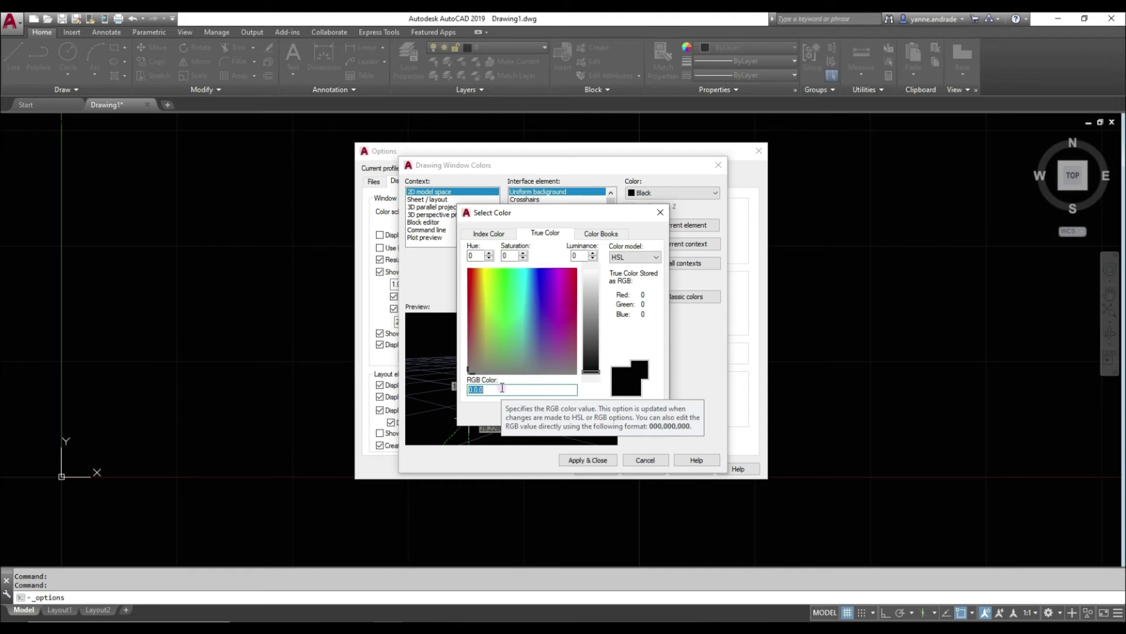
left_click(593, 282)
left_click_drag(595, 285, 598, 290)
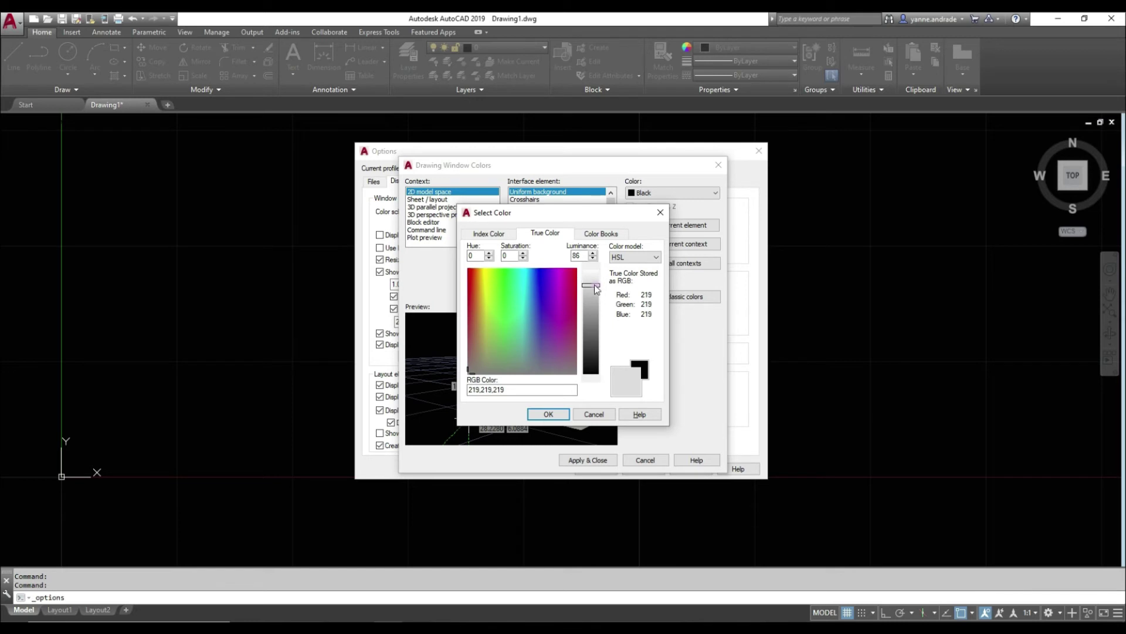
left_click(548, 414)
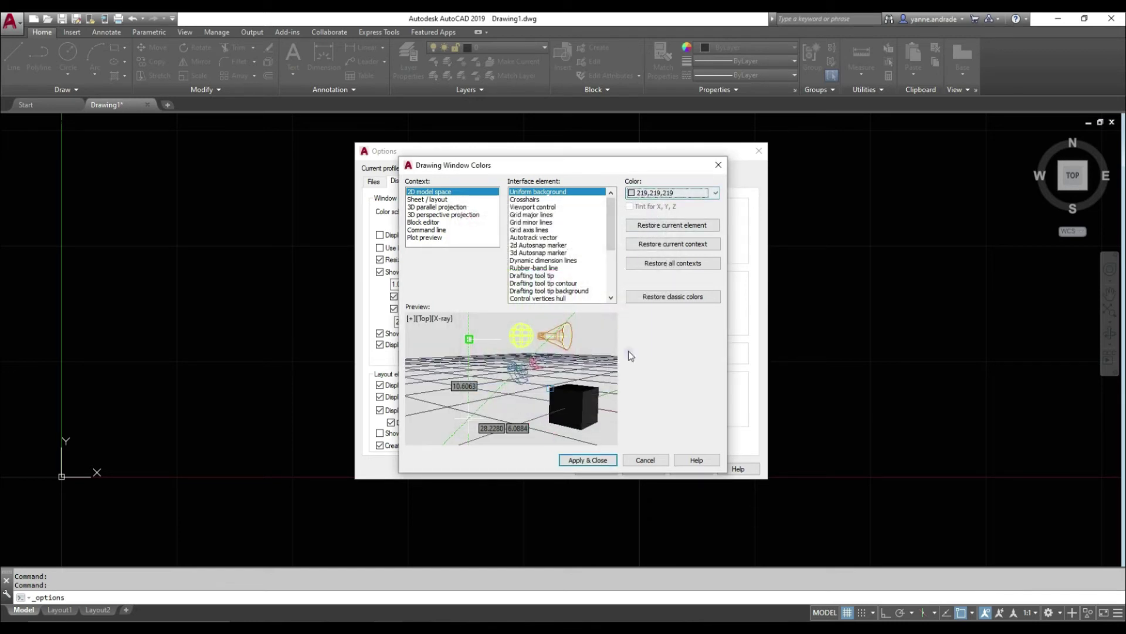
left_click(592, 460)
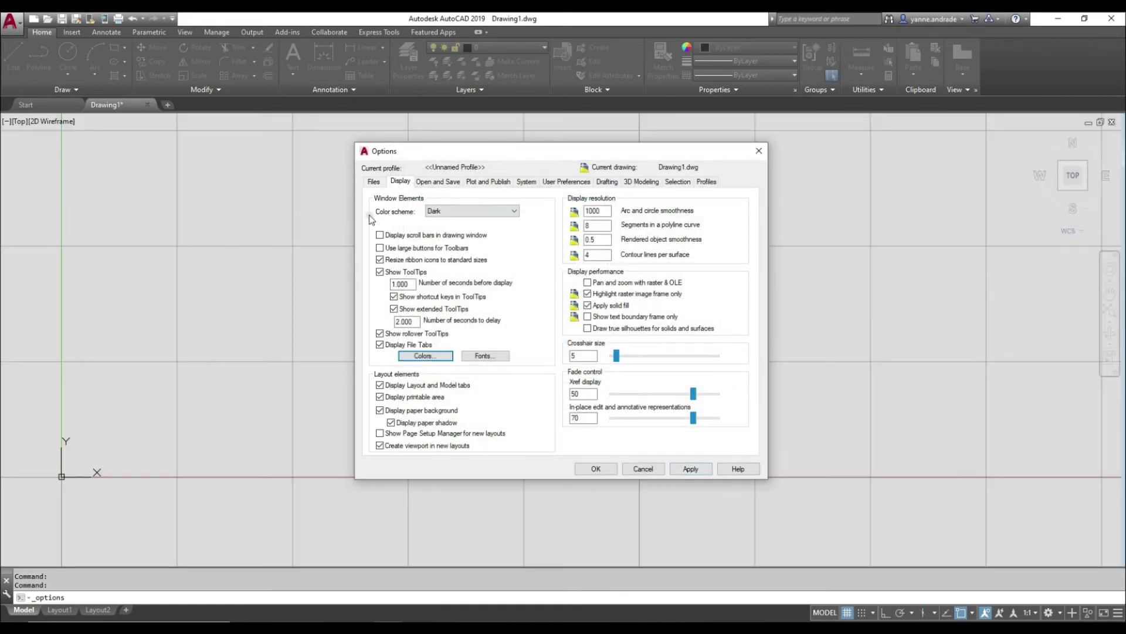
left_click(692, 468)
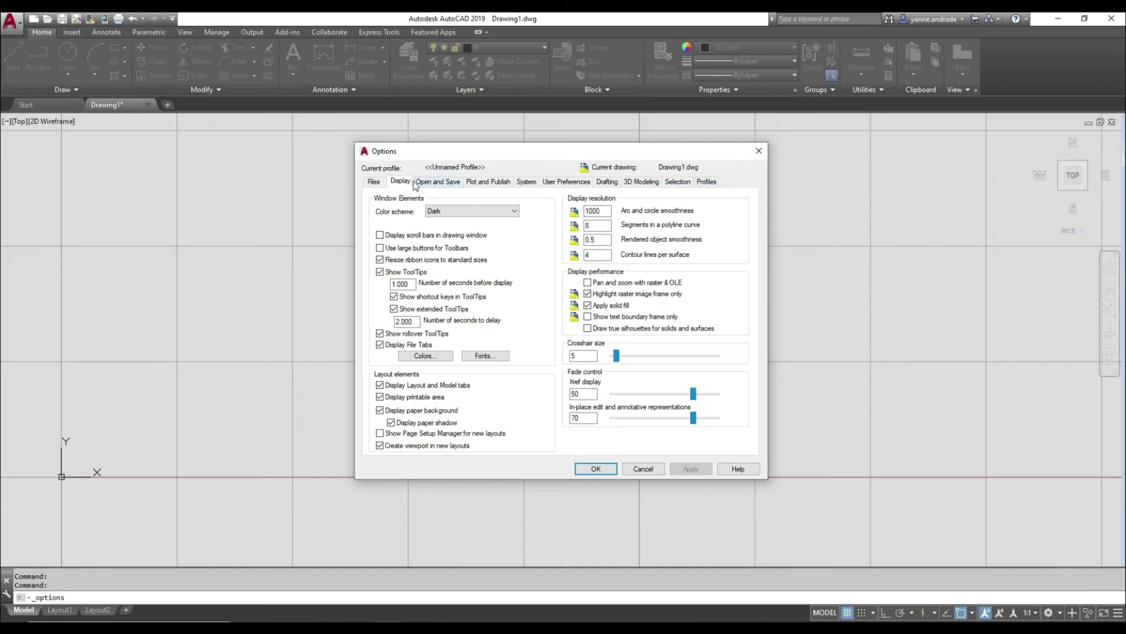
Step: Review the files, display, open and save, plot and publish, and system settings in the options
left_click(374, 182)
left_click(401, 181)
left_click(439, 181)
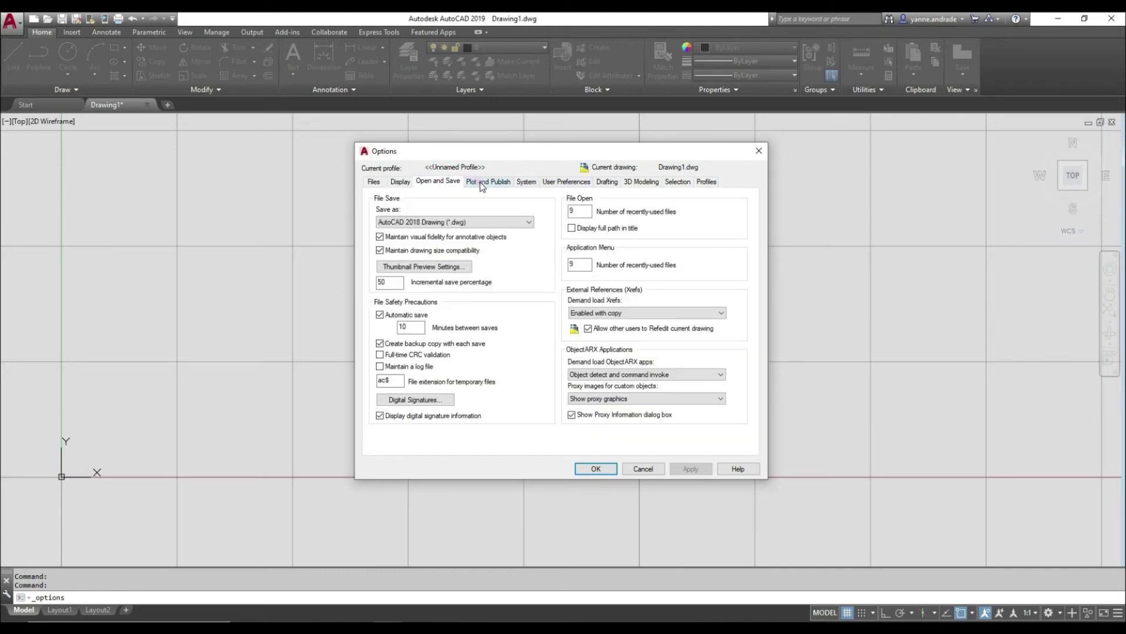
left_click(482, 183)
left_click(519, 183)
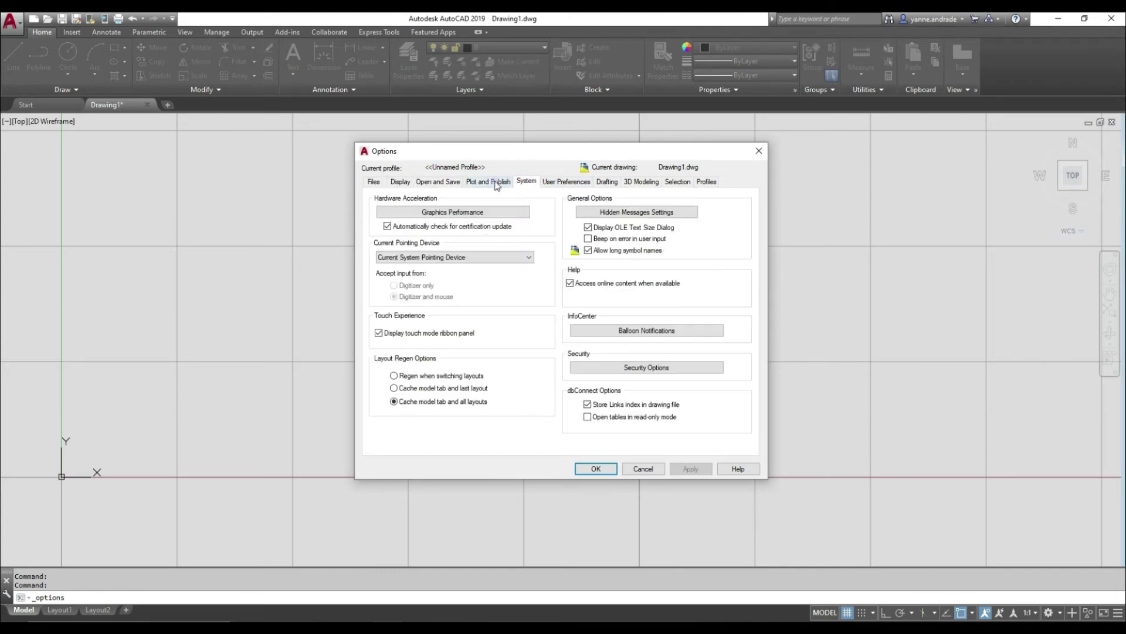
left_click(508, 182)
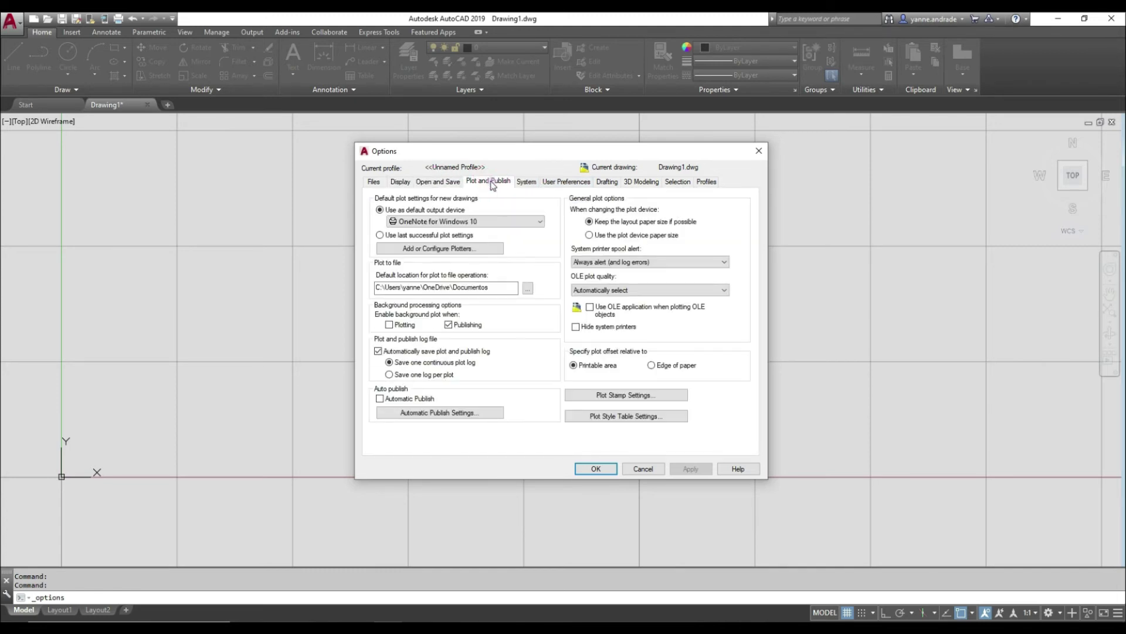
left_click(527, 183)
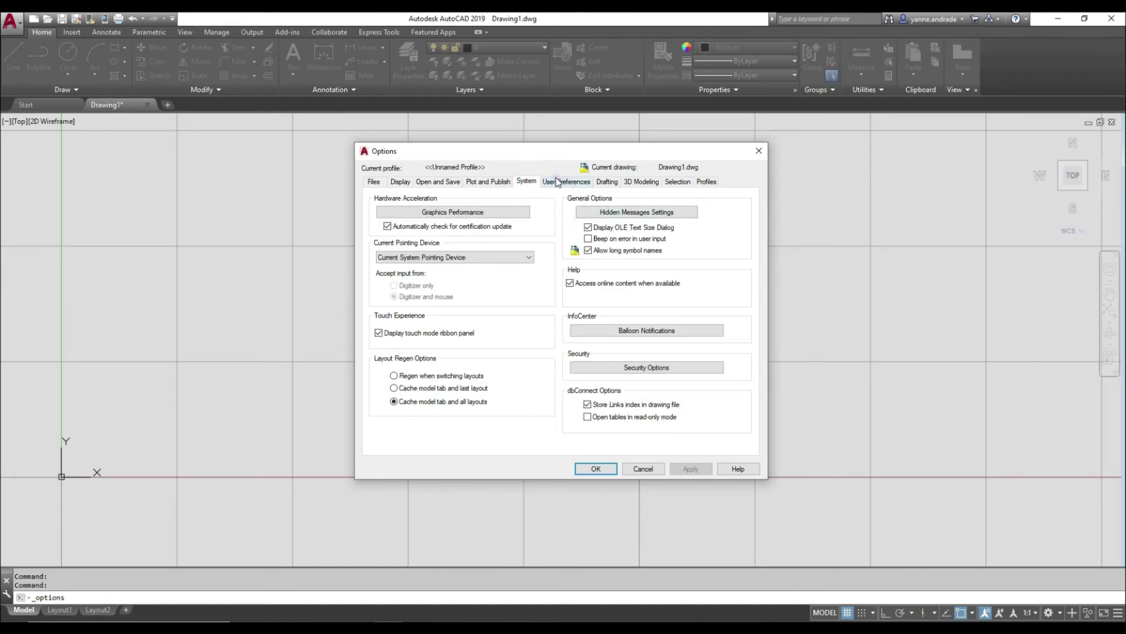
Step: Set the default insertion scale to Meters for both the source content units and the target drawing units
left_click(558, 183)
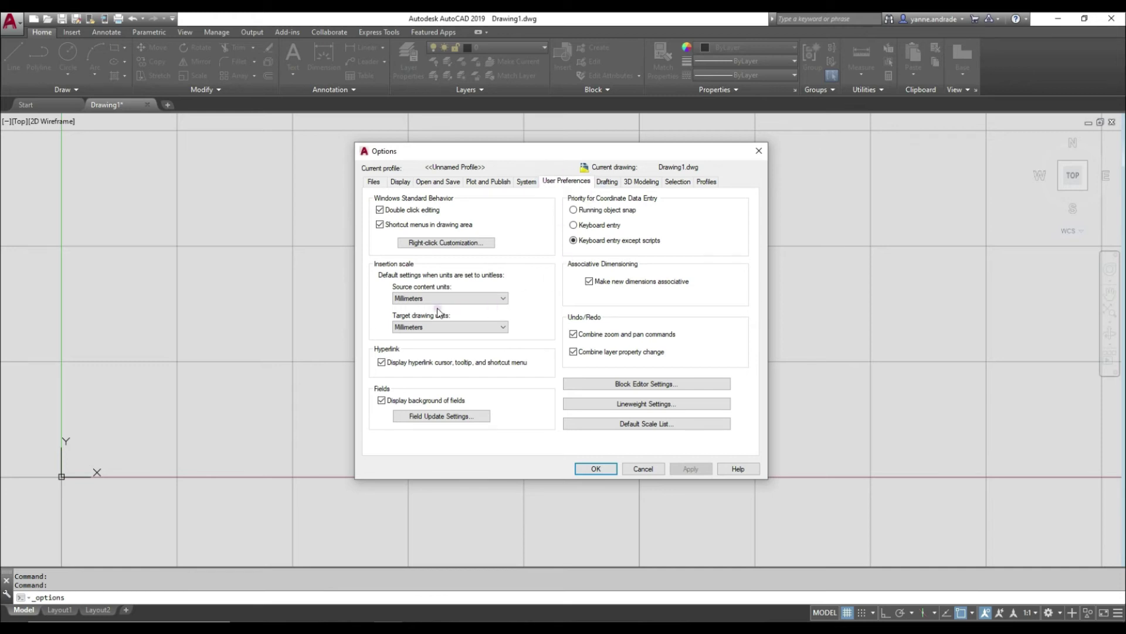
left_click(421, 299)
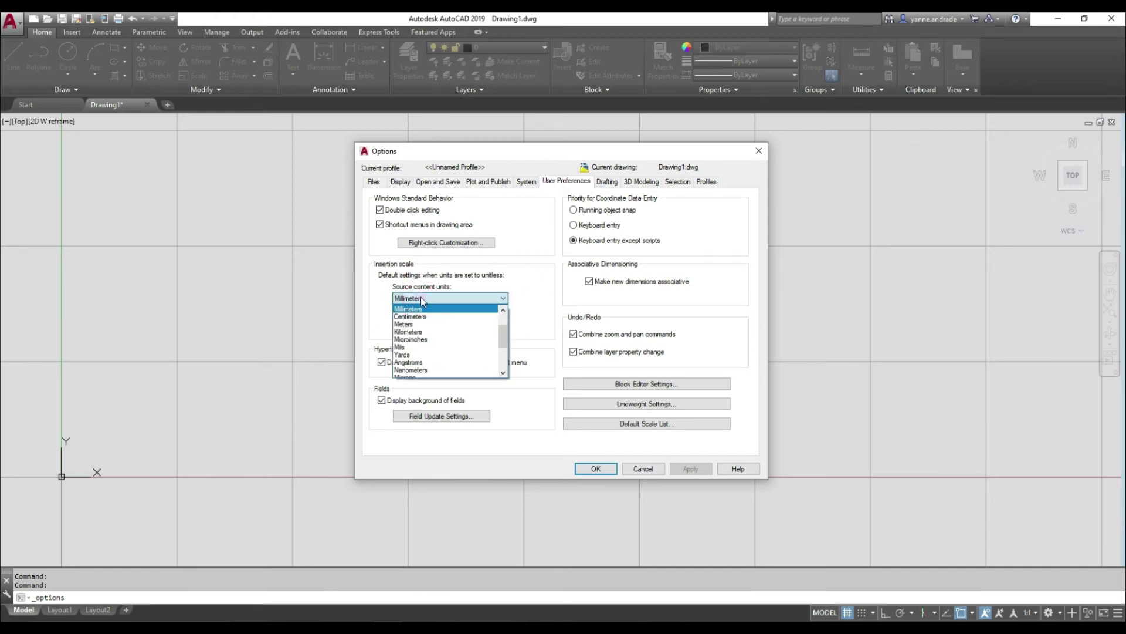
left_click(411, 324)
left_click(416, 327)
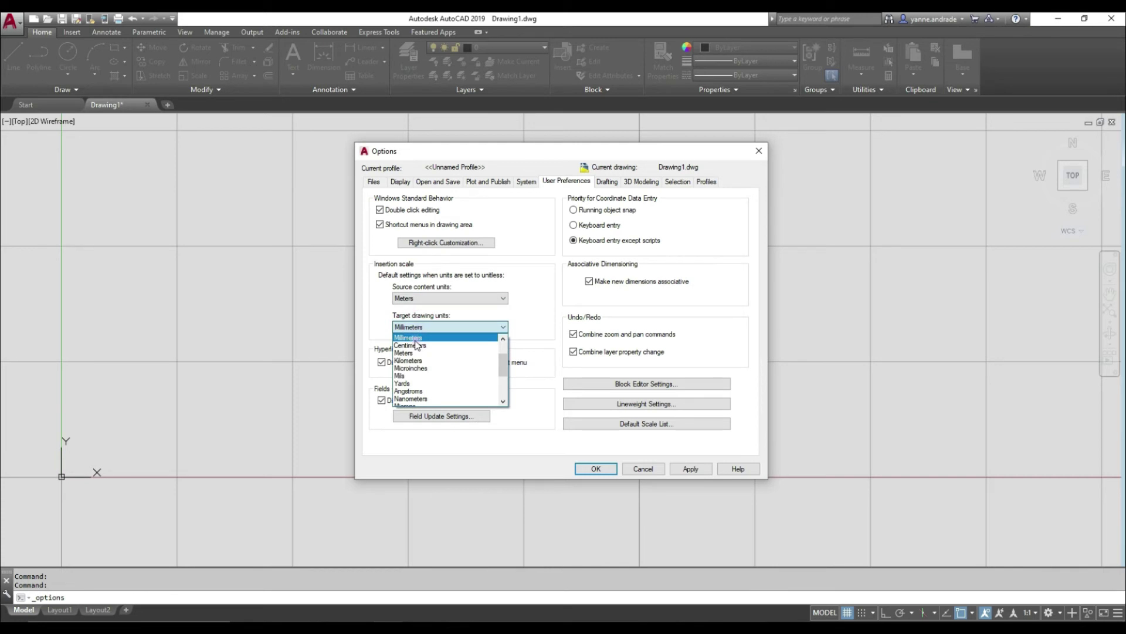
left_click(410, 352)
left_click(498, 328)
left_click(535, 312)
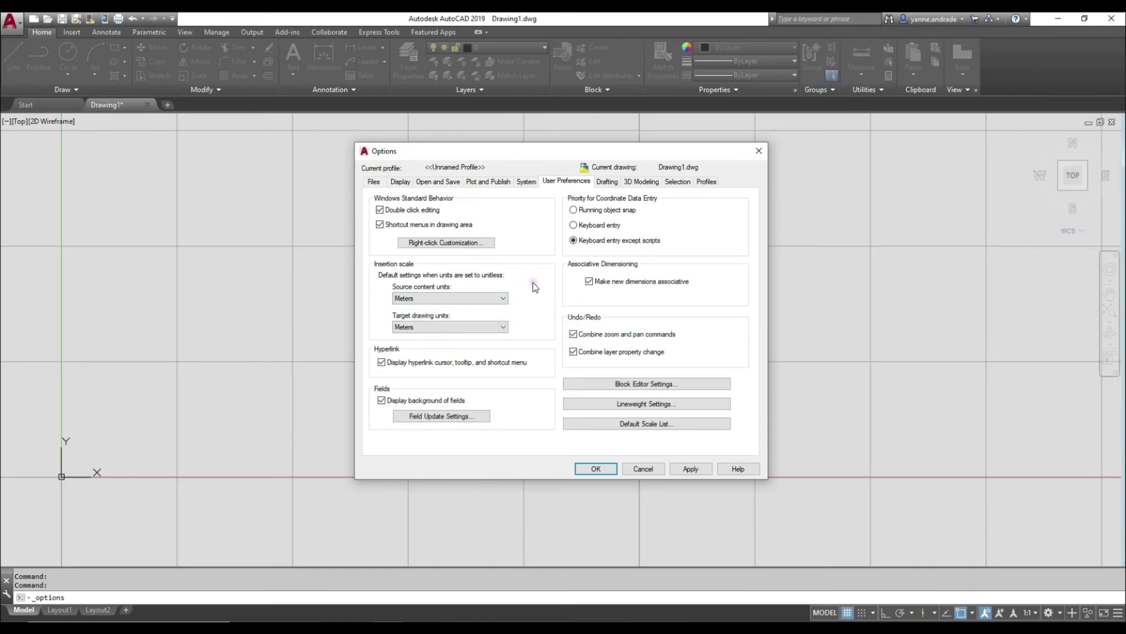
Step: Enlarge the AutoSnap marker to about mid-range and the aperture size to about two thirds of its range, and apply
left_click(606, 182)
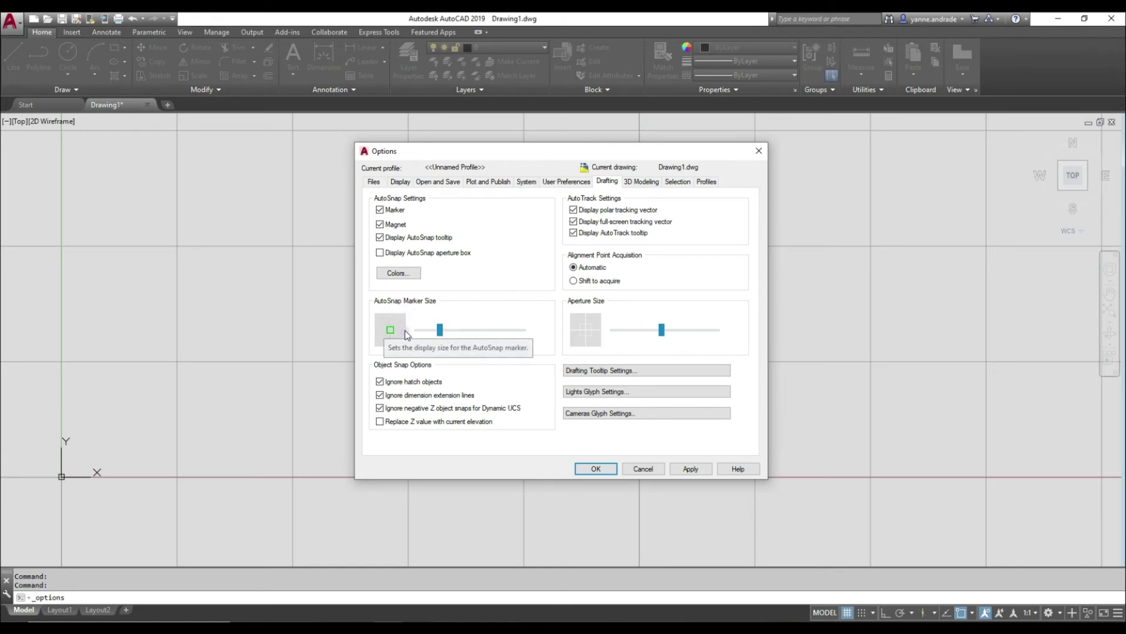
left_click_drag(440, 330, 472, 336)
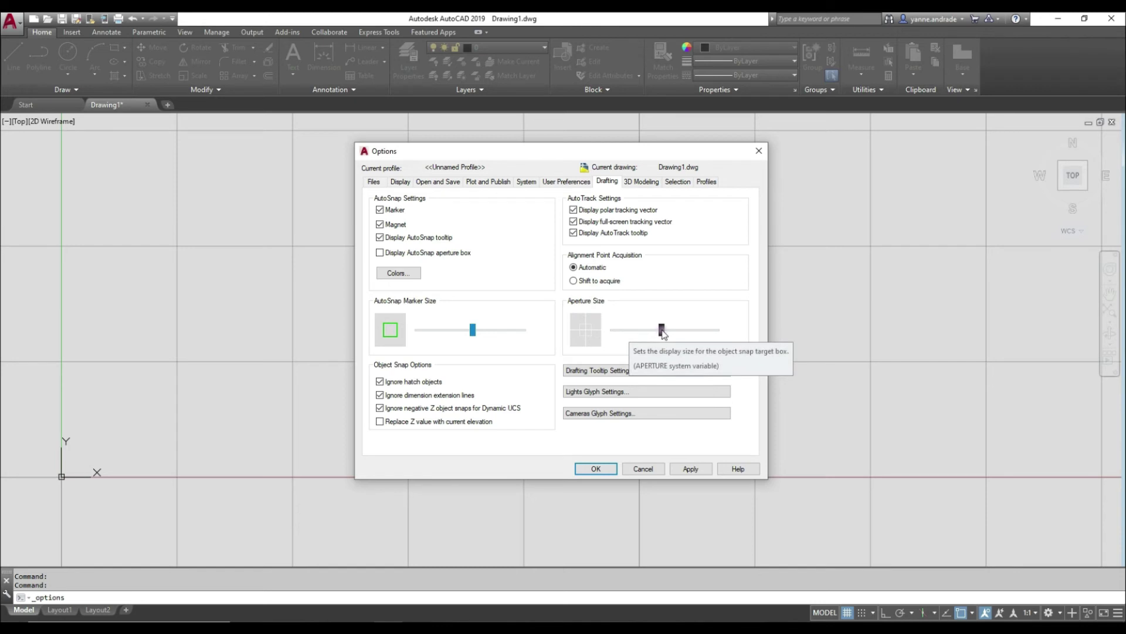
left_click_drag(662, 332, 685, 338)
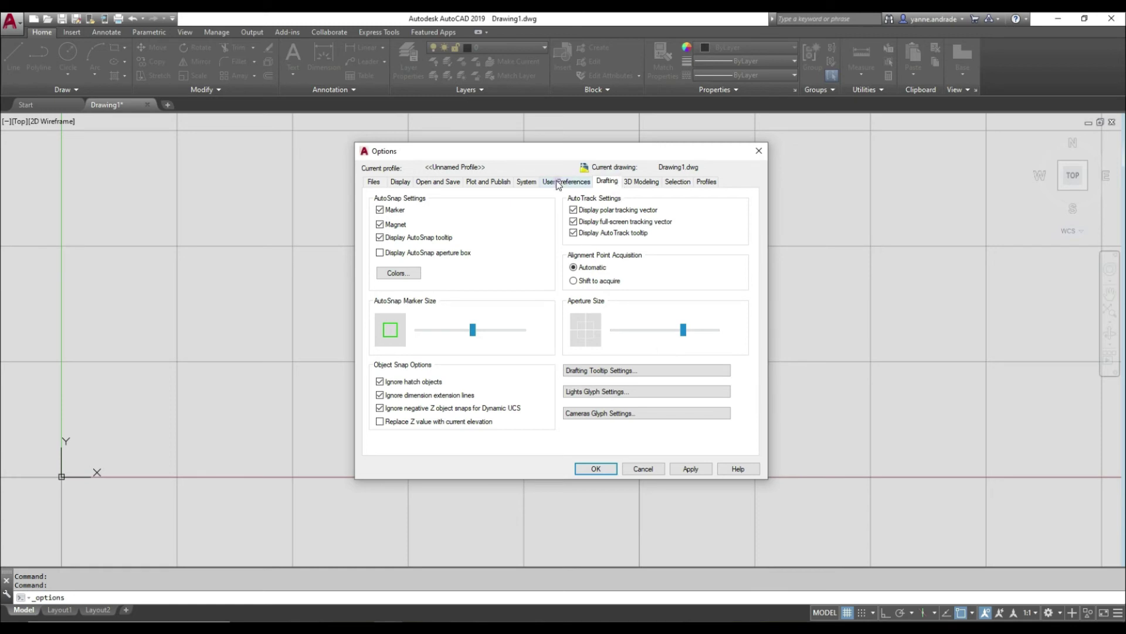
left_click(506, 182)
left_click(607, 182)
left_click(685, 468)
Step: Set the crosshair size to 16 in the display options and accept the changes
left_click(403, 182)
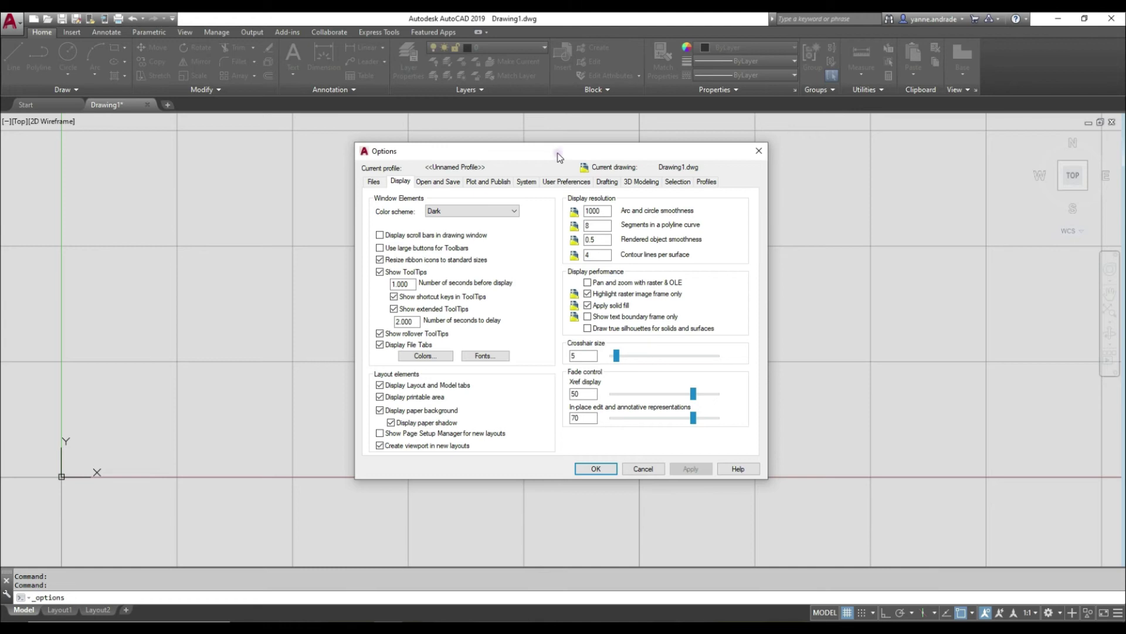
left_click_drag(558, 153, 558, 156)
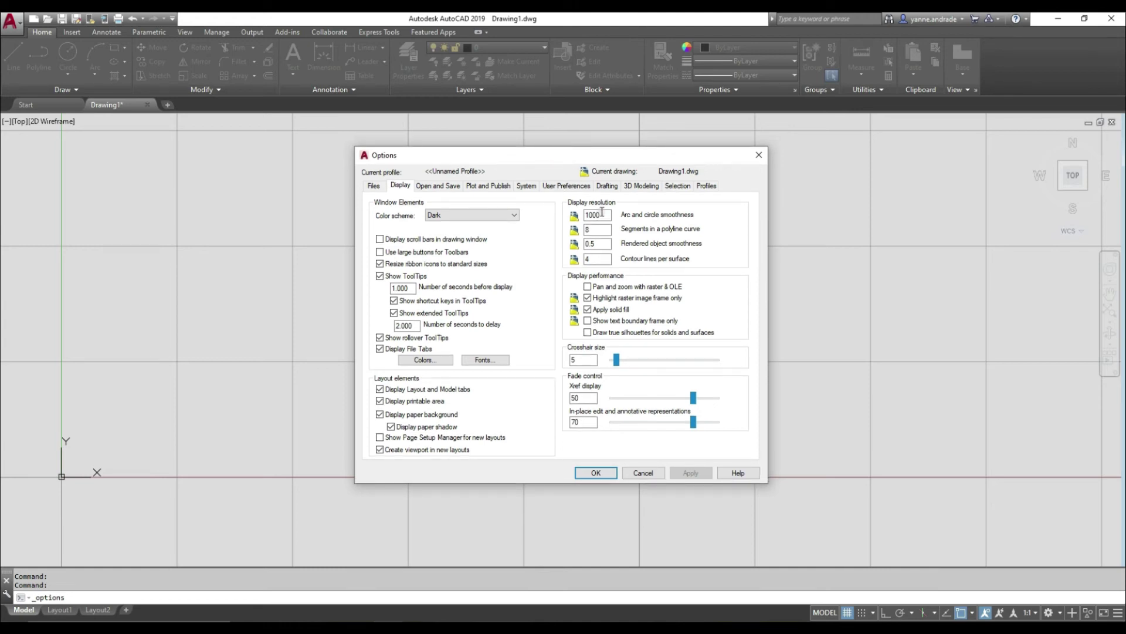
left_click(623, 364)
left_click_drag(622, 366, 626, 367)
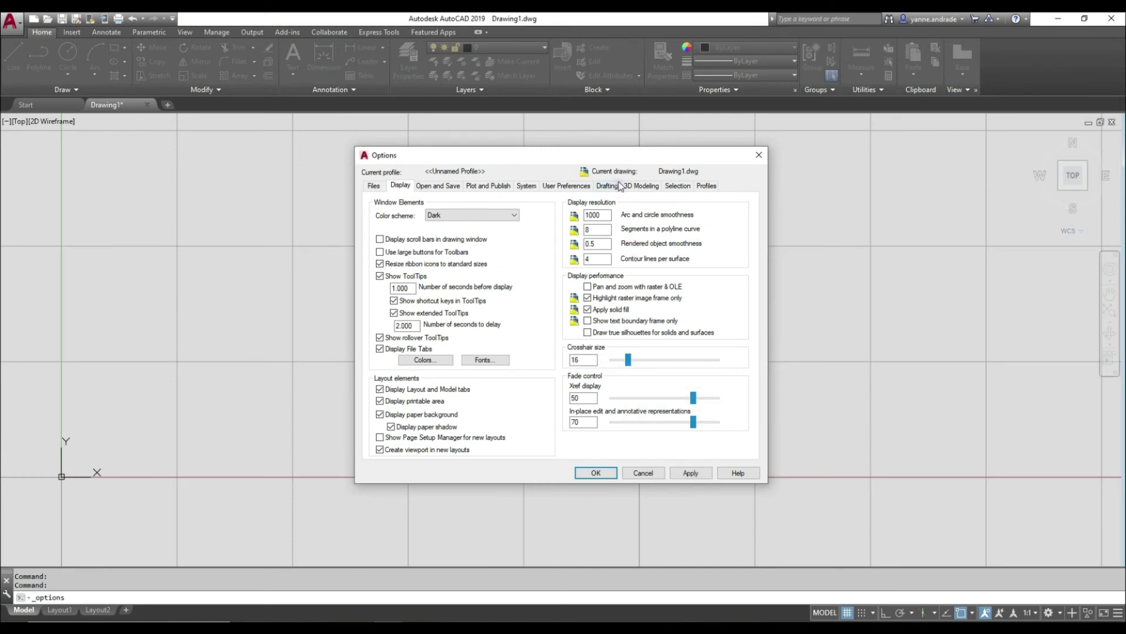
mouse_move(606, 156)
left_mouse_down()
mouse_move(513, 188)
mouse_move(593, 160)
left_mouse_up()
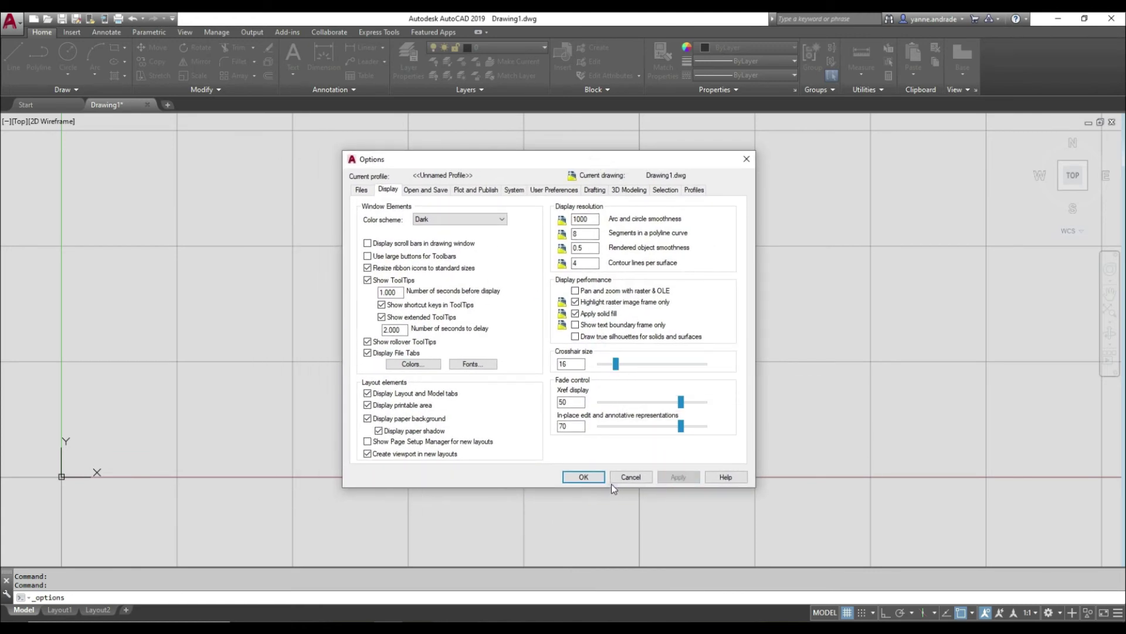
left_click(583, 477)
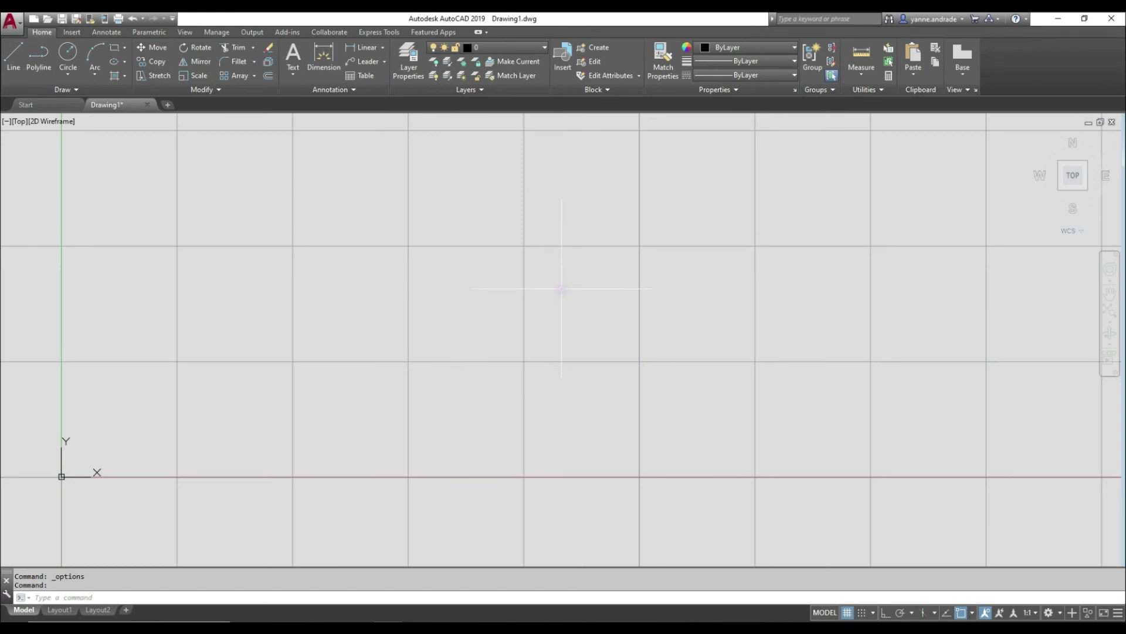
Step: Reopen the options and set the uniform background of the 2D model space to white, accepting the change
right_click(561, 289)
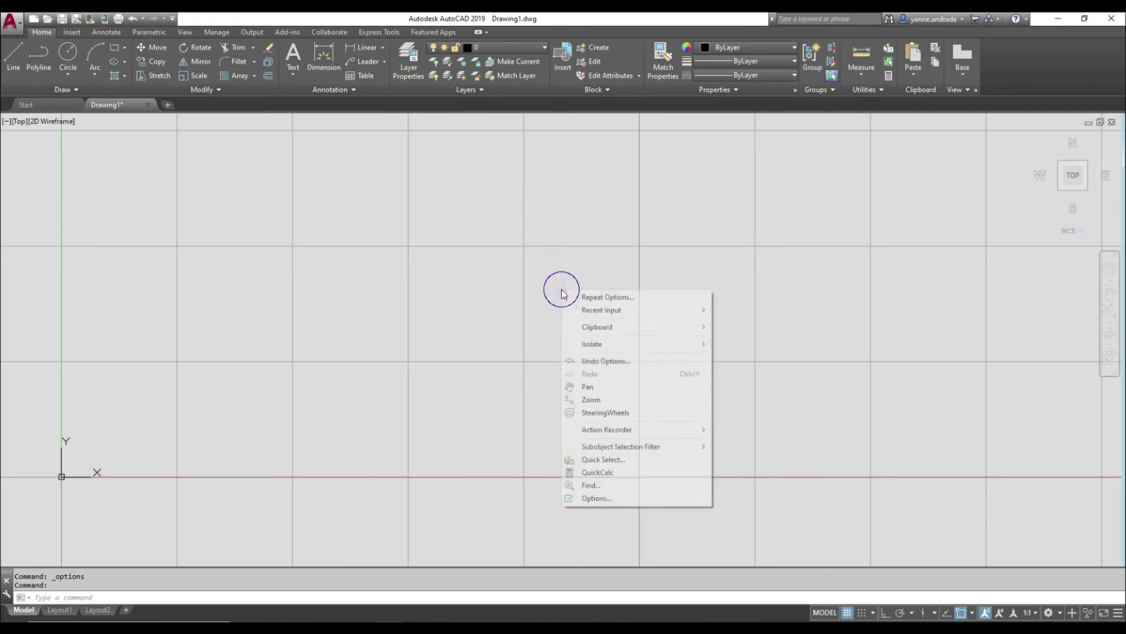
left_click(607, 497)
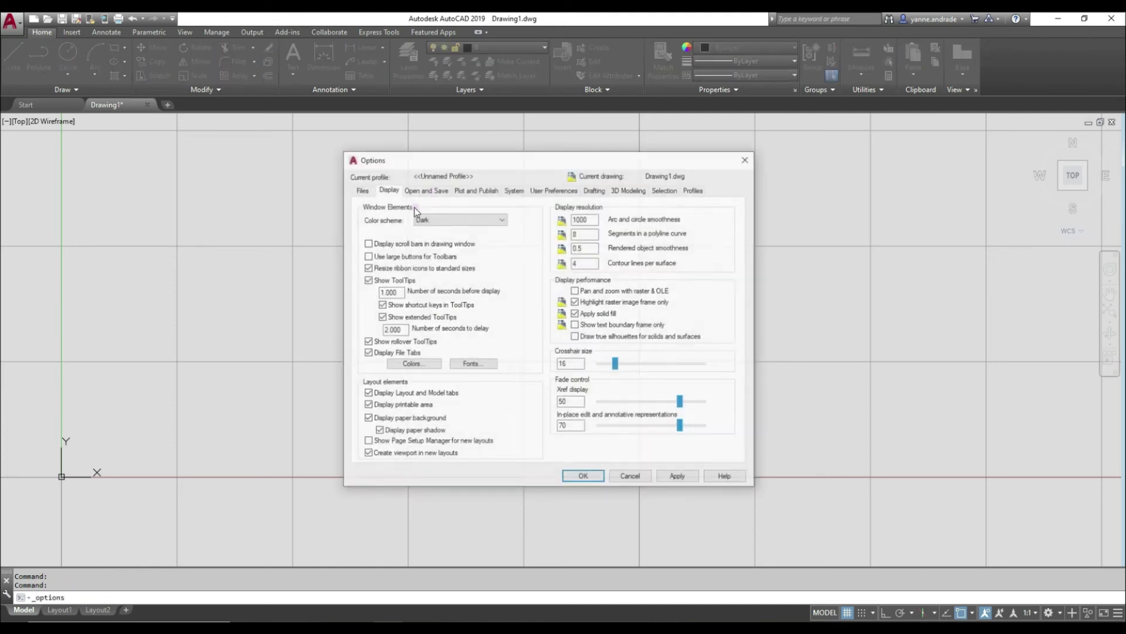
left_click(430, 364)
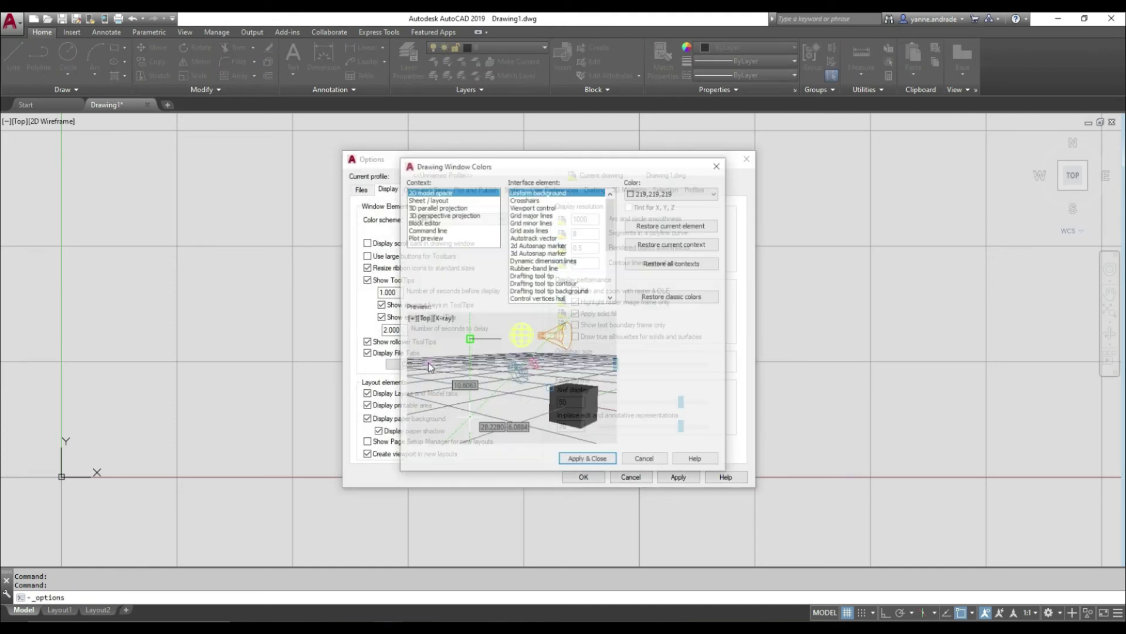
left_click(671, 193)
left_click(662, 262)
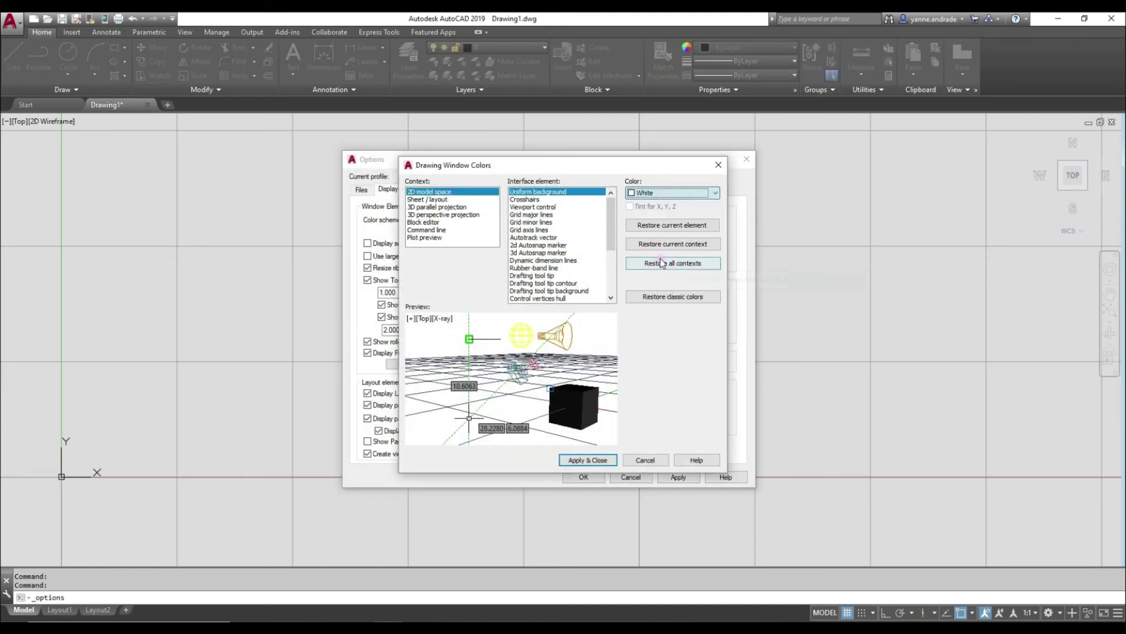
left_click(592, 461)
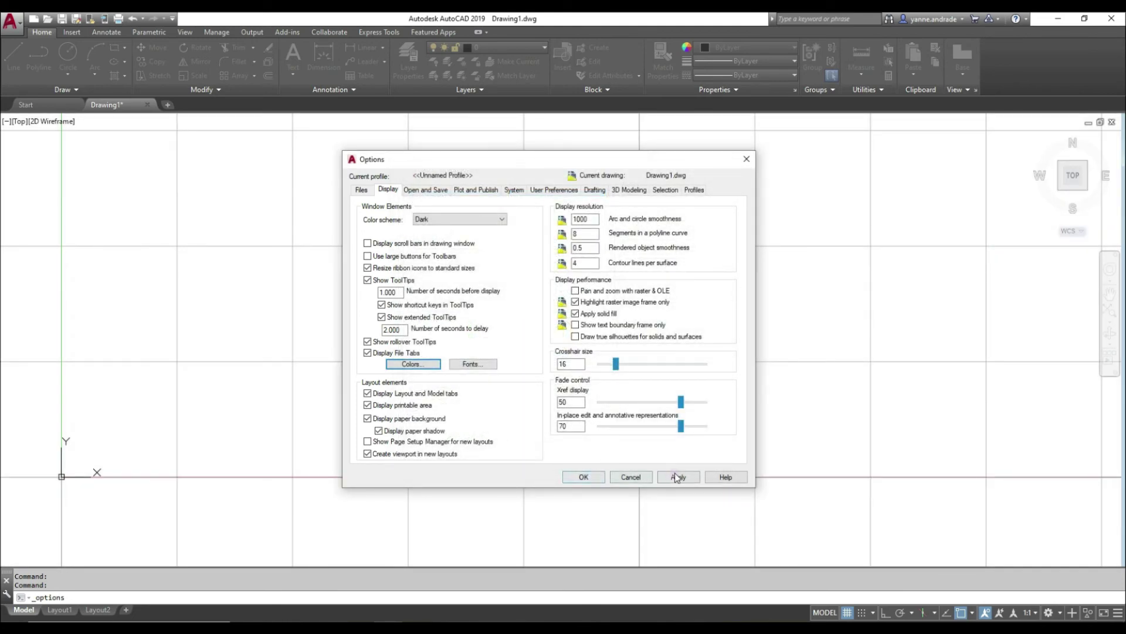
left_click(591, 477)
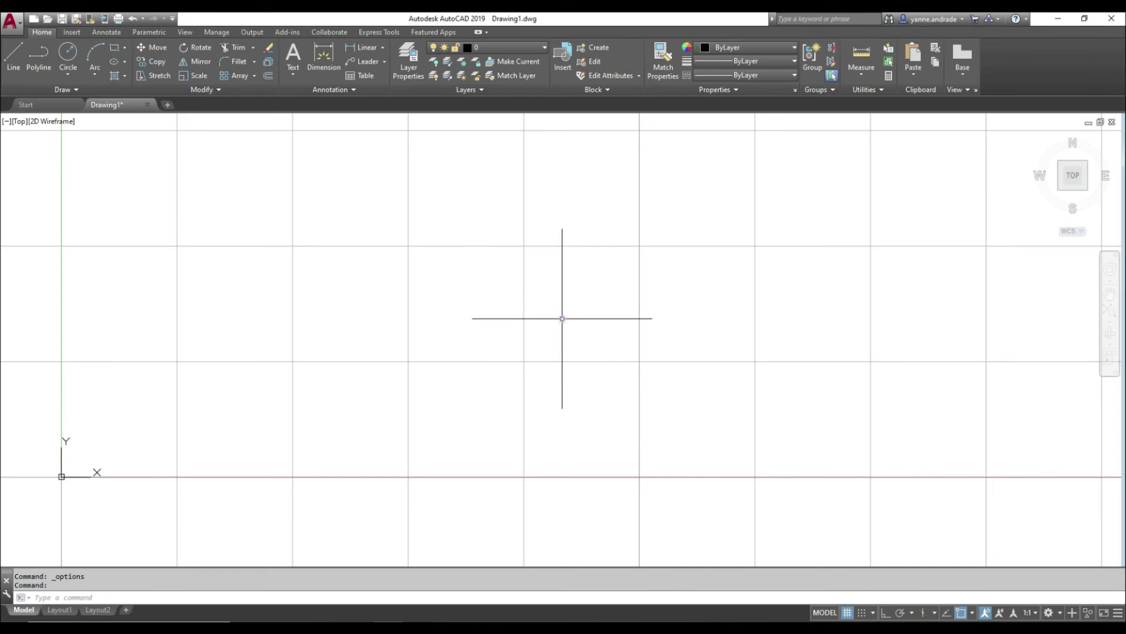
Step: Raise the AutoSnap marker size and the aperture size close to their maximum in the drafting options and accept
right_click(562, 319)
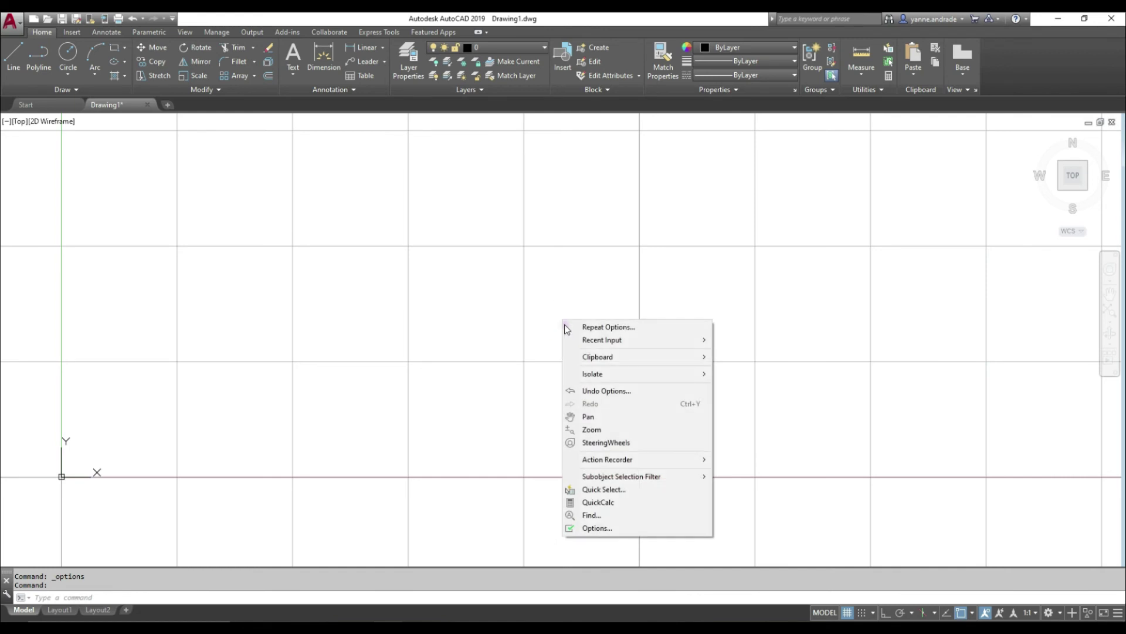
left_click(598, 529)
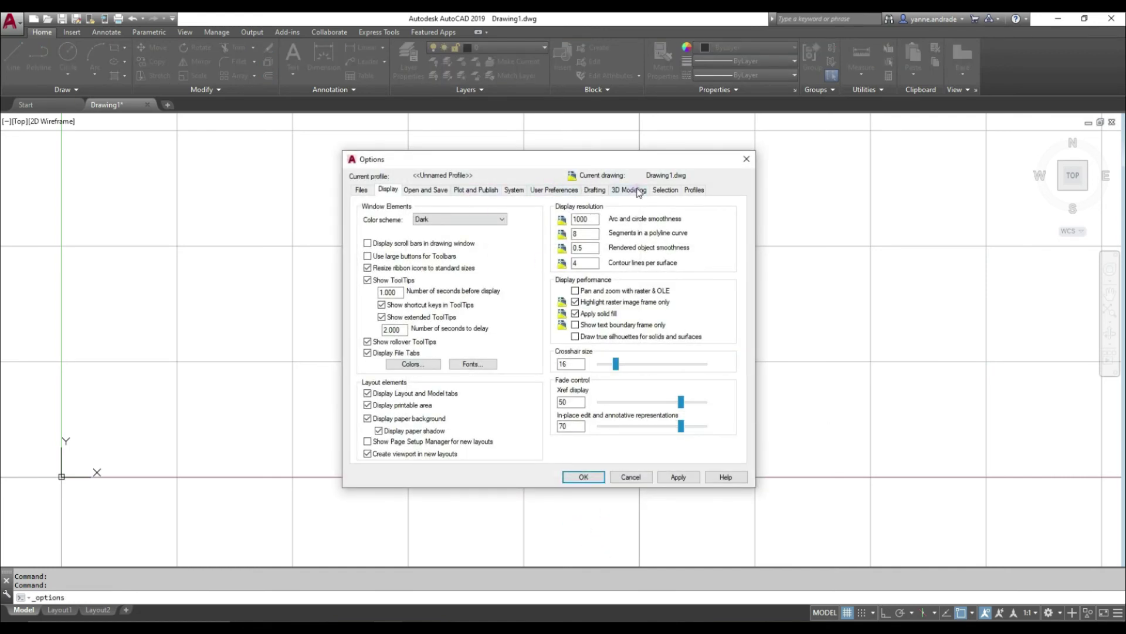
left_click(595, 190)
left_click_drag(459, 341, 488, 340)
left_click_drag(667, 345, 693, 344)
left_click_drag(485, 345, 499, 344)
left_click(678, 477)
left_click(584, 478)
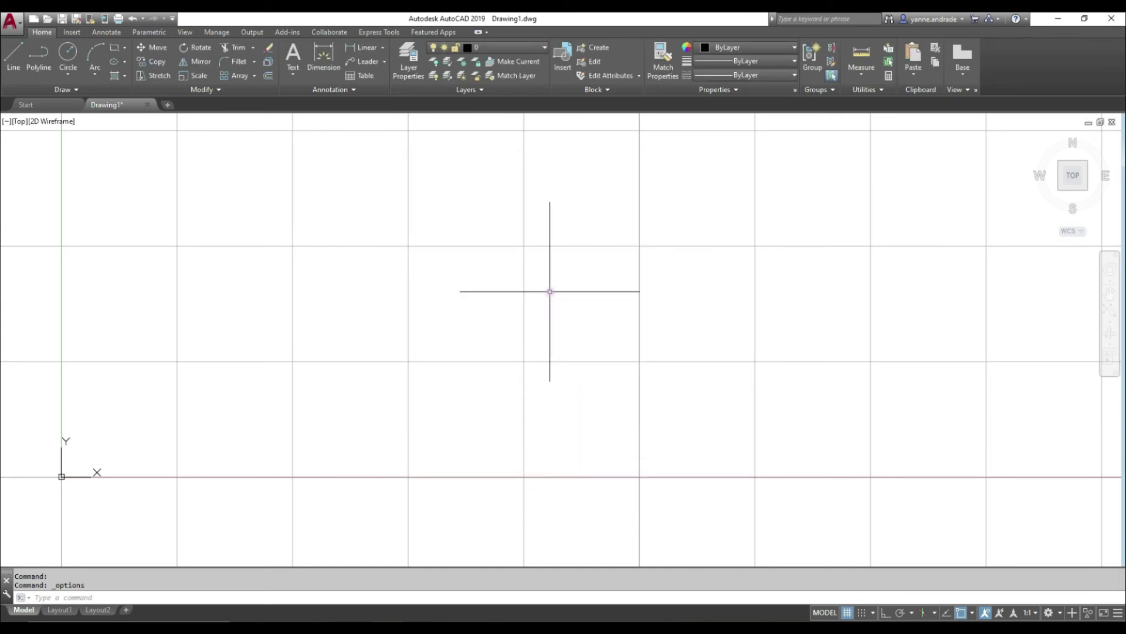
Step: Enlarge the selection pickbox to just past mid-range and the grips to about two thirds of their range, and accept the options
right_click(550, 291)
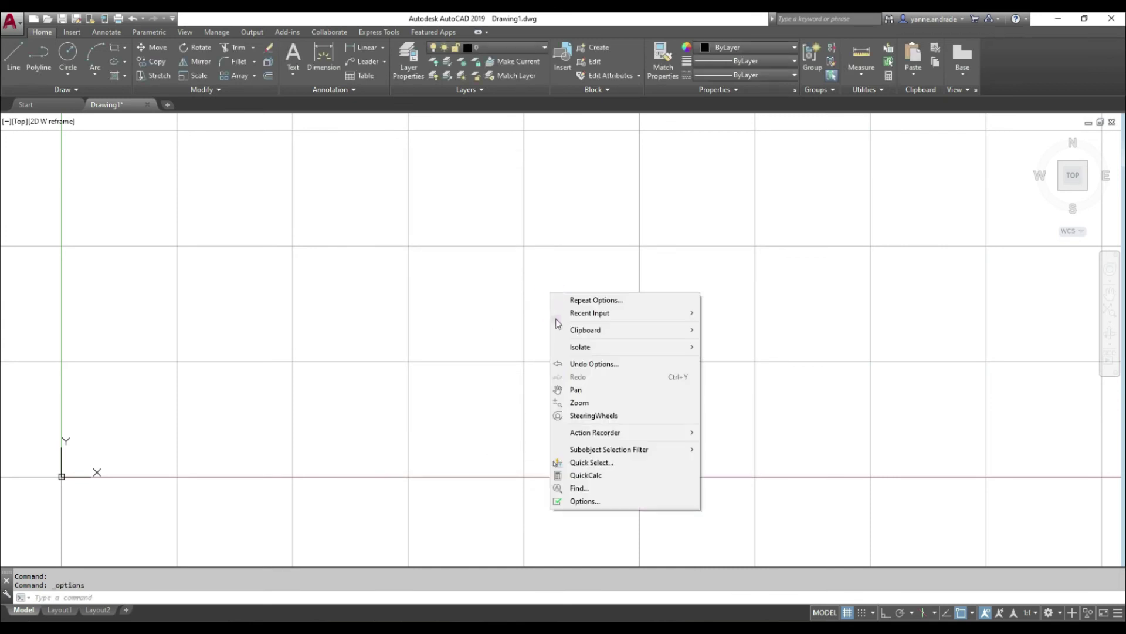
left_click(575, 500)
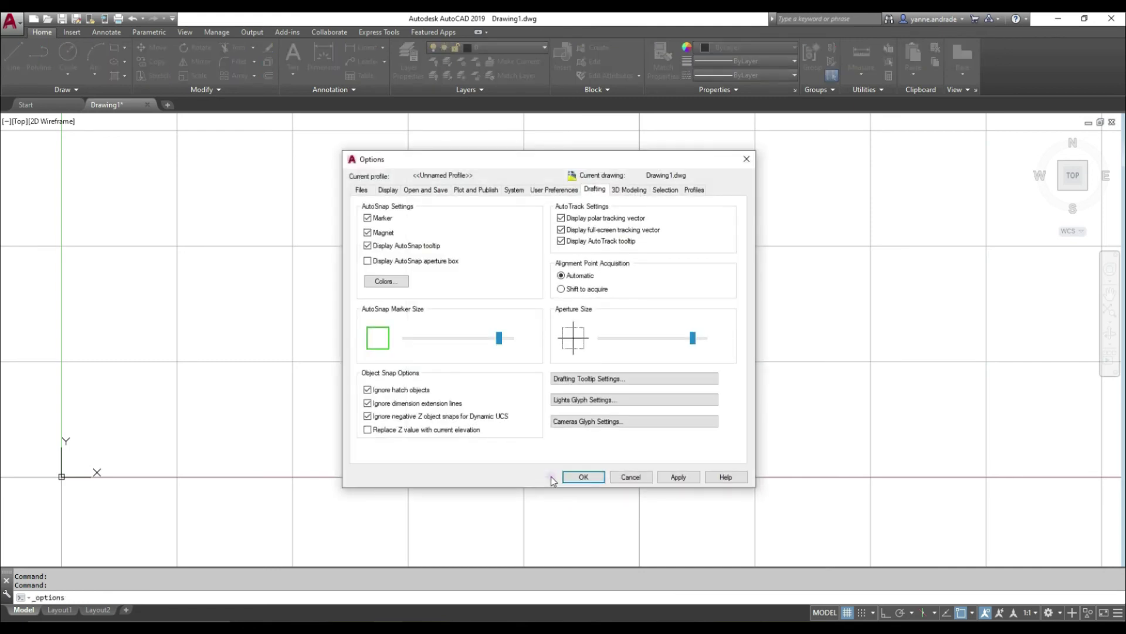
left_click(630, 190)
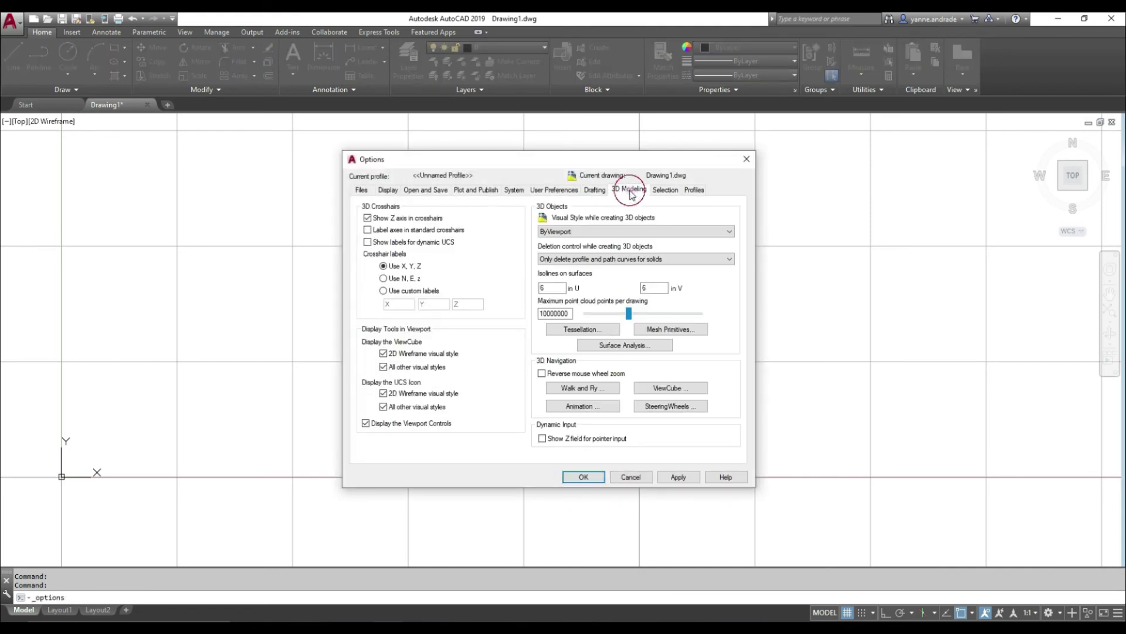
left_click(665, 191)
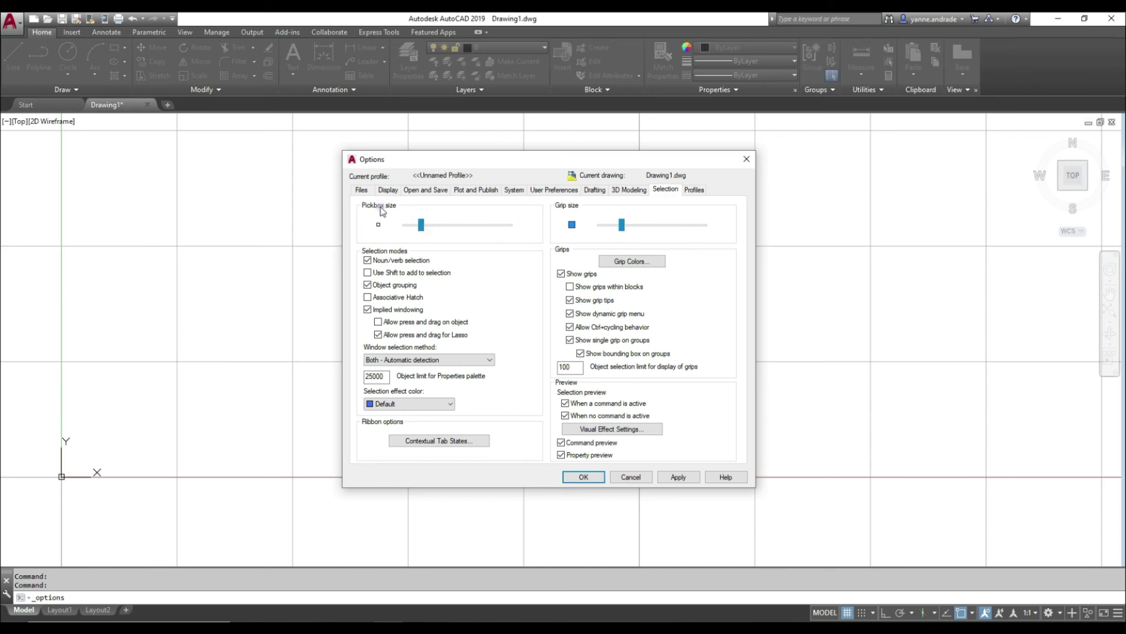
left_click_drag(420, 226, 464, 234)
left_click_drag(622, 227, 671, 235)
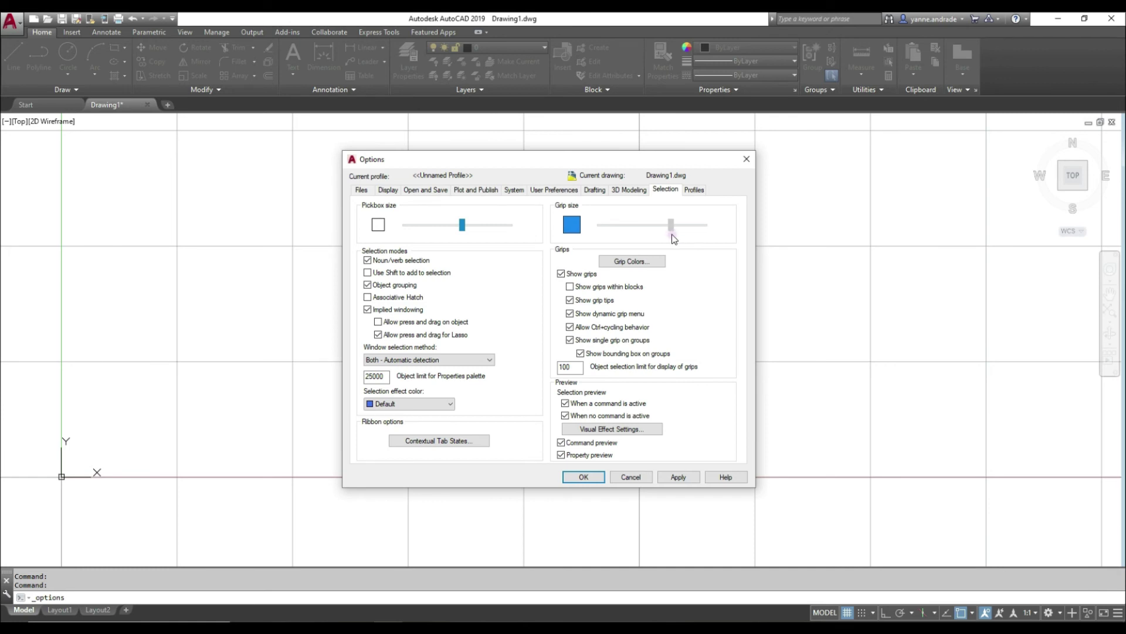
left_click_drag(462, 231, 470, 234)
left_click(682, 477)
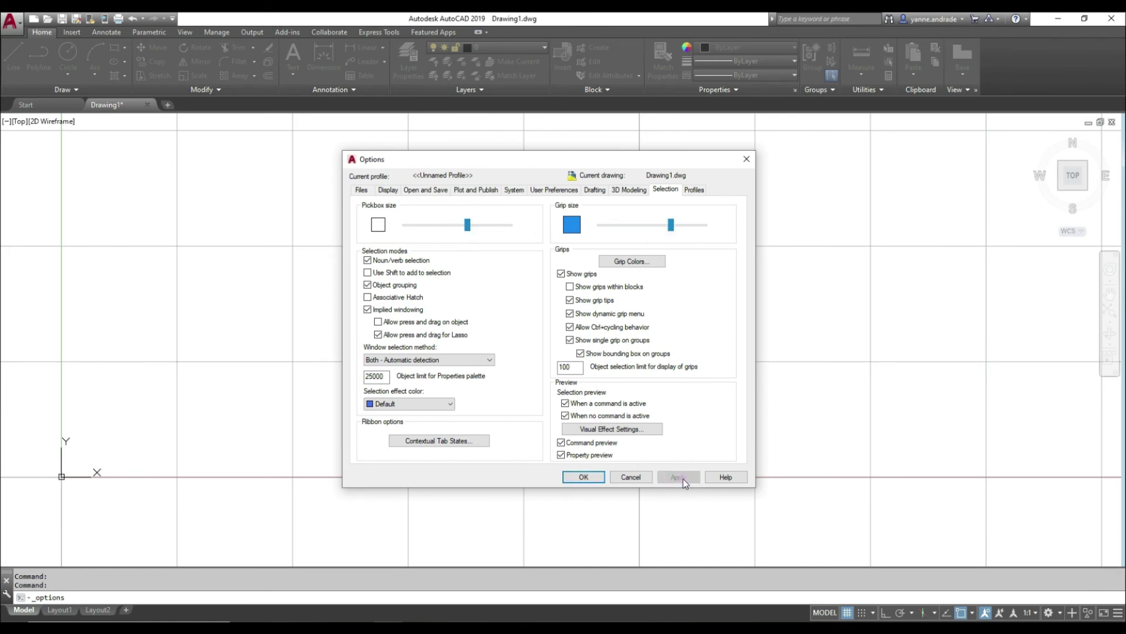
left_click(582, 477)
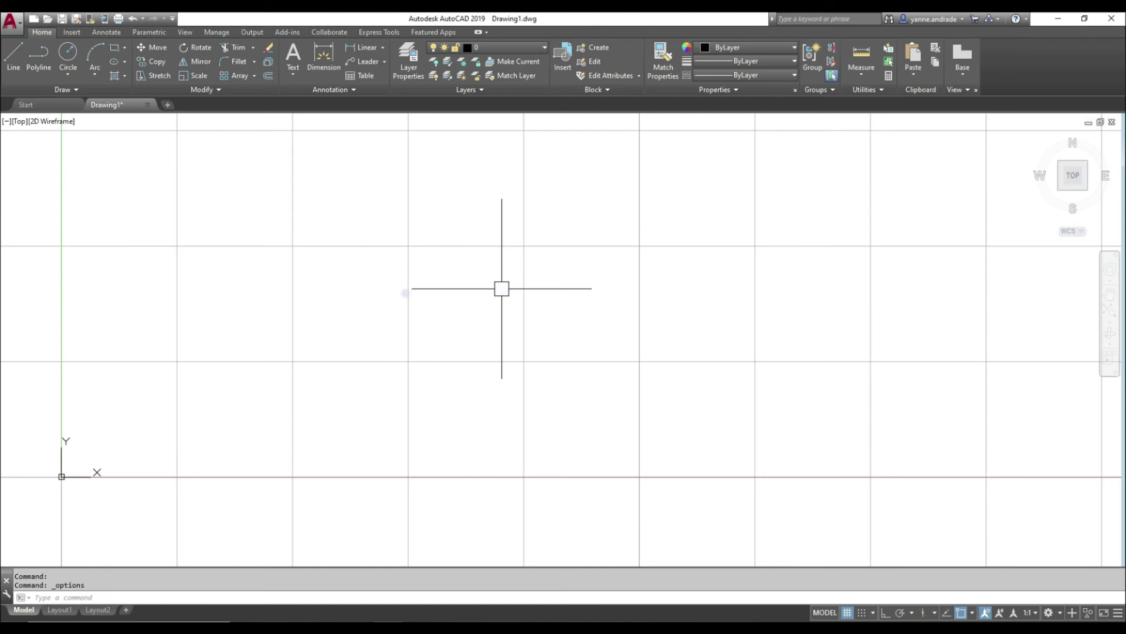
Step: Look over the drawing's layer list without changing the current layer
middle_click_drag(447, 283, 436, 289)
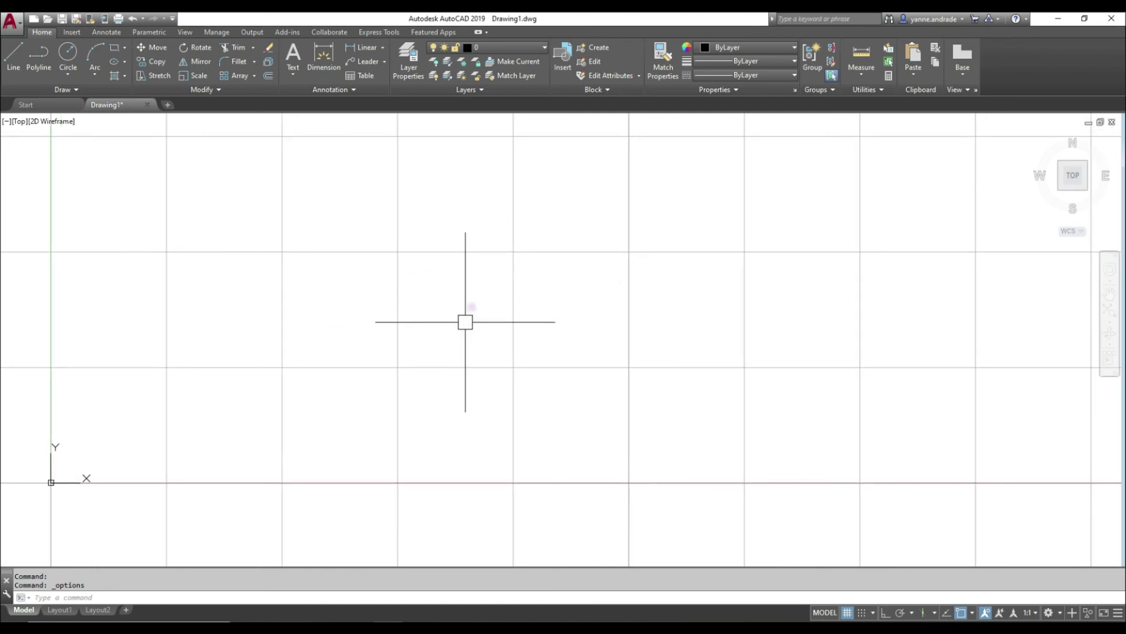
left_click(507, 49)
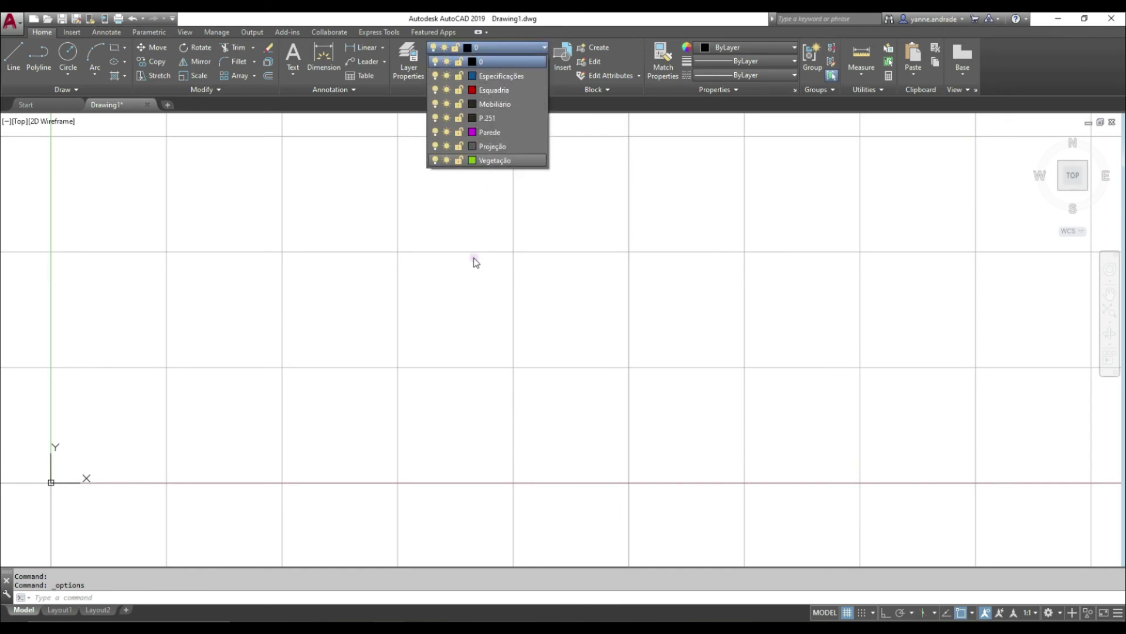
left_click(478, 235)
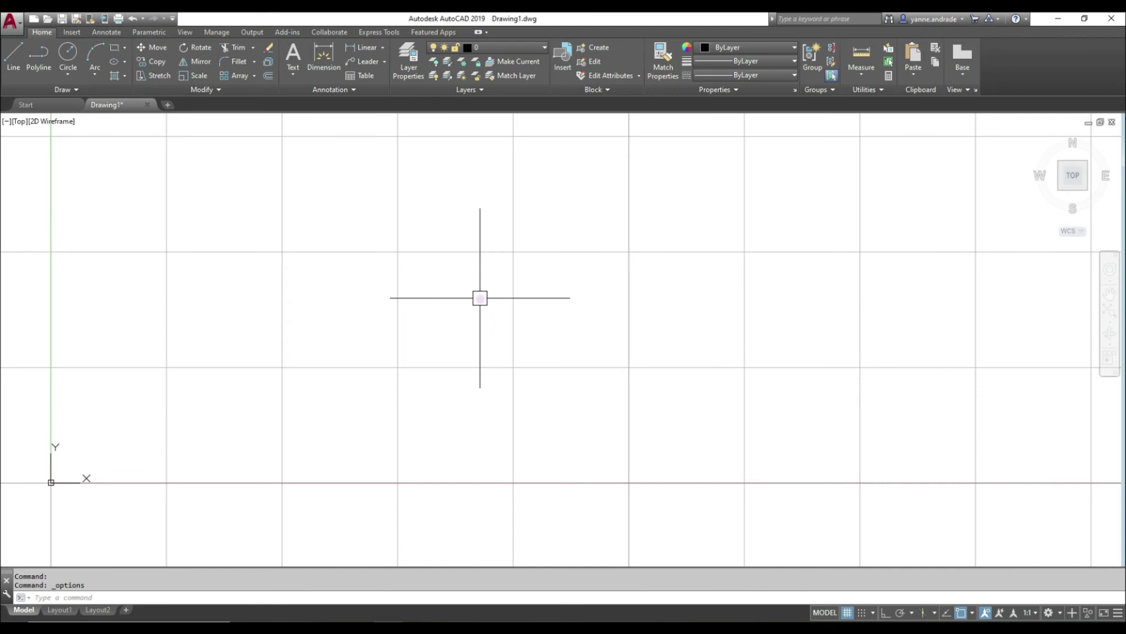
Step: Open the drawing units settings with the UNITS command
type("un")
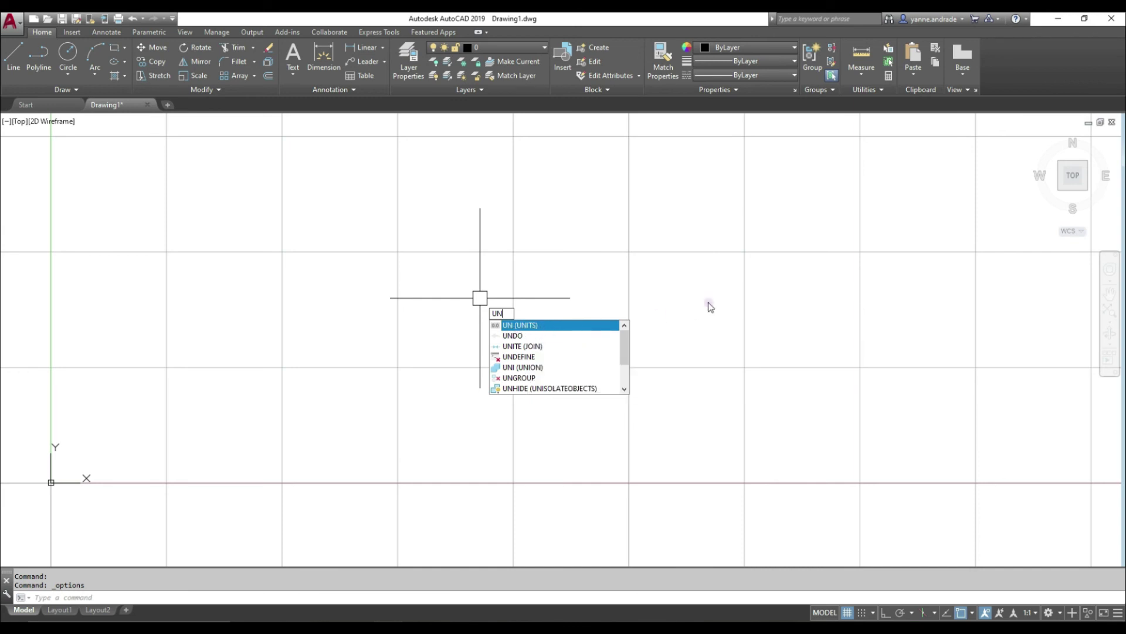
key("Return")
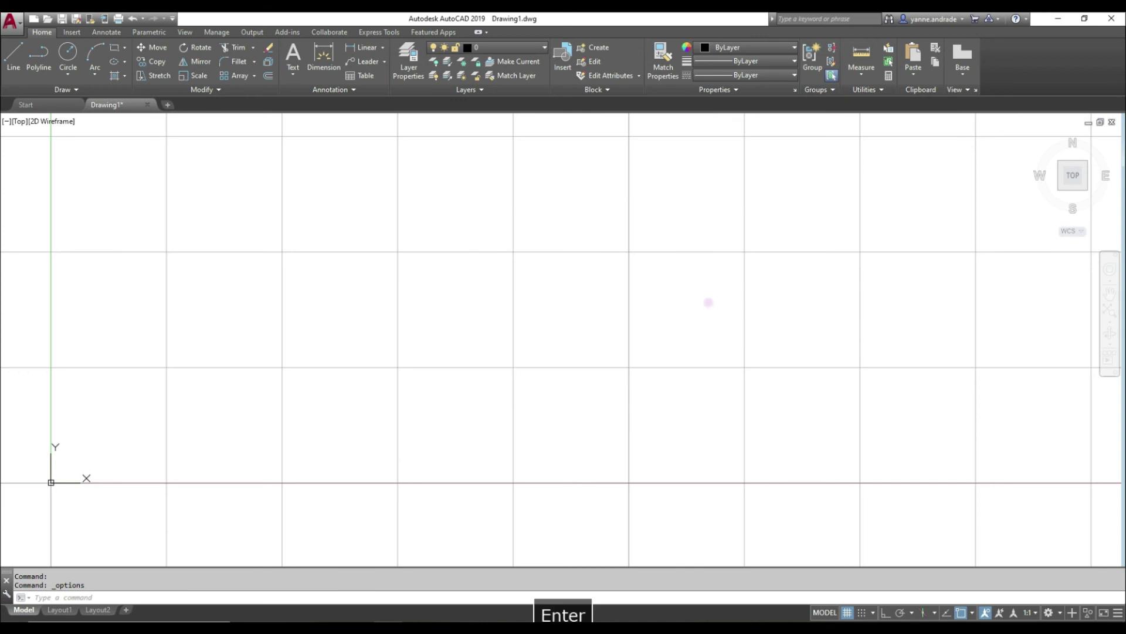
left_click_drag(543, 200, 543, 176)
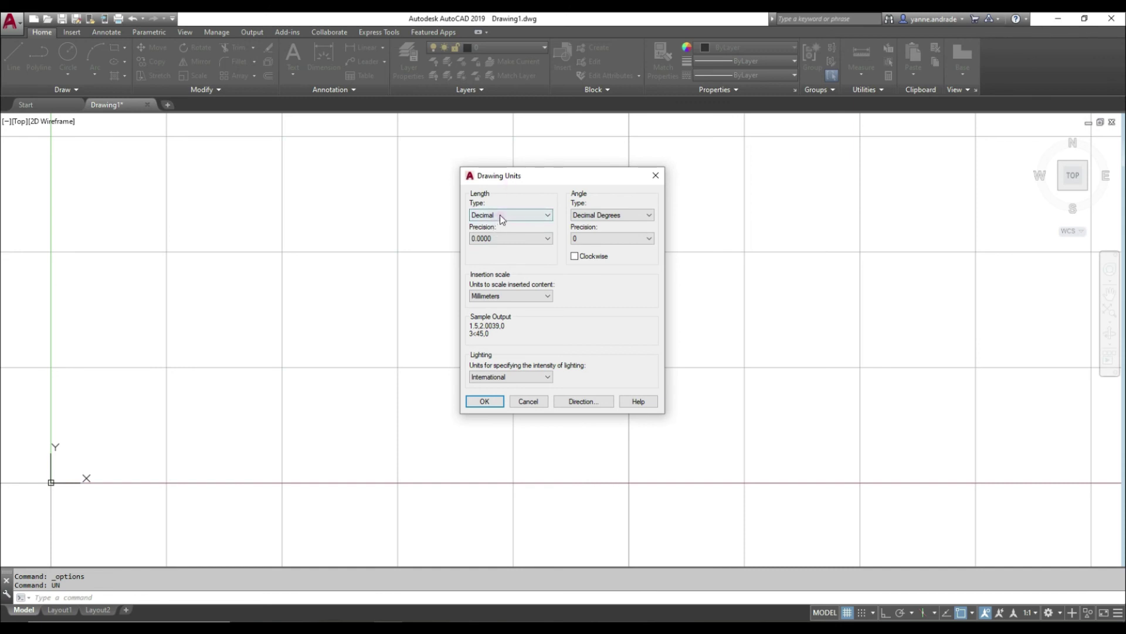
Step: Try the Grads and Radians angle types and return the angle type to Decimal Degrees
left_click(625, 215)
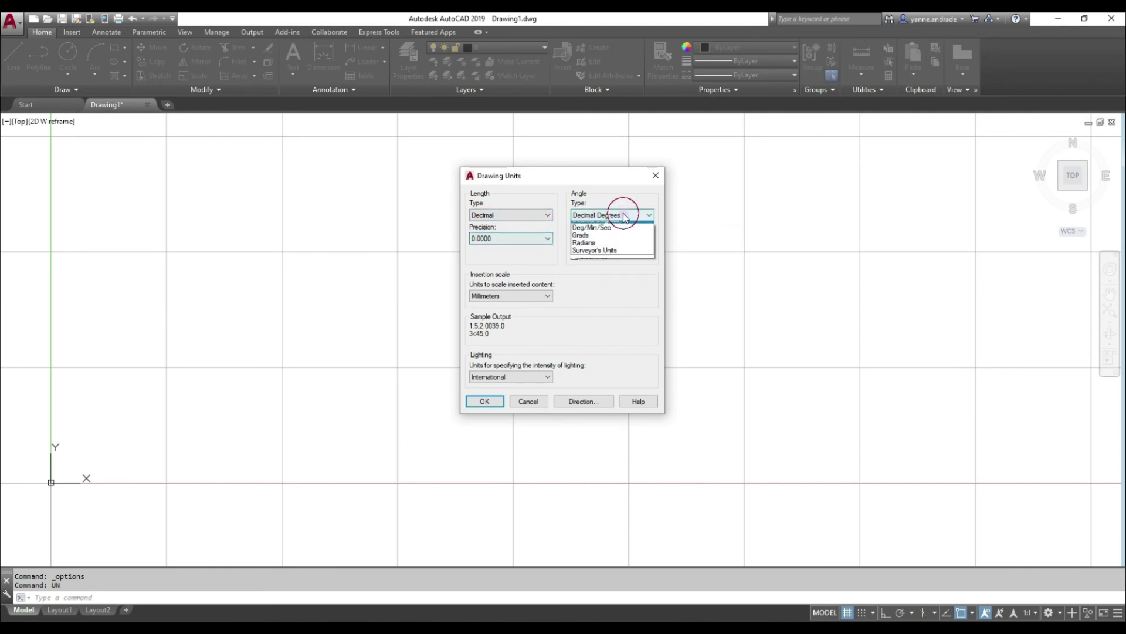
left_click(610, 212)
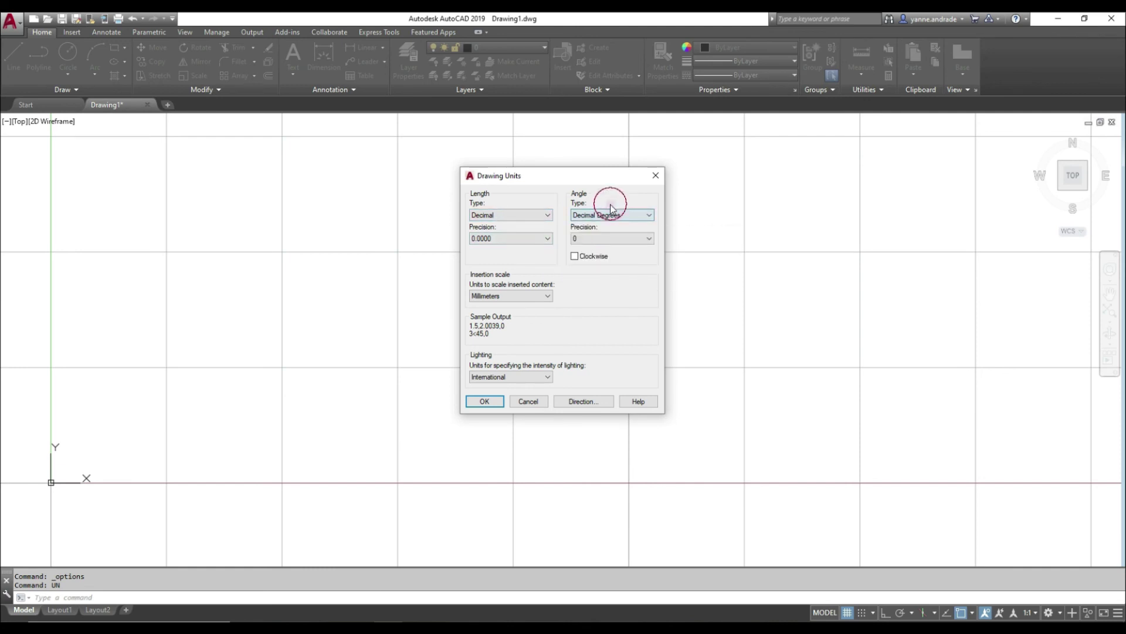
left_click(582, 215)
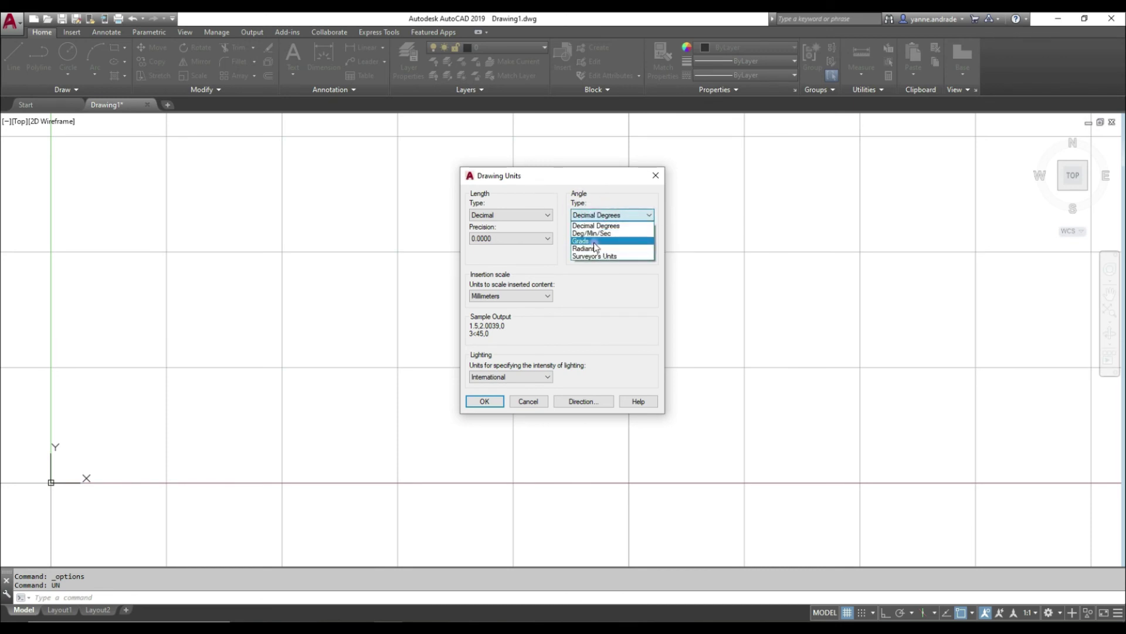
left_click(594, 241)
left_click(599, 215)
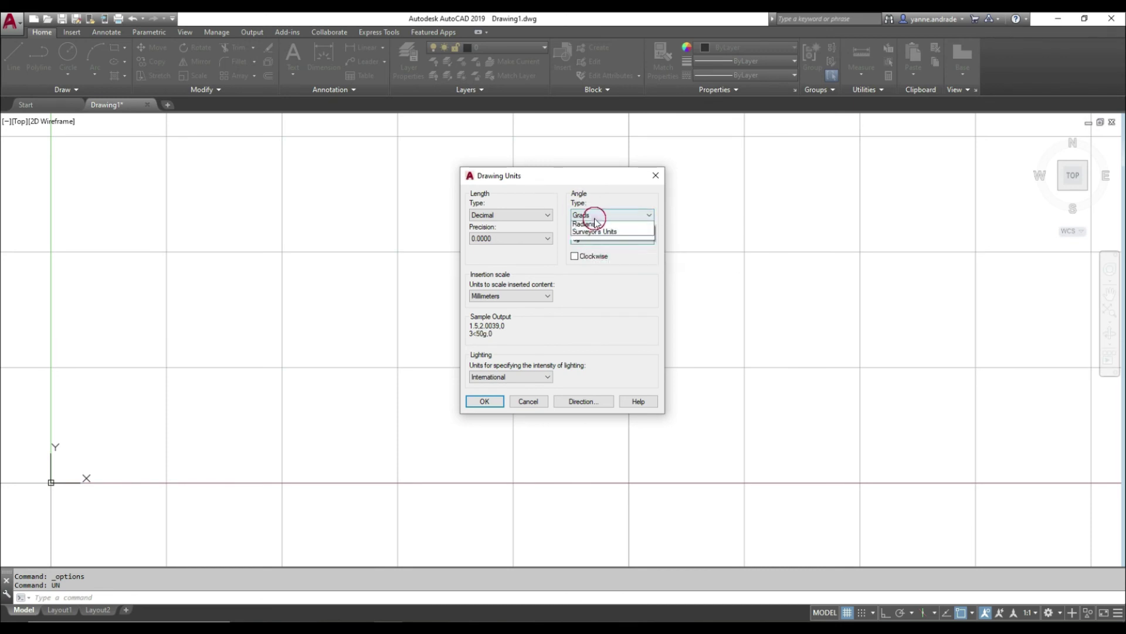
left_click(597, 249)
left_click(600, 216)
left_click(596, 226)
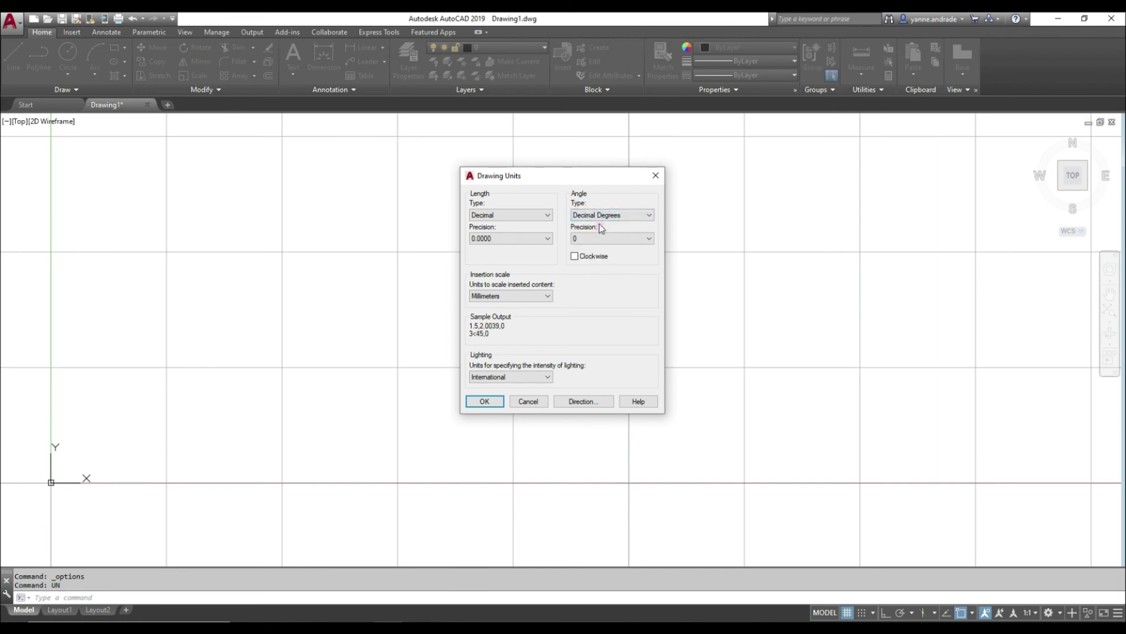
left_click(594, 215)
left_click(594, 216)
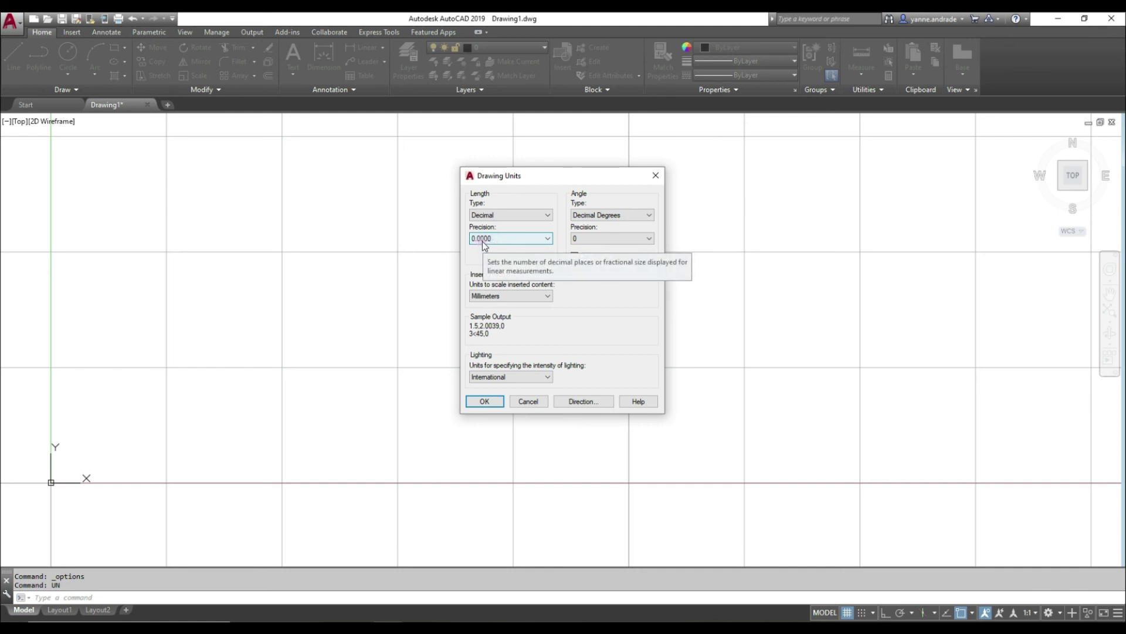
Step: Set the length precision to 0.00 and the insertion scale units to Meters
left_click(484, 240)
left_click(495, 264)
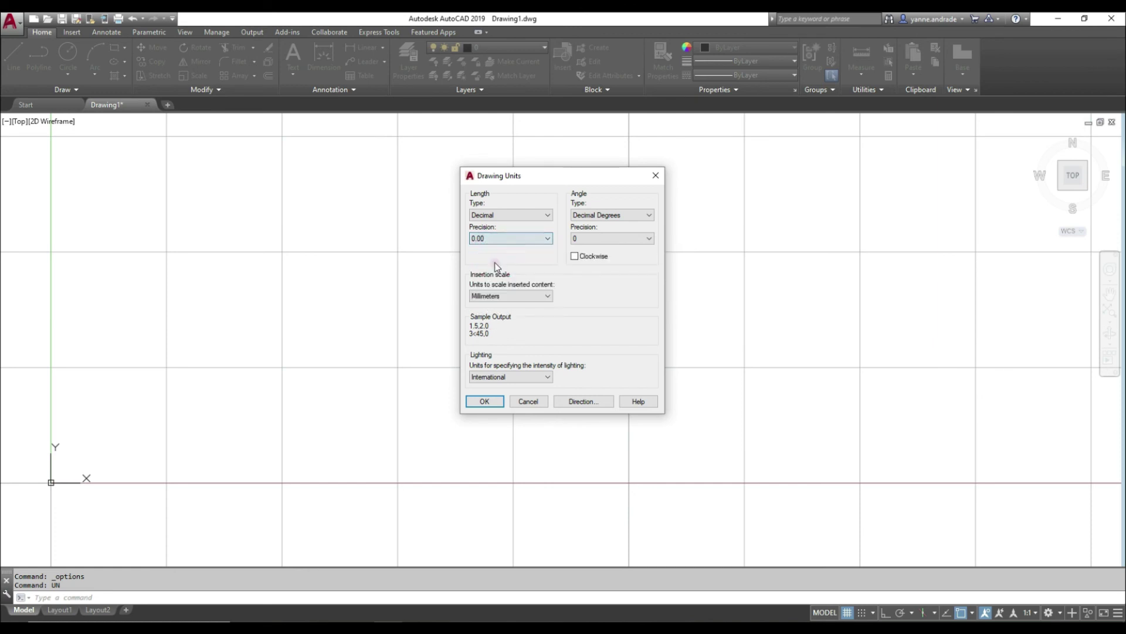
left_click(495, 238)
left_click(495, 264)
left_click(495, 296)
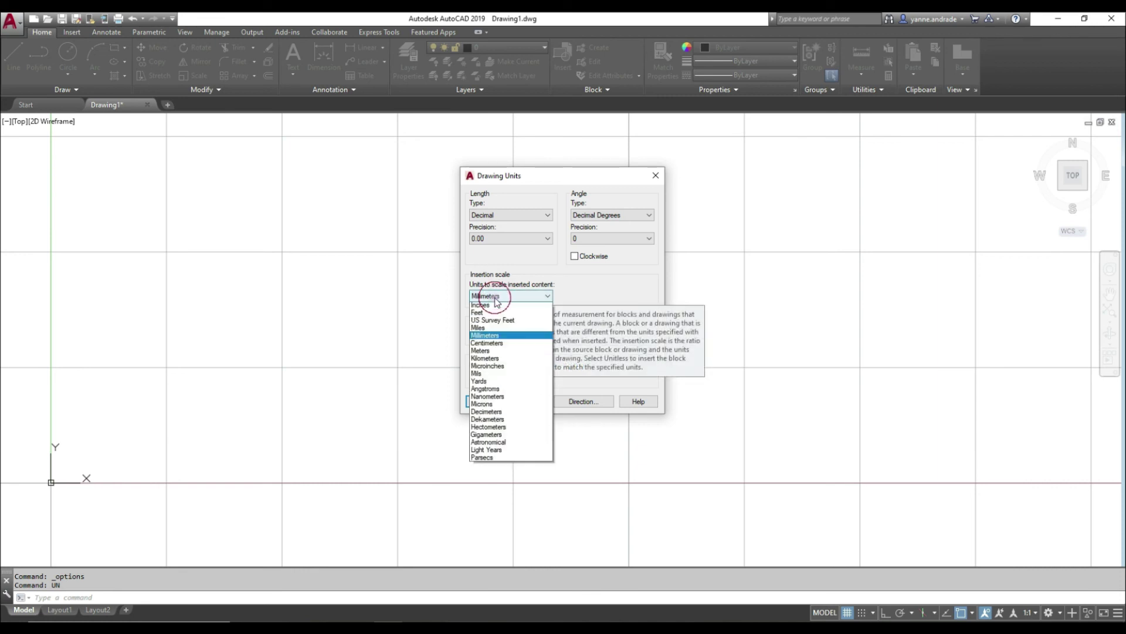
left_click(487, 355)
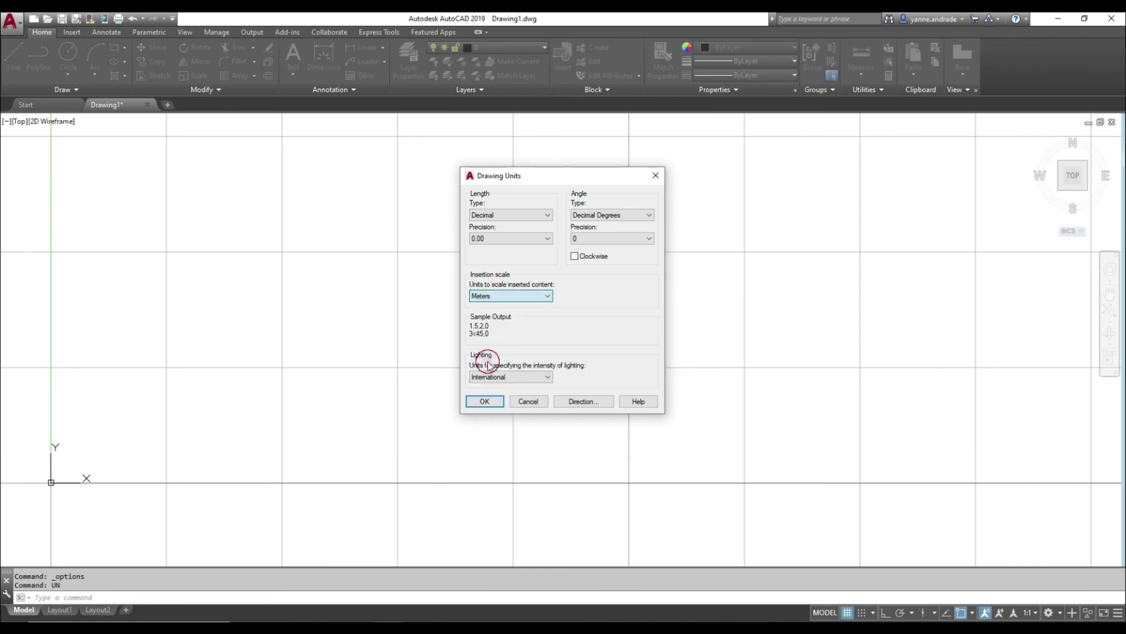
Step: Keep International lighting units and the Decimal length type, and accept the drawing units
left_click(528, 377)
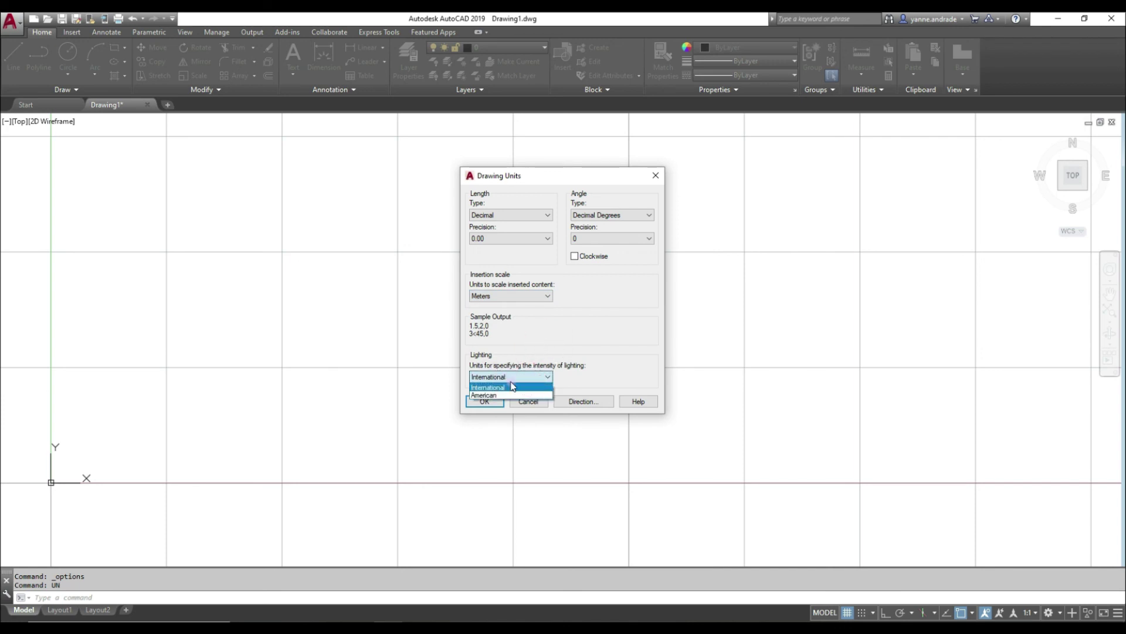
left_click(512, 386)
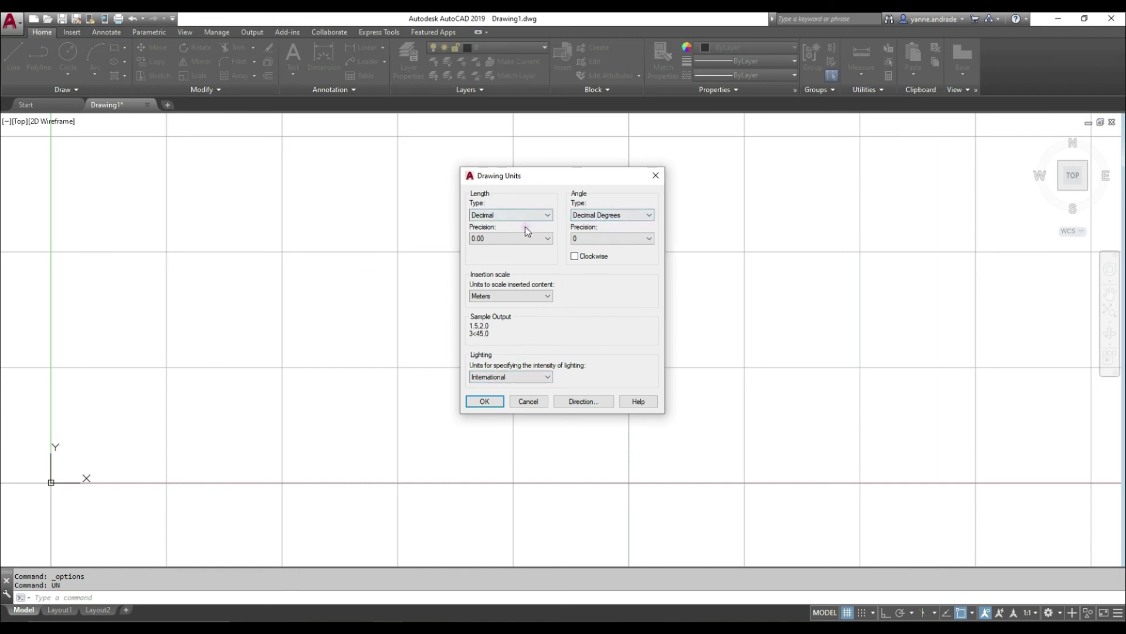
left_click(511, 215)
left_click(511, 216)
left_click(513, 216)
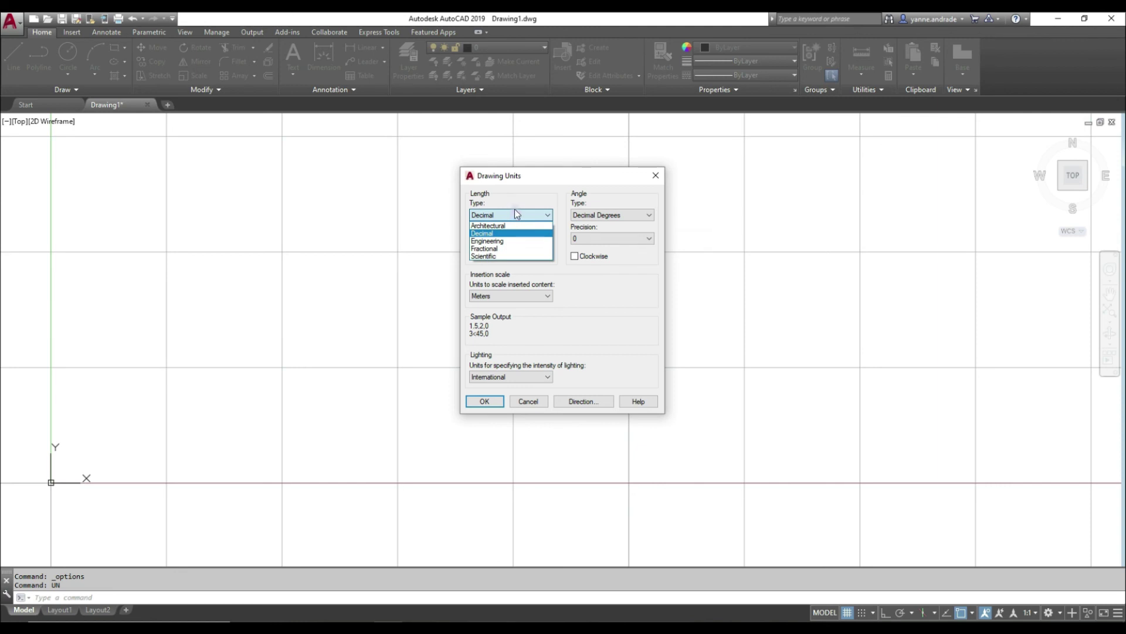
left_click(515, 214)
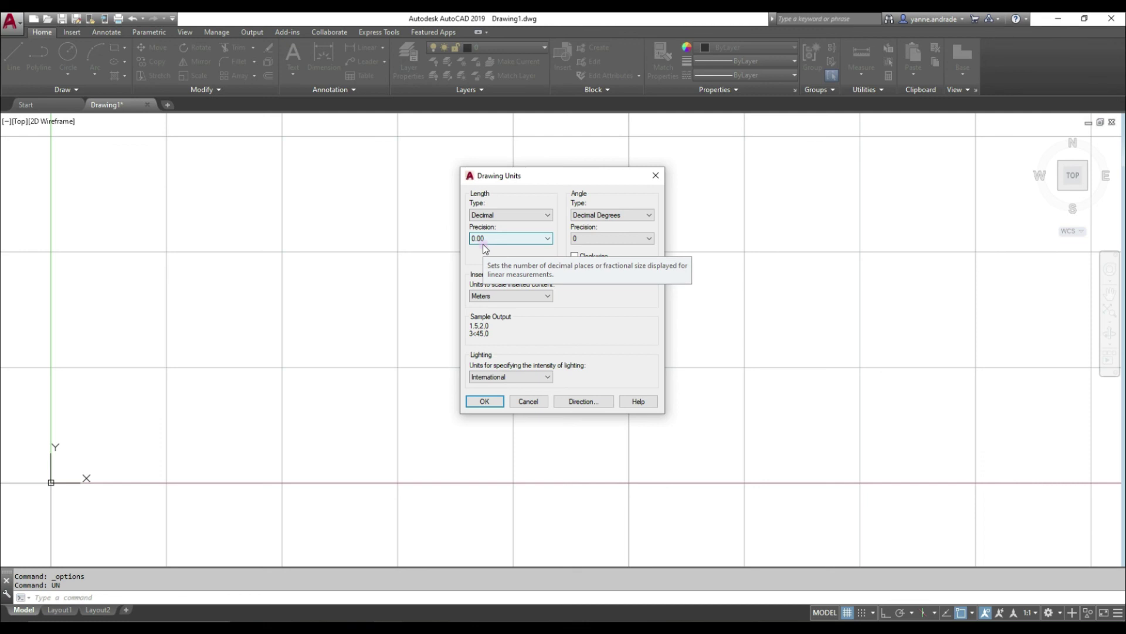
left_click(492, 402)
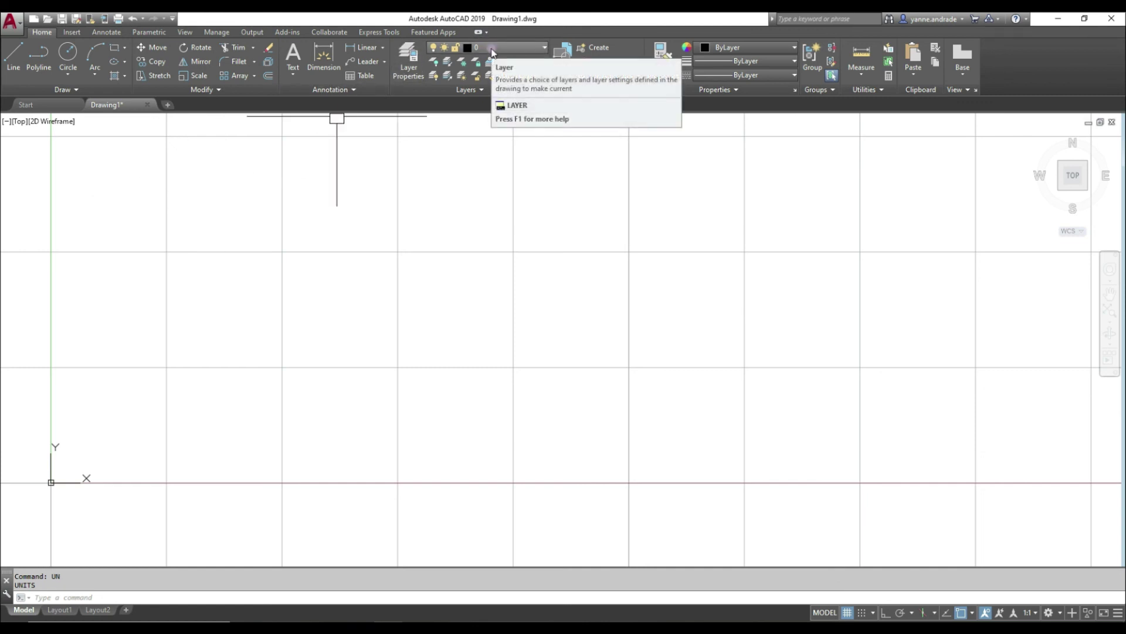
Step: Start saving a copy of the drawing on the desktop under the file name "Aula de AutoCAD-Projeto01.dwg"
middle_click_drag(344, 320, 356, 322)
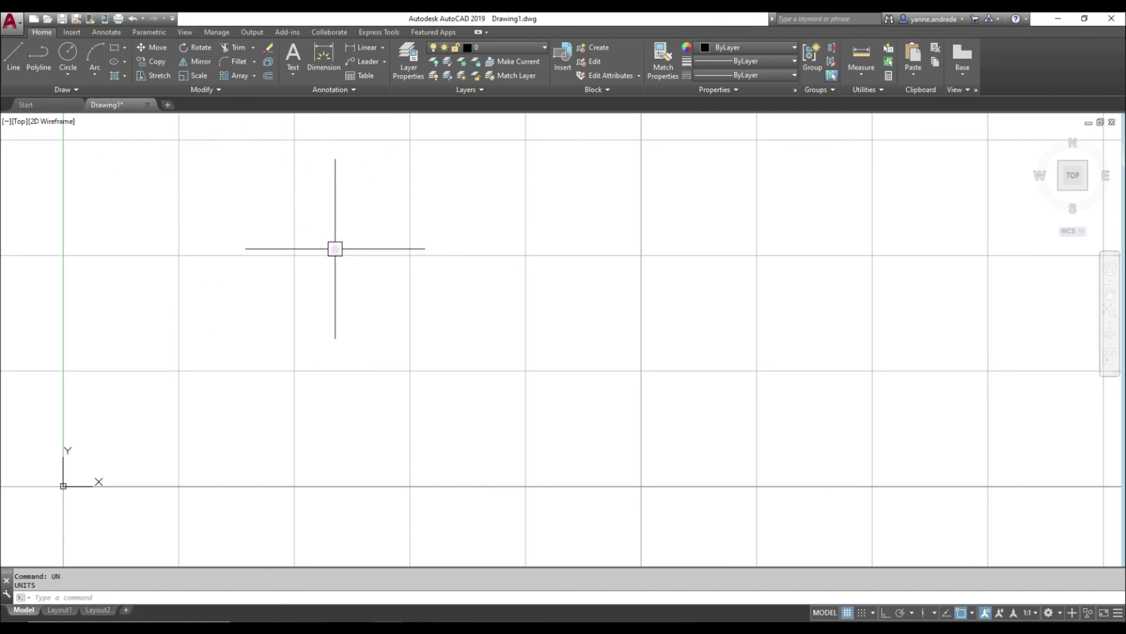
left_click(14, 24)
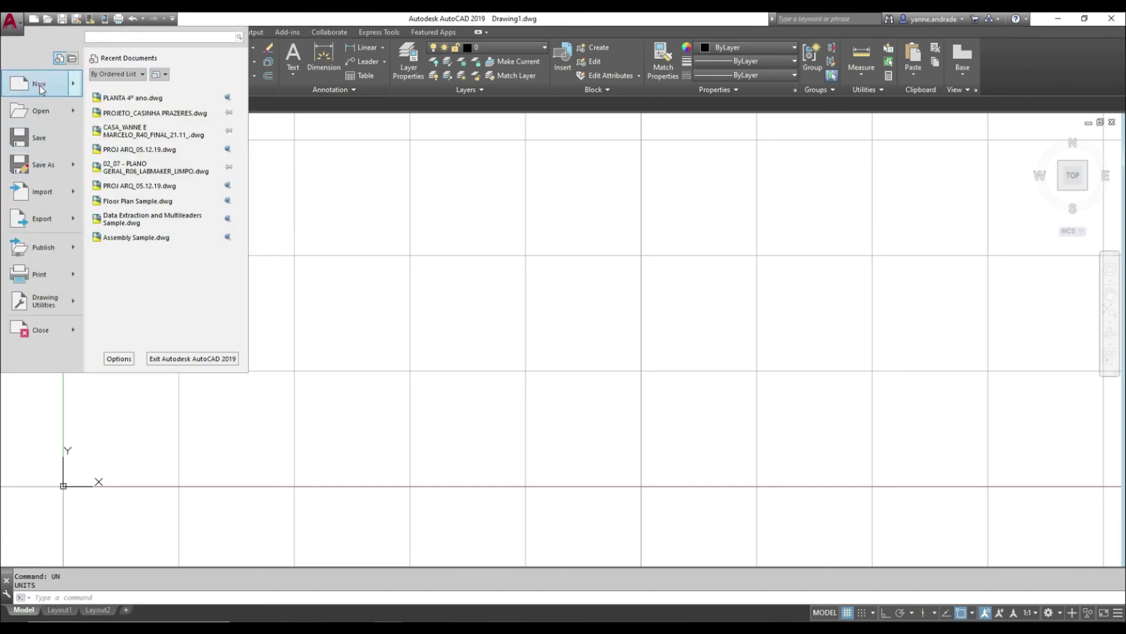
left_click(49, 163)
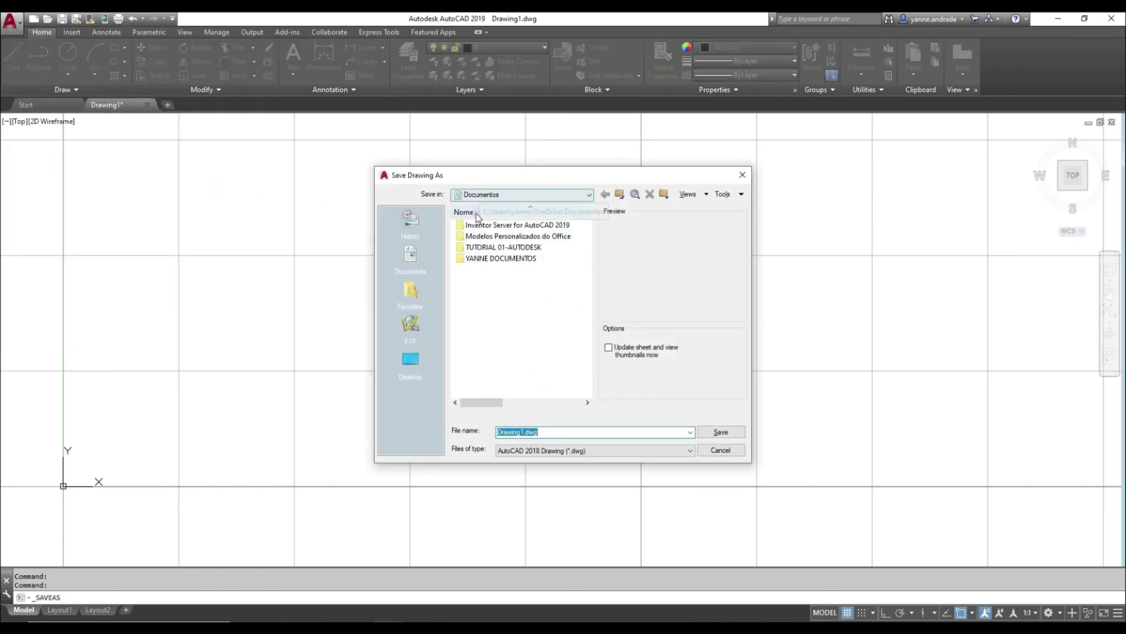
left_click(411, 360)
left_click(525, 432)
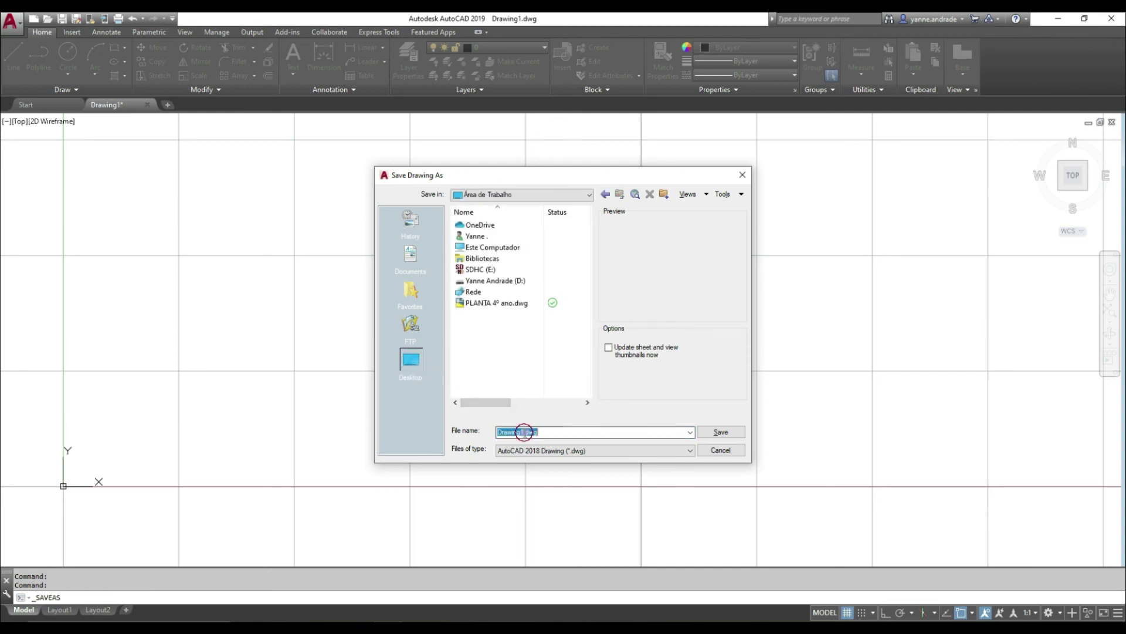
double_click(523, 432)
type("A")
type("ula de Aut")
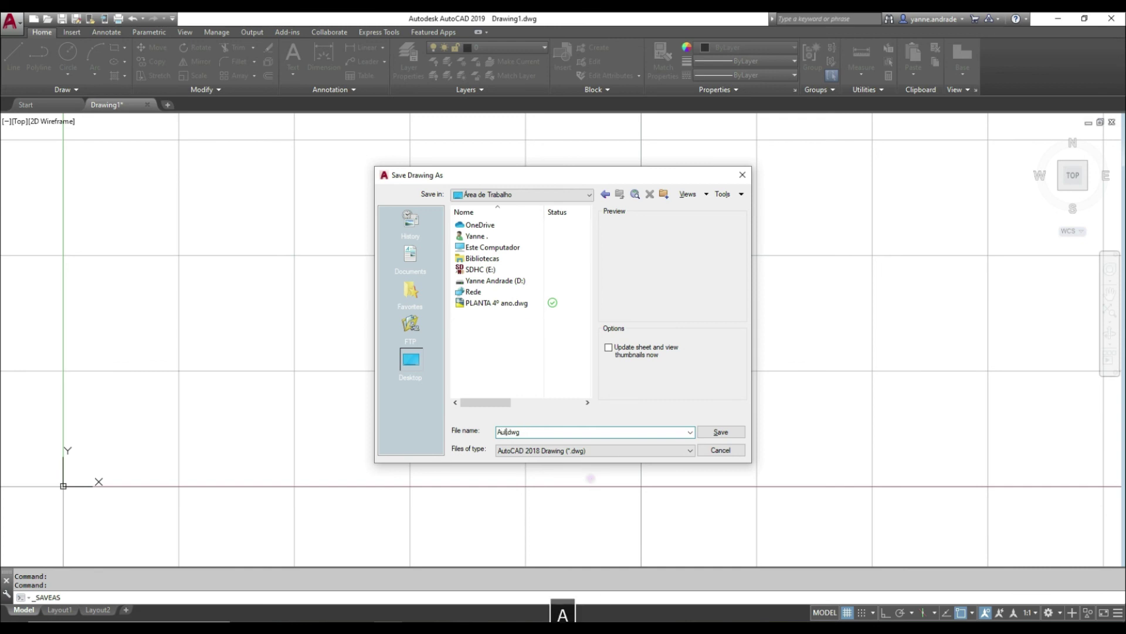
type("oCAD-P")
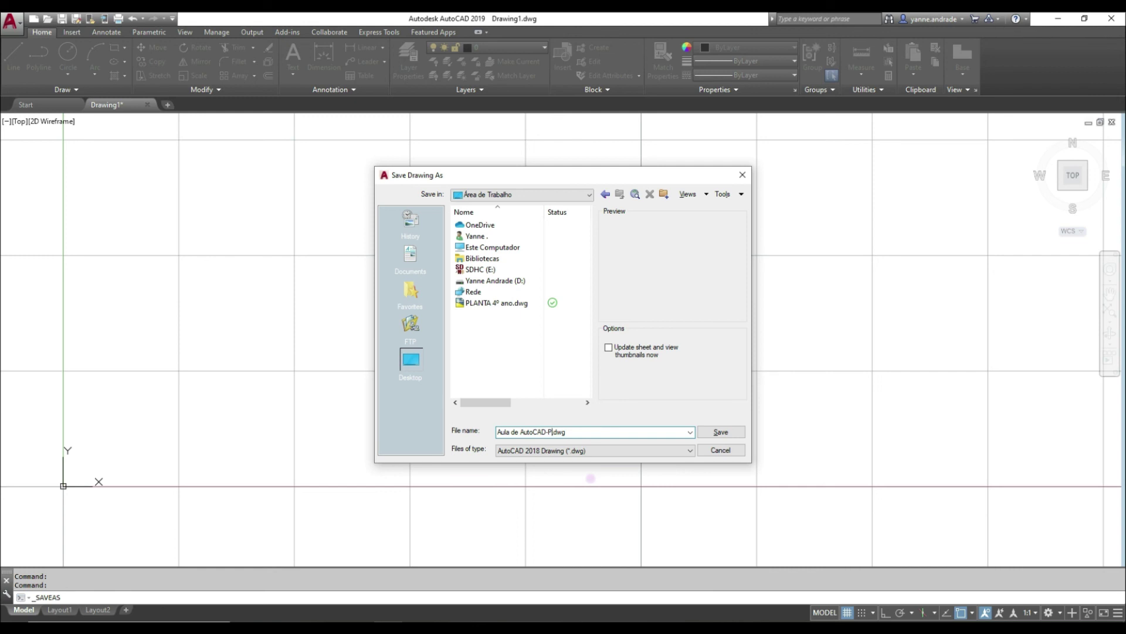
type("rojeto")
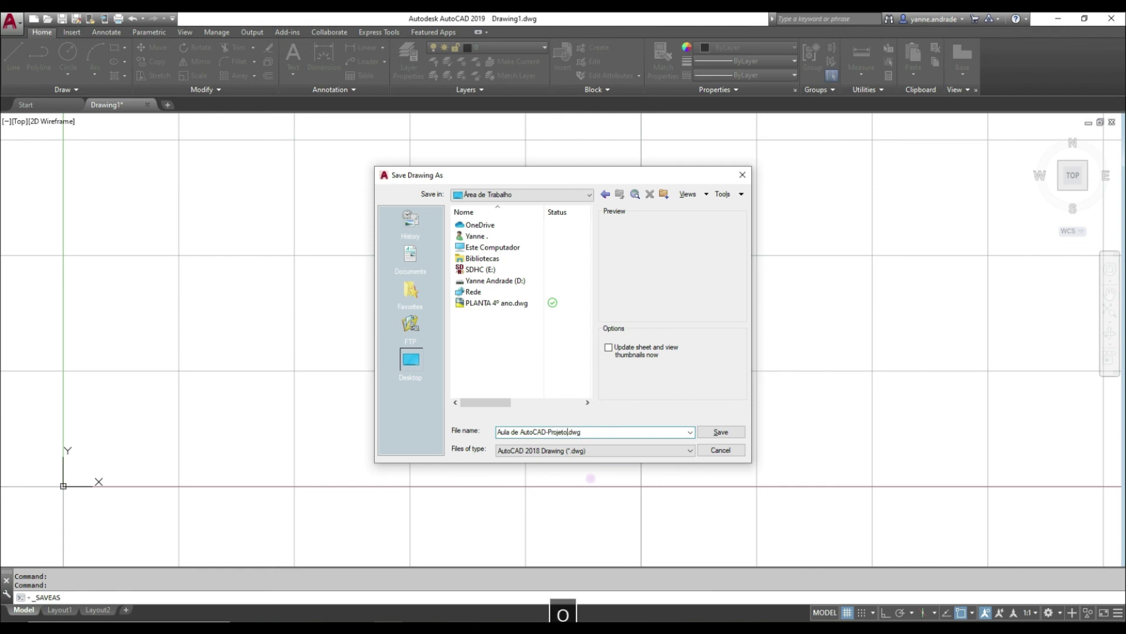
type("01")
left_click(599, 435)
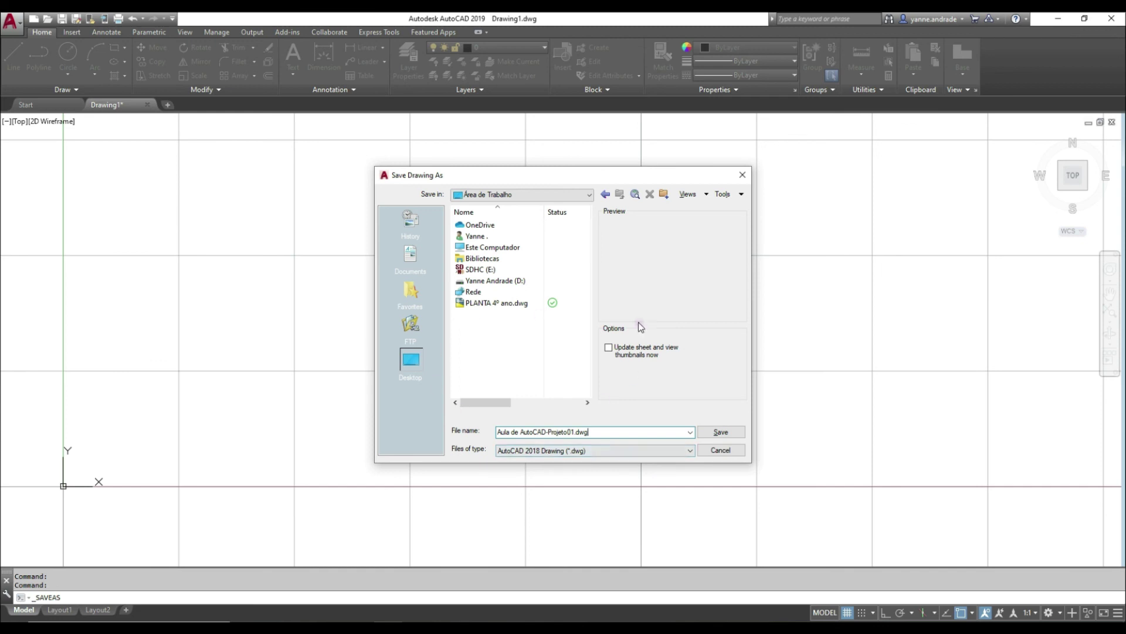
Step: Choose the AutoCAD 2013/LT2013 Drawing (*.dwg) file type and save the drawing
left_click(608, 452)
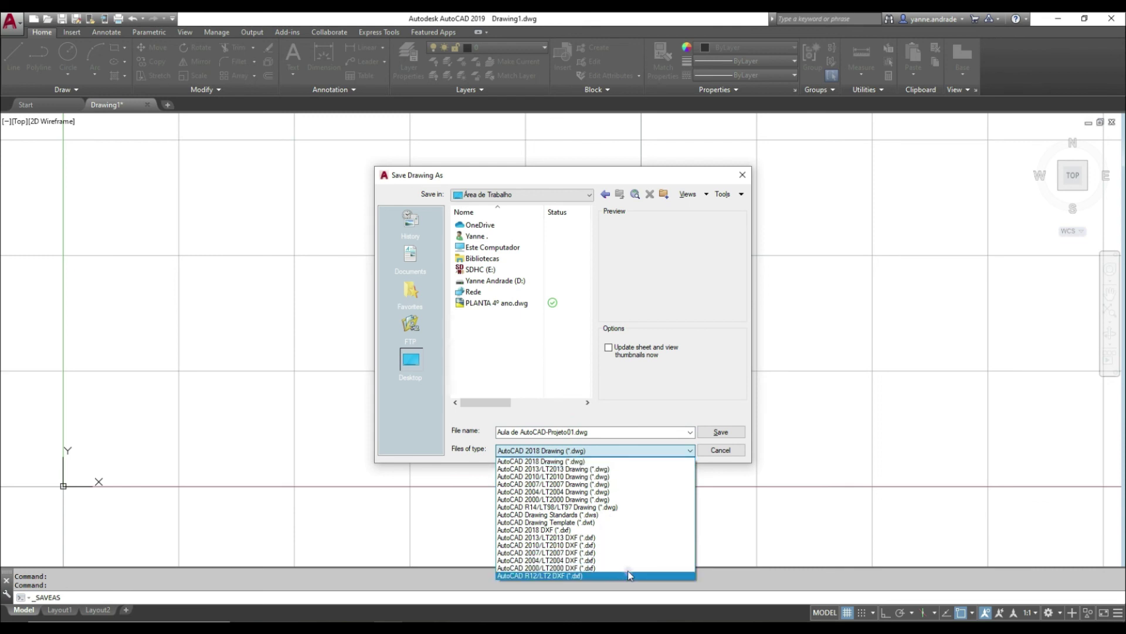
left_click(643, 450)
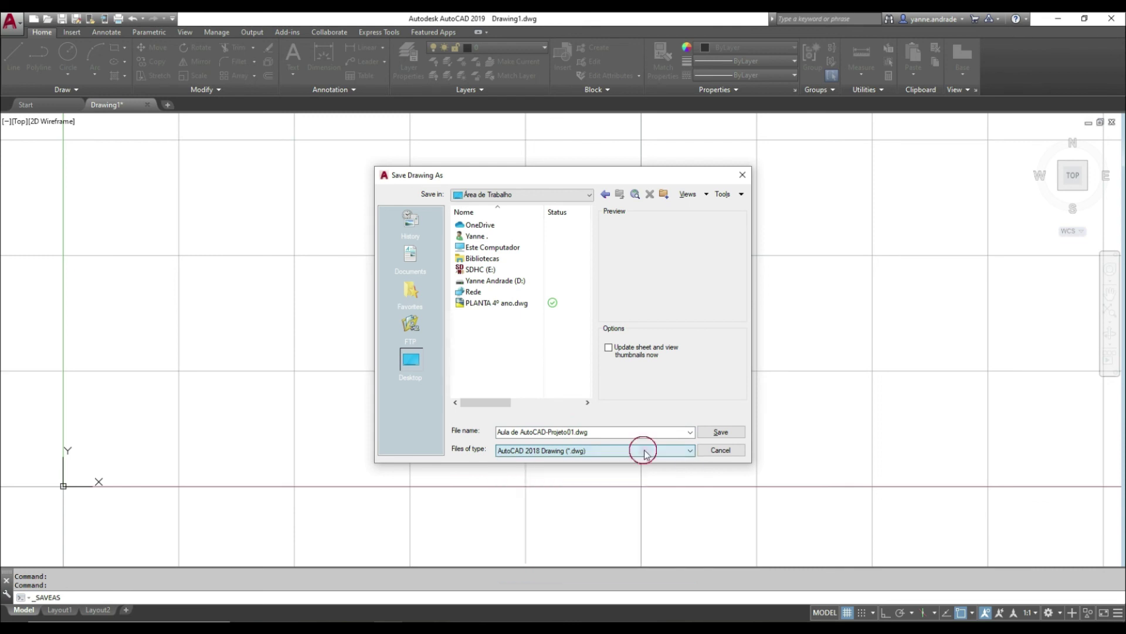
left_click(647, 453)
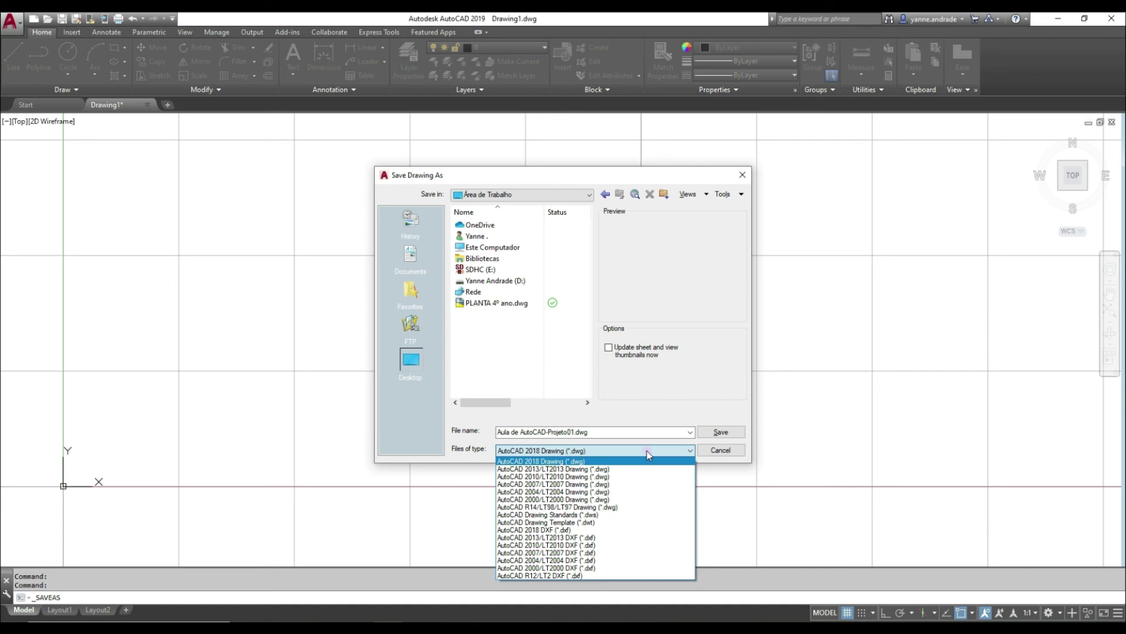
left_click(590, 452)
left_click(575, 450)
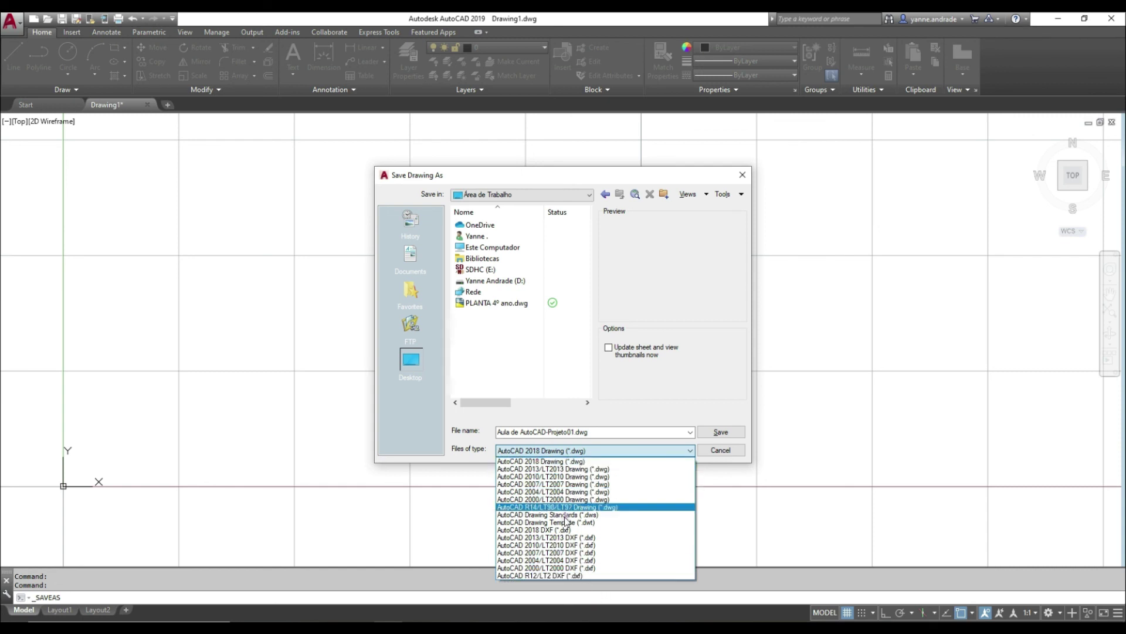
left_click(522, 469)
left_click(605, 451)
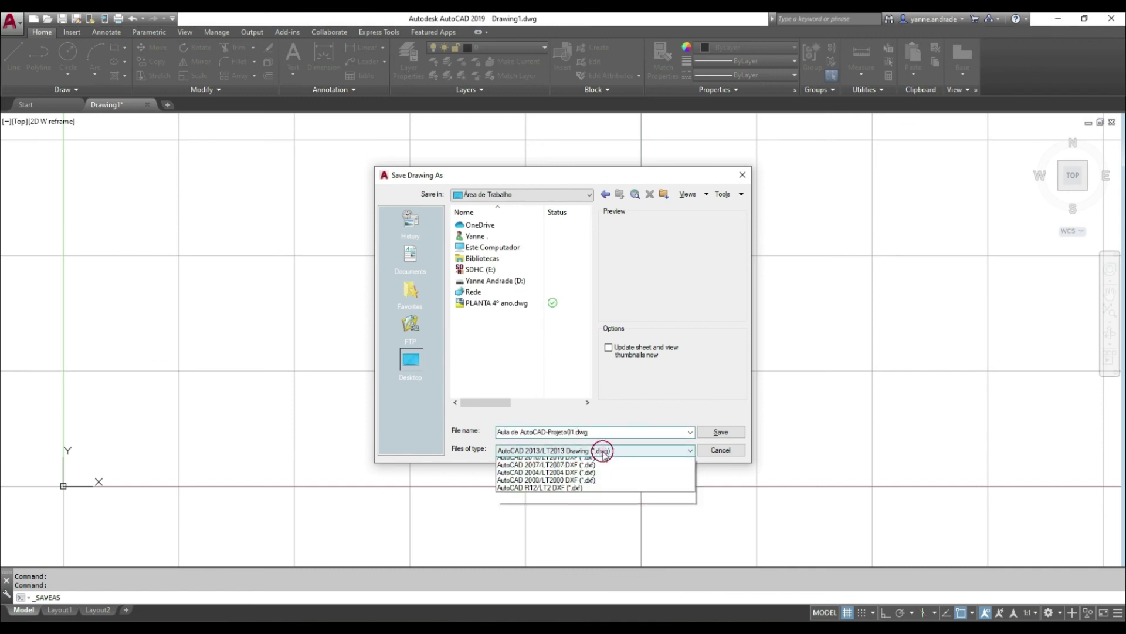
left_click(563, 470)
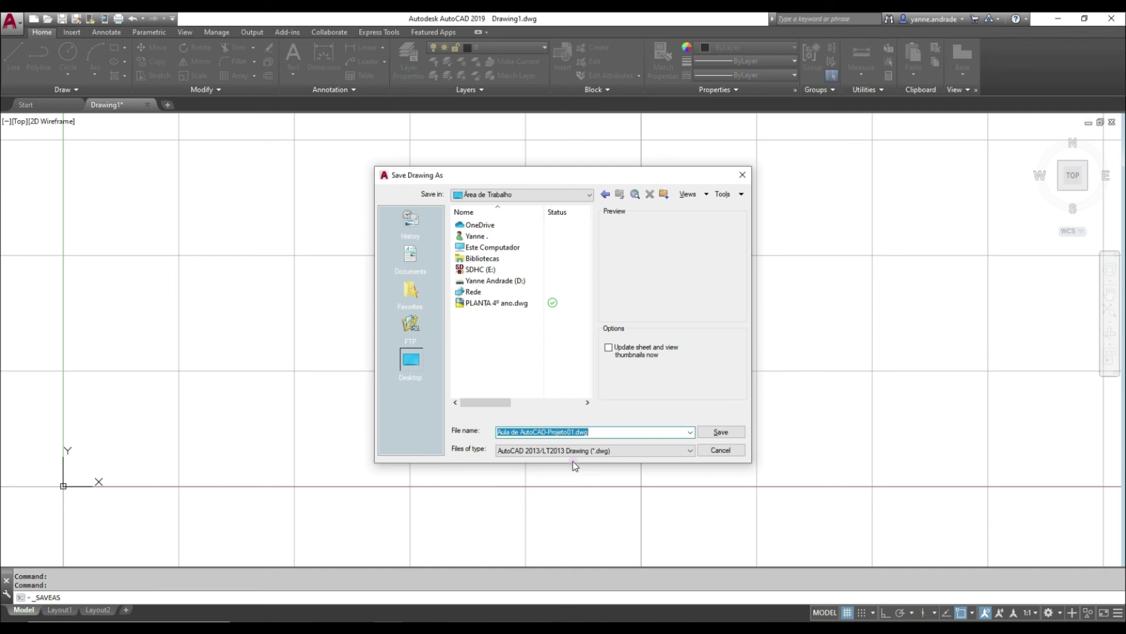
left_click(558, 451)
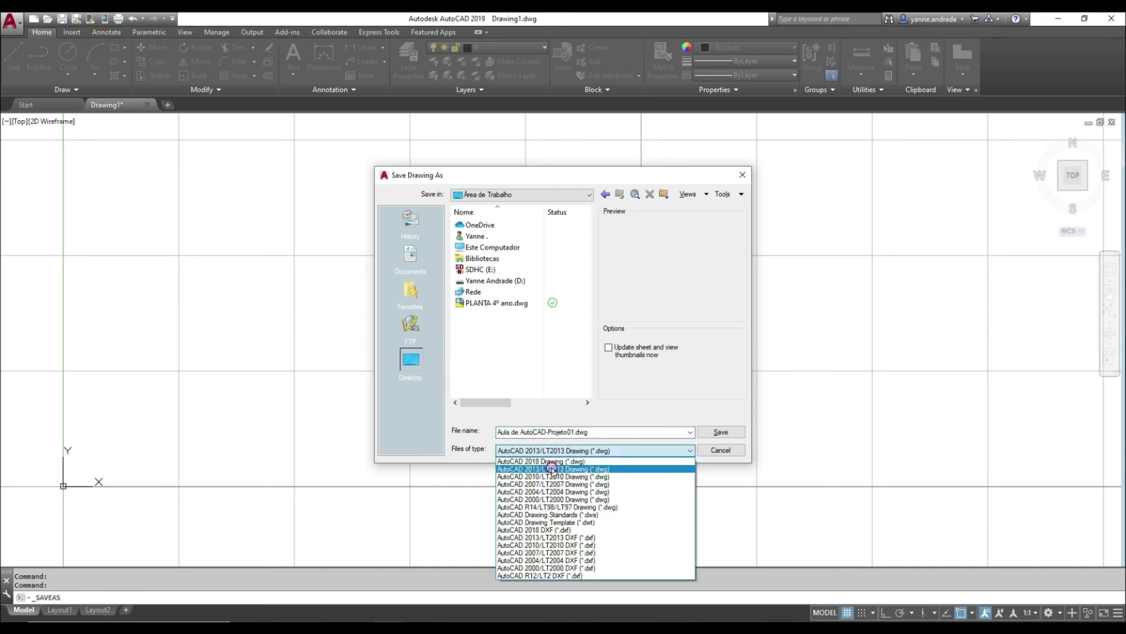
left_click(552, 468)
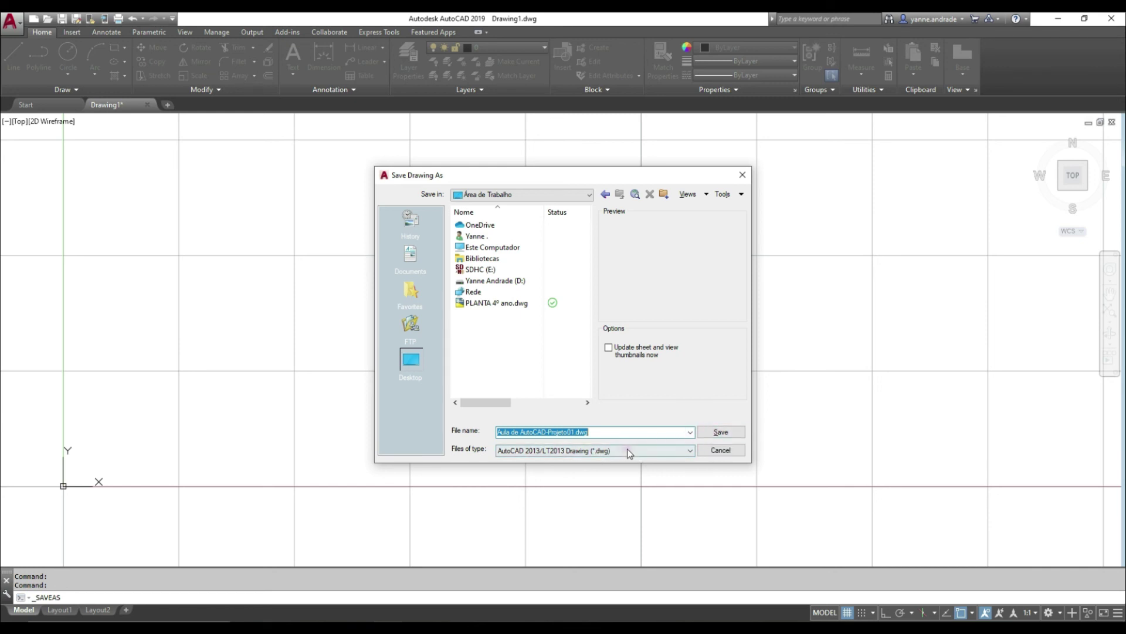
left_click(720, 431)
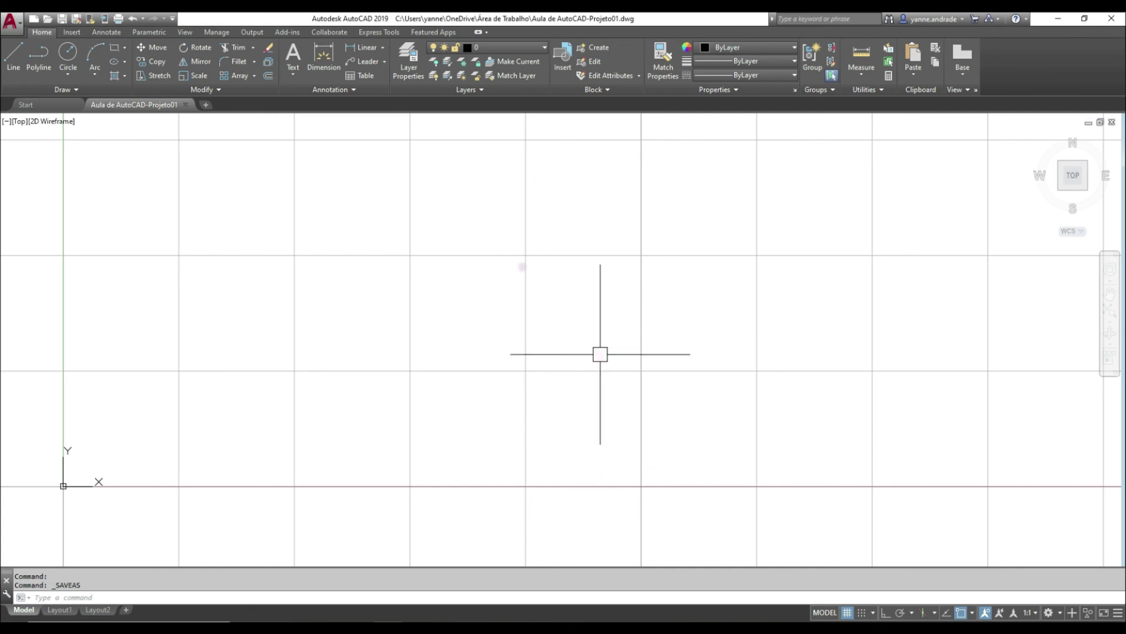
Step: Save the drawing again and close the program
left_click(62, 20)
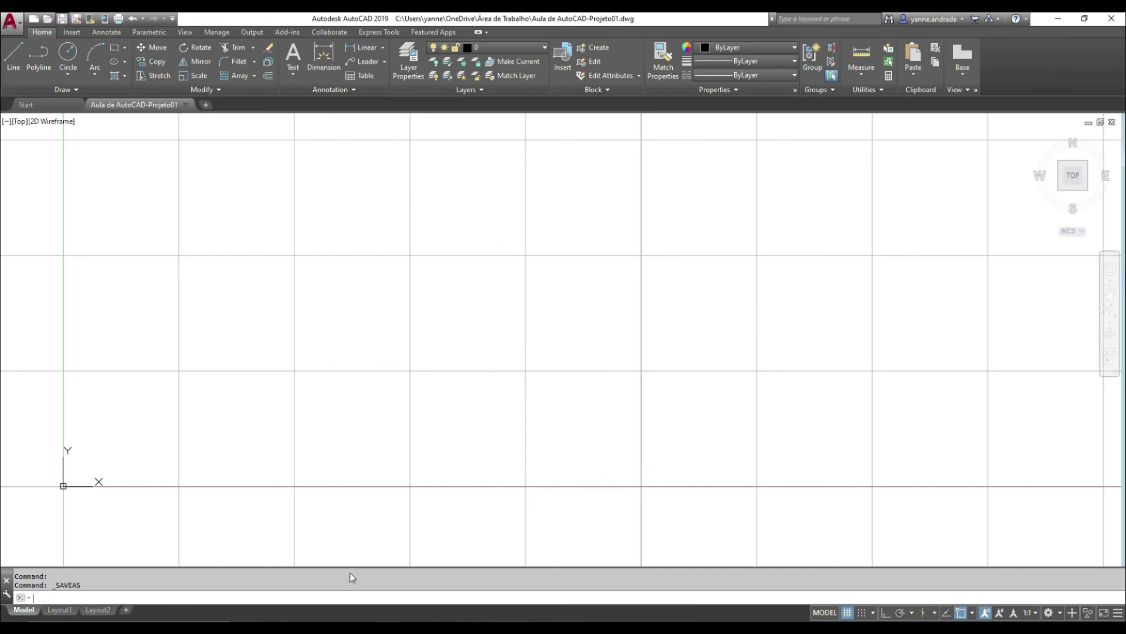
left_click(1113, 20)
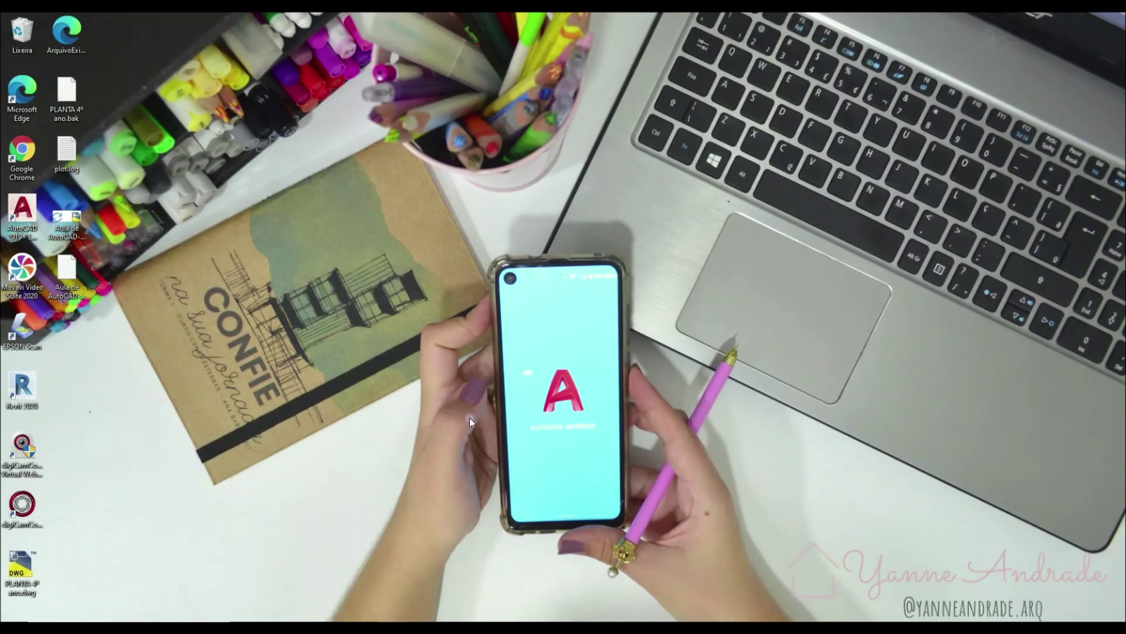